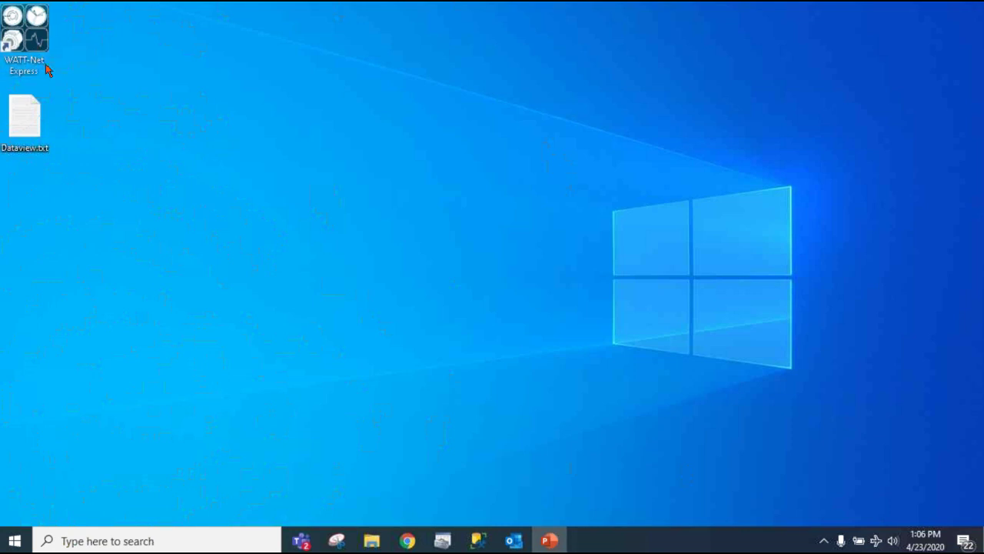
# Launch WATT-Net Express from the desktop and open its Admin page
pyautogui.click(29, 60)
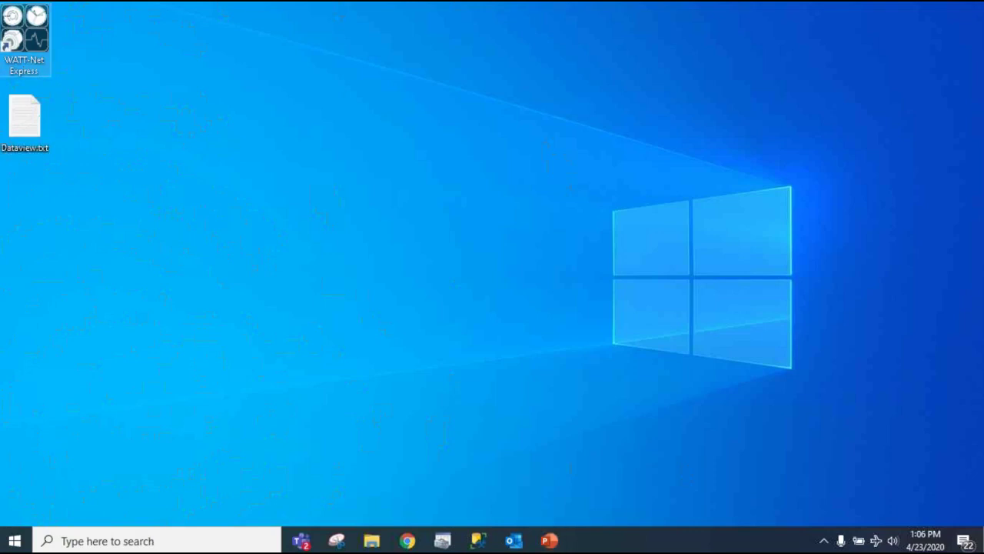
pyautogui.click(126, 60)
pyautogui.doubleClick(24, 35)
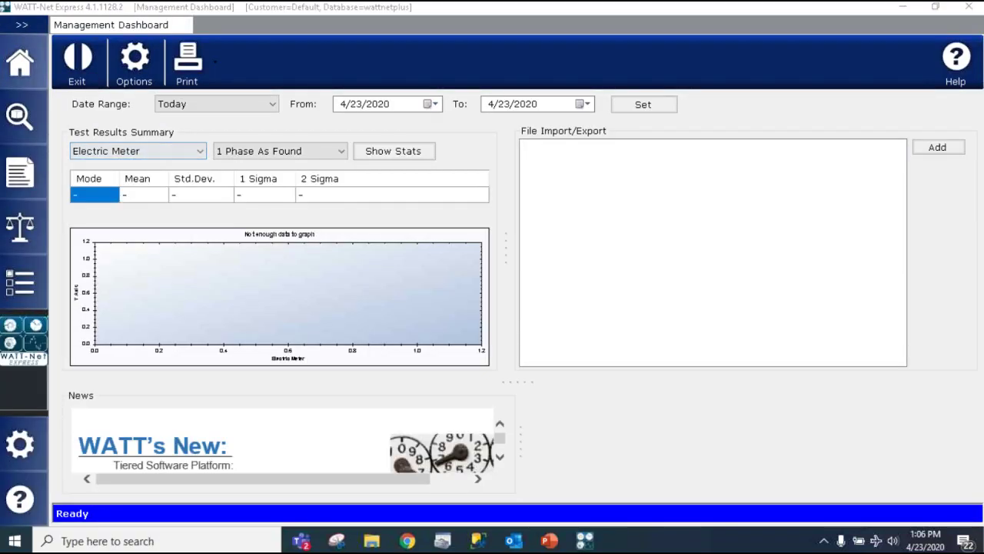
pyautogui.click(26, 284)
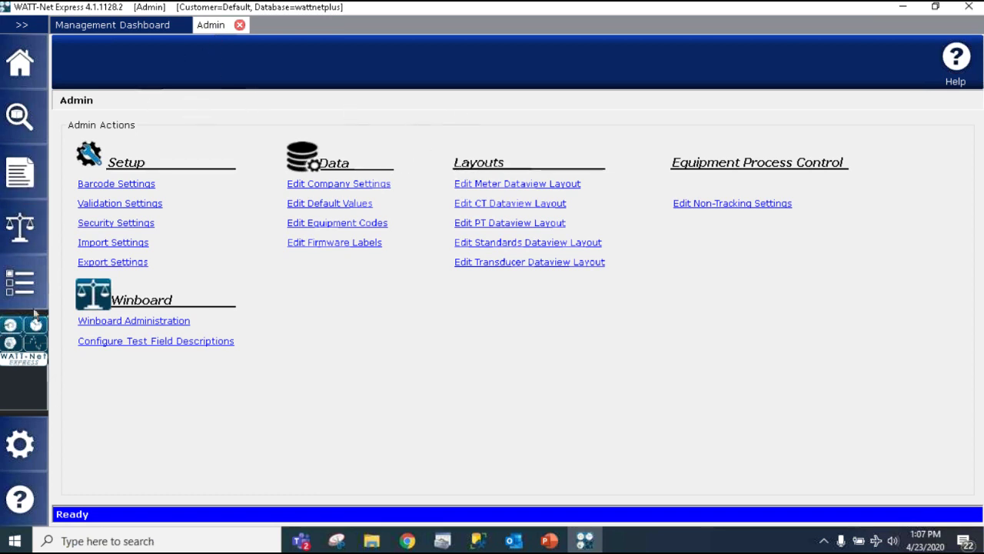
# Expand the navigation sidebar to show its labels and open the Meter Dataview Layout for editing
pyautogui.click(24, 27)
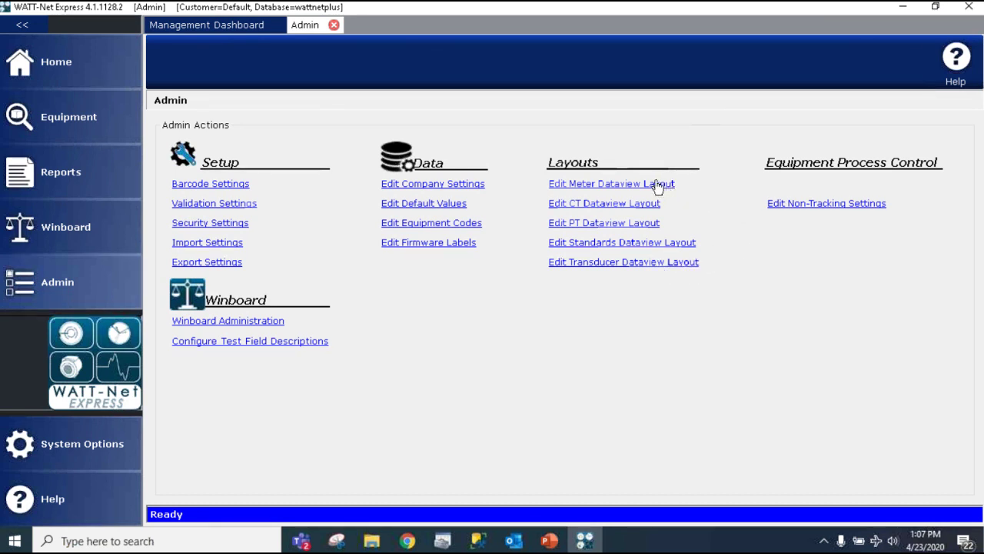
pyautogui.click(614, 187)
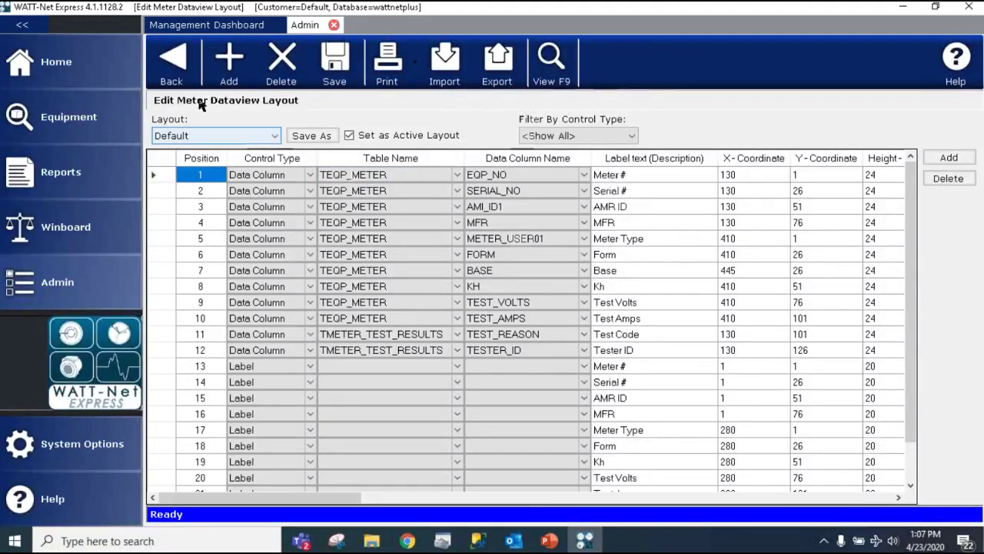
pyautogui.click(182, 62)
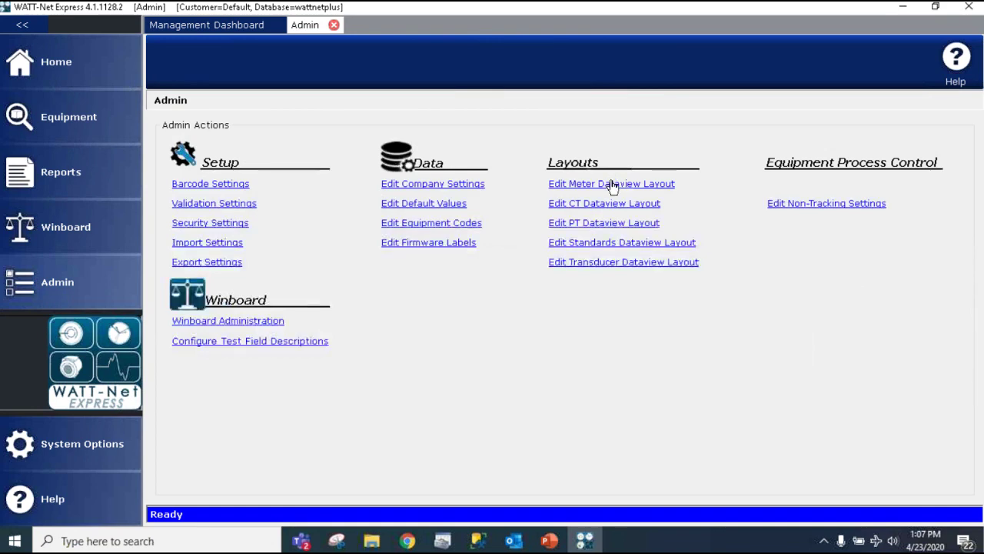
pyautogui.click(609, 186)
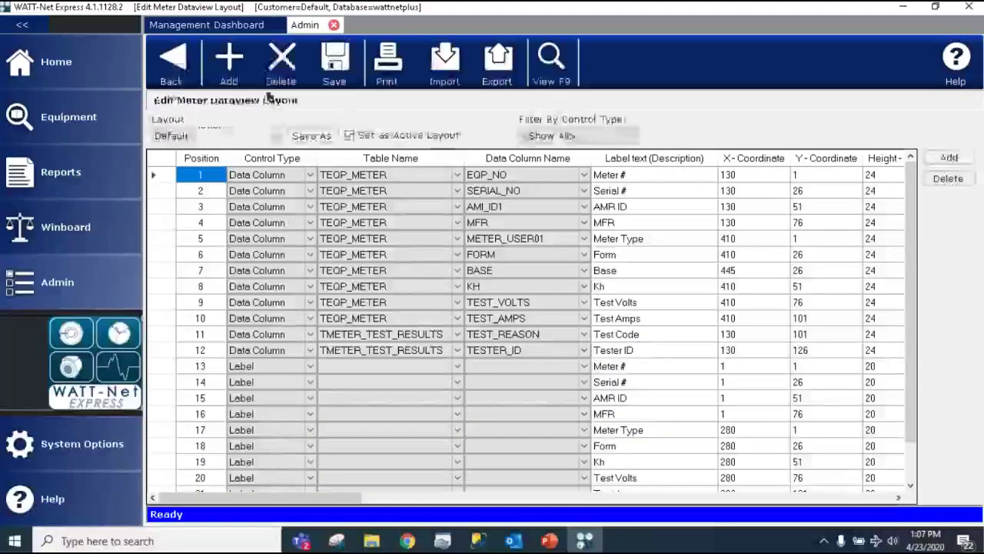
pyautogui.click(235, 61)
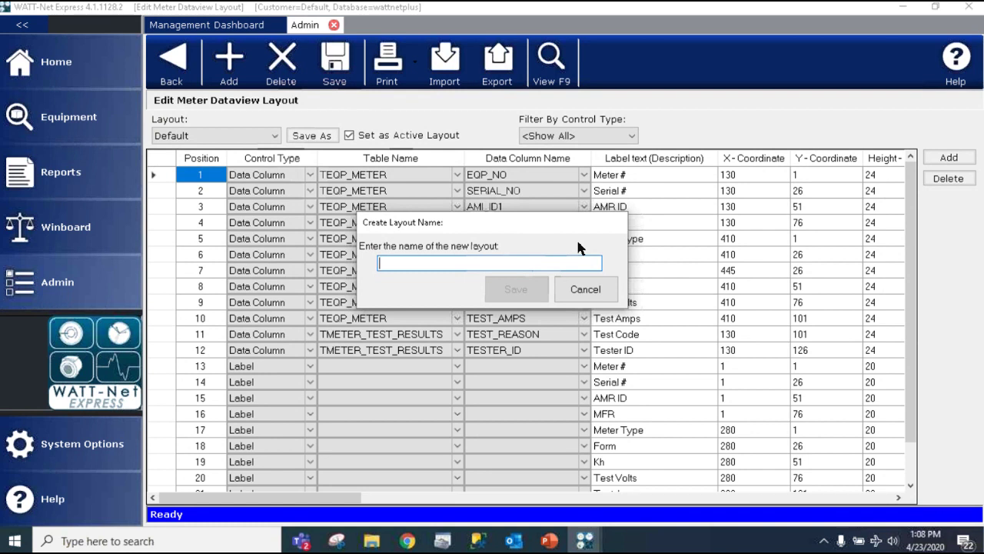
pyautogui.write('Layout')
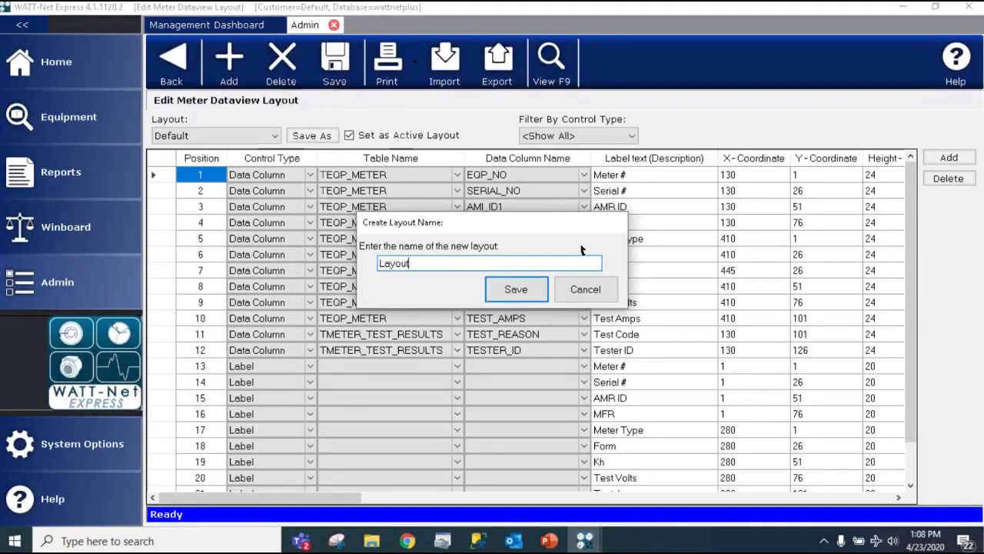
pyautogui.click(586, 290)
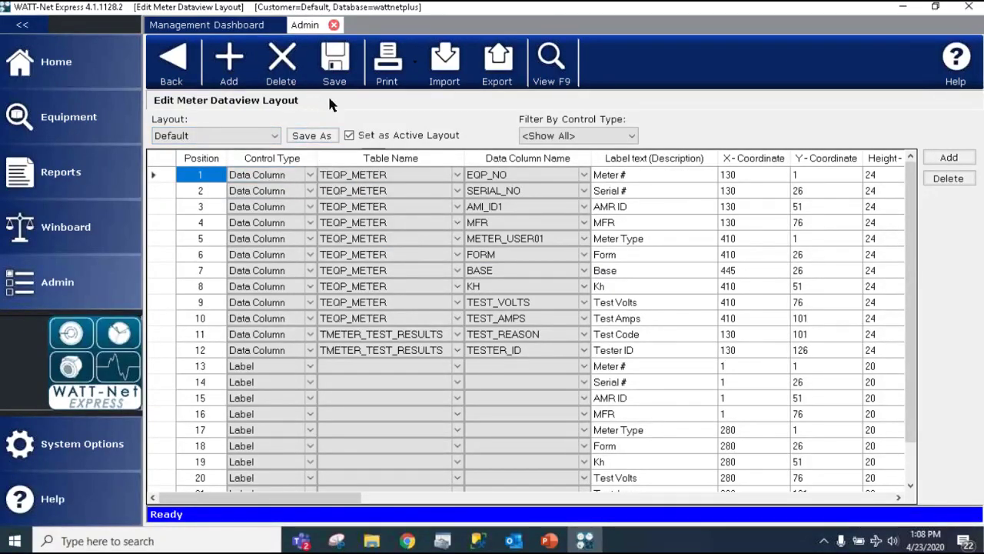
# Compare the Default meter layout in the grid editor and the visual editor by switching between the two styles
pyautogui.click(336, 59)
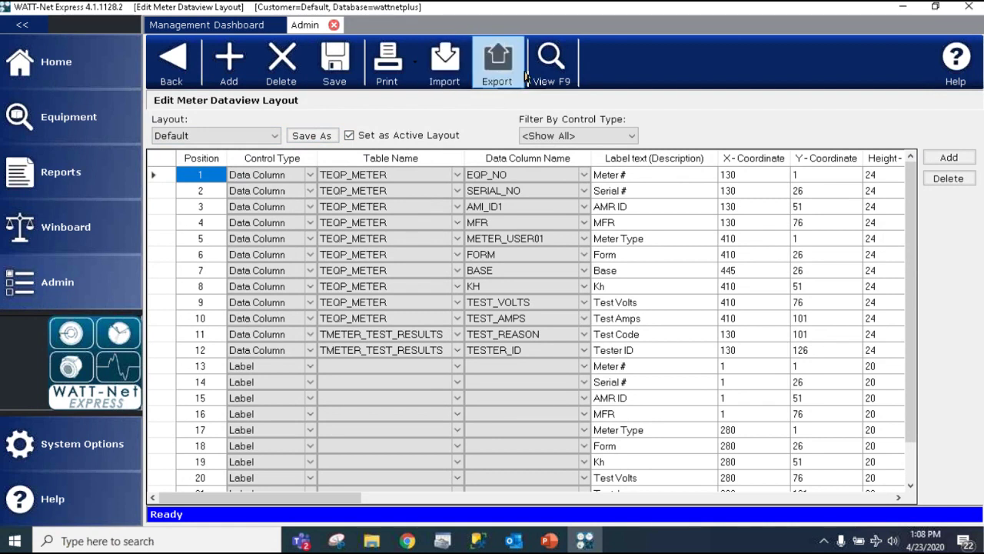
pyautogui.click(452, 73)
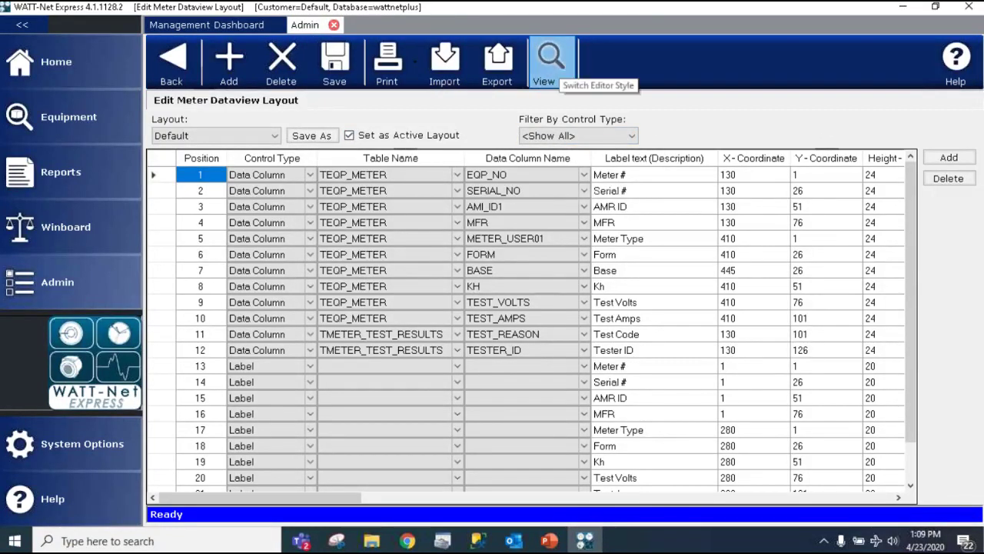
pyautogui.click(549, 65)
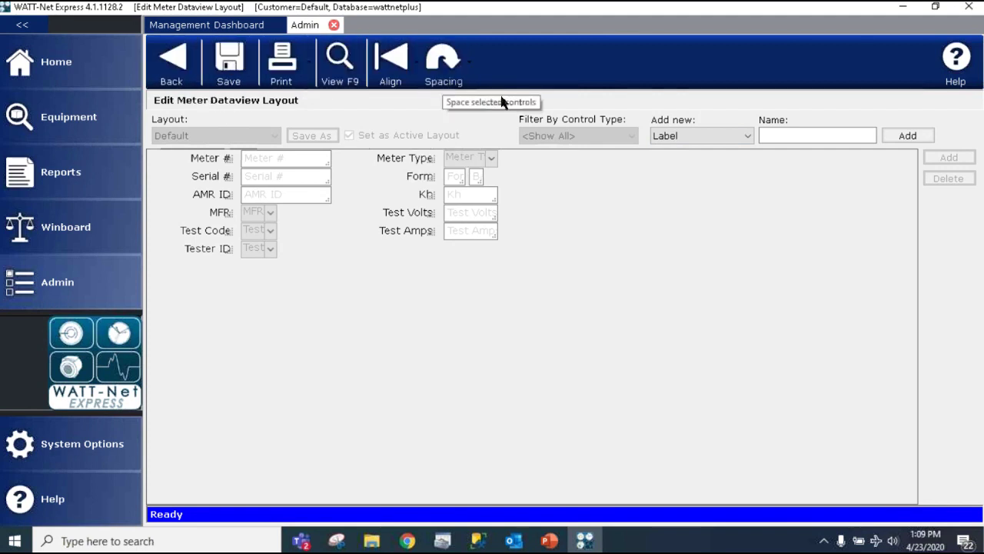
pyautogui.click(345, 75)
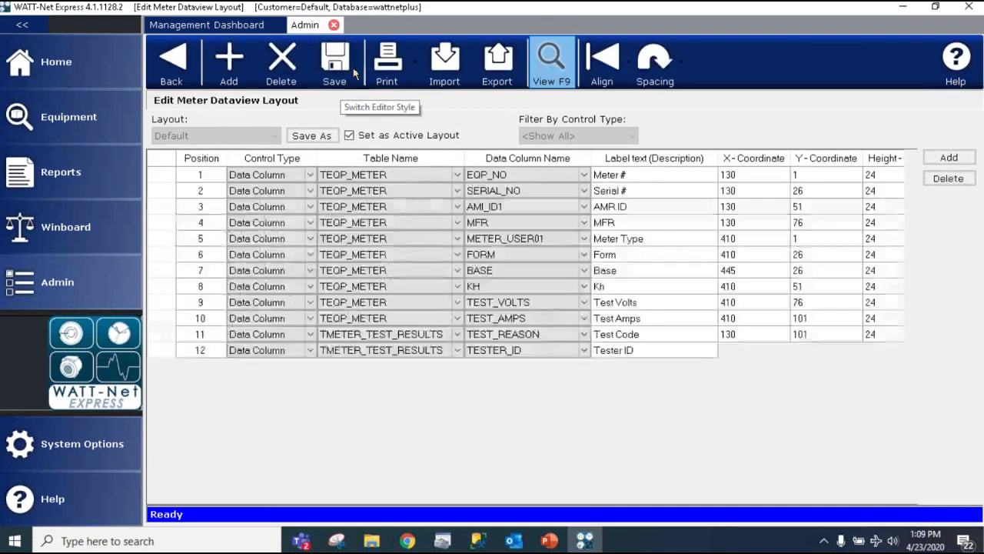
pyautogui.click(554, 65)
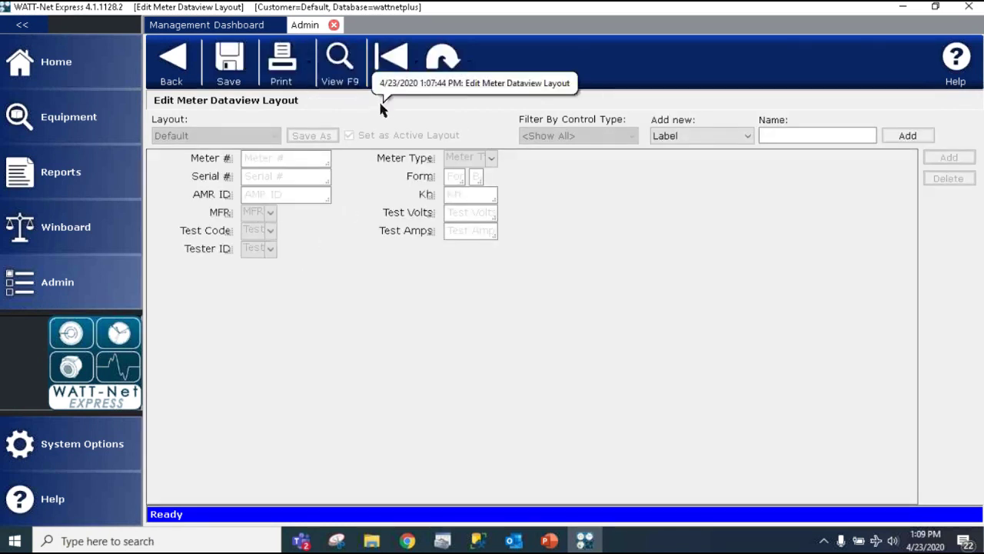
pyautogui.click(339, 65)
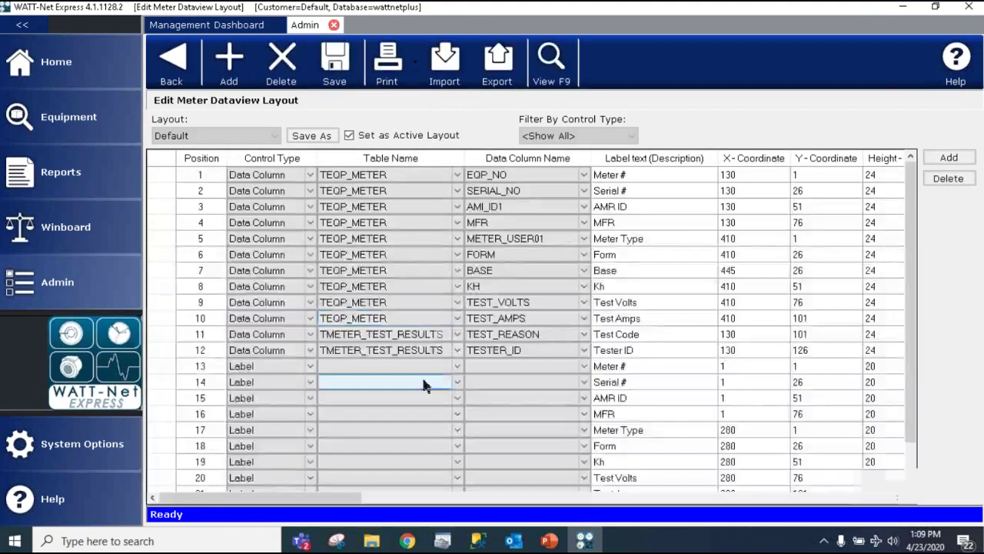
# In the visual editor, add a label named Class and place it directly below the Tester ID label
pyautogui.click(551, 63)
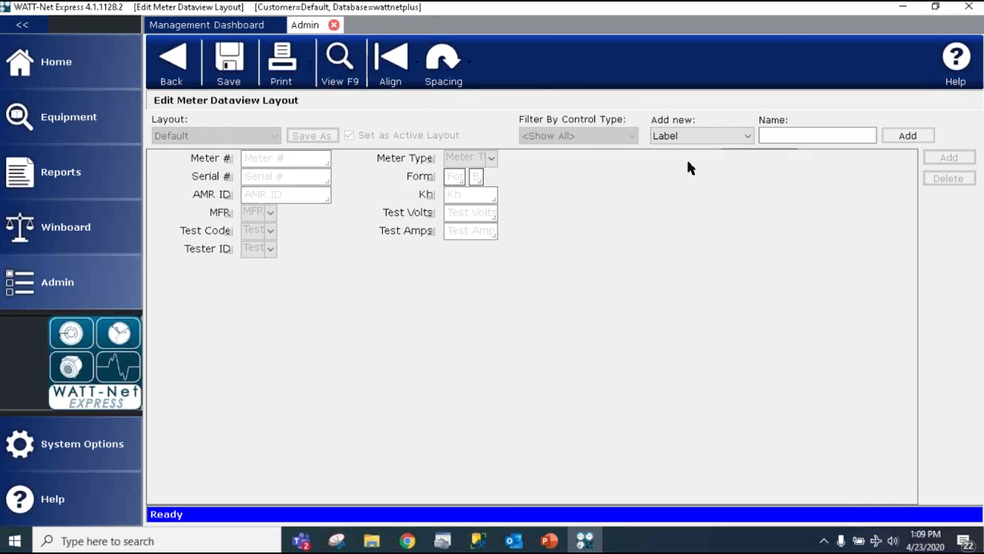
pyautogui.click(769, 136)
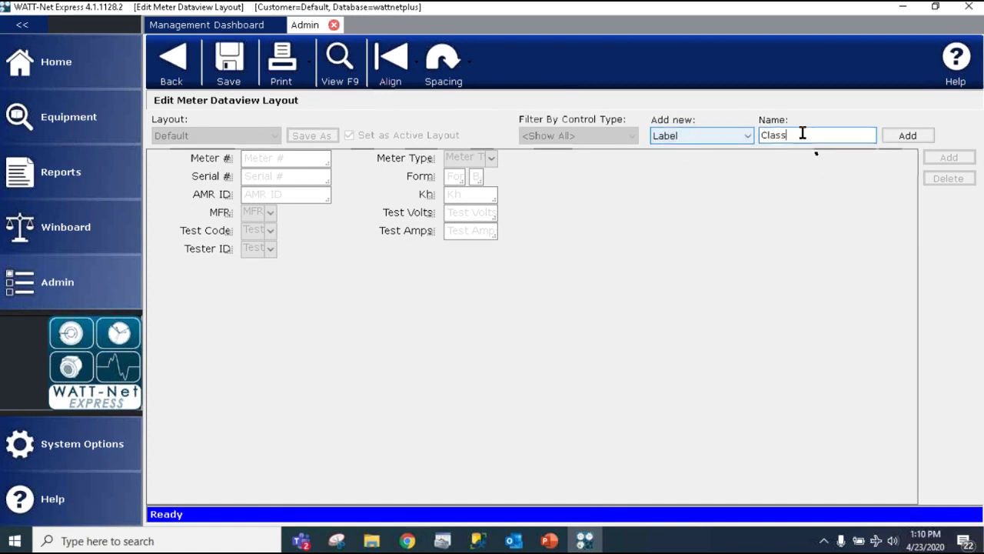
pyautogui.click(908, 136)
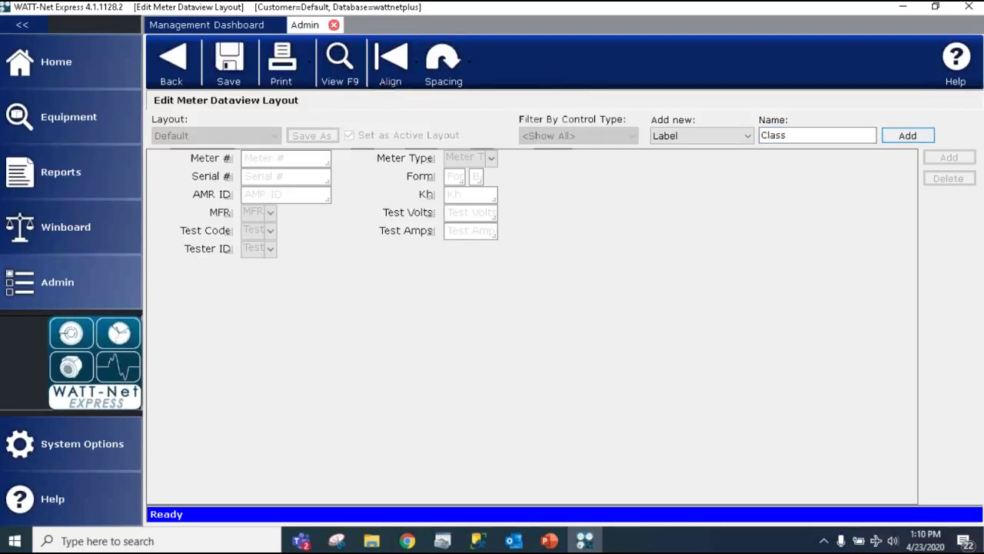
pyautogui.click(185, 268)
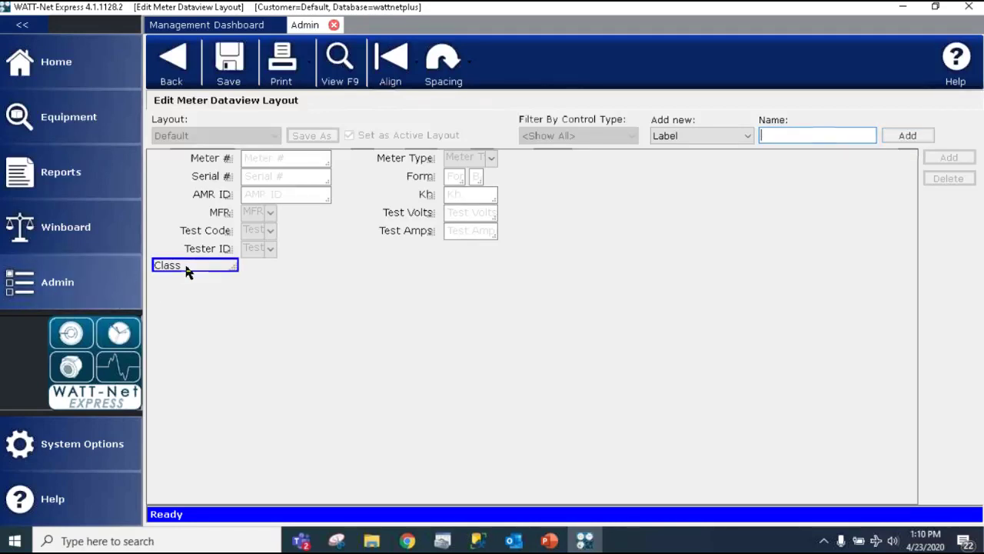
pyautogui.moveTo(186, 267); pyautogui.dragTo(180, 269)
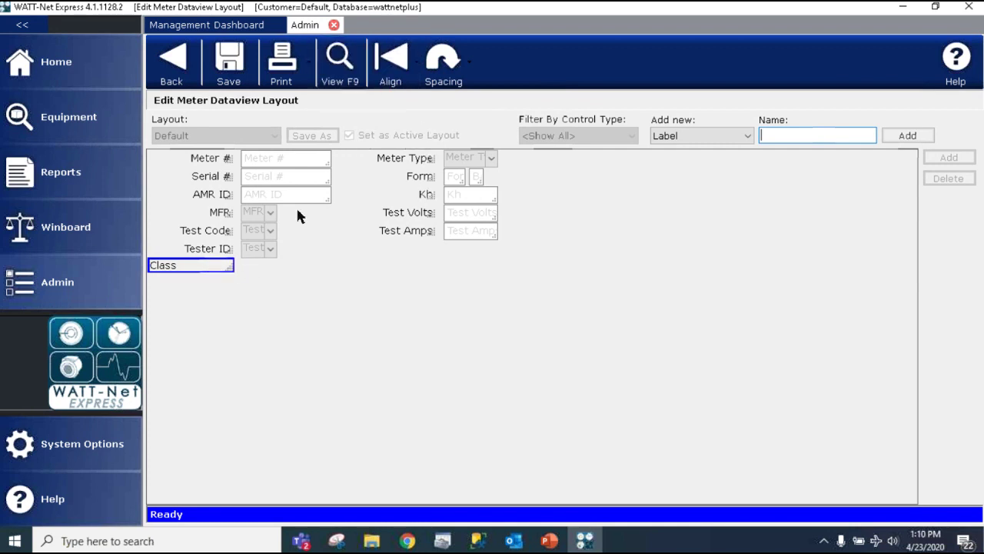
# Add a field named Class and place it beside the Class label, below the Tester ID field
pyautogui.click(746, 137)
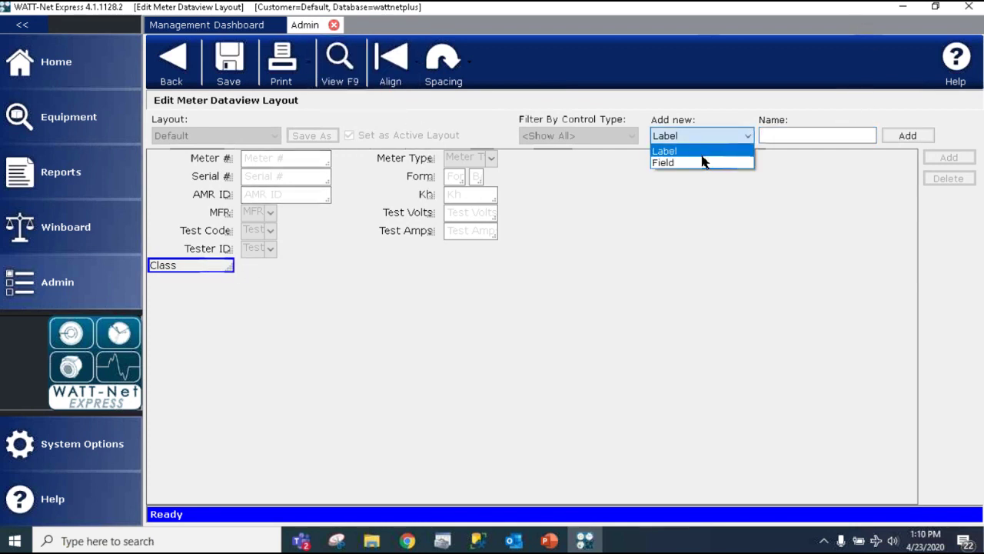
pyautogui.click(702, 160)
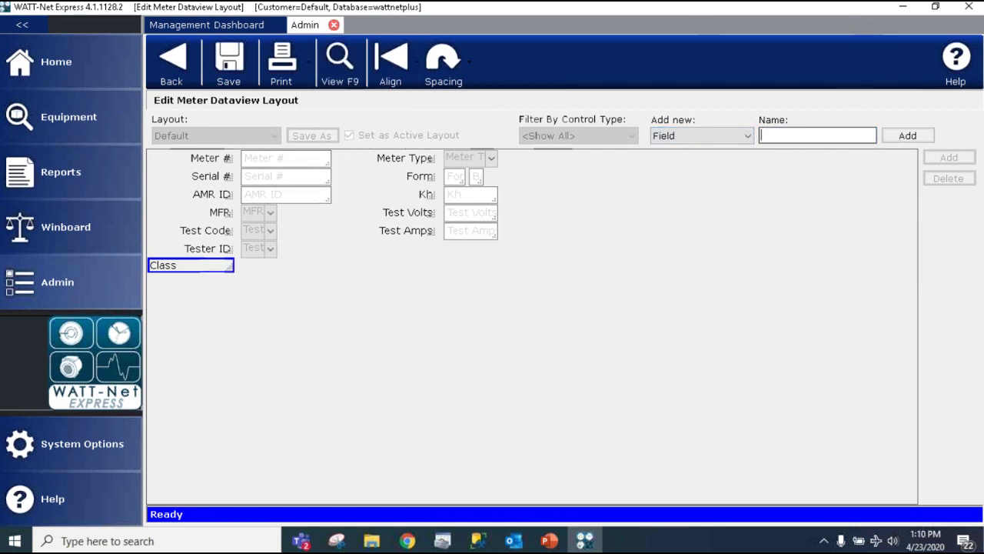
pyautogui.click(816, 140)
pyautogui.write('Class')
pyautogui.click(907, 135)
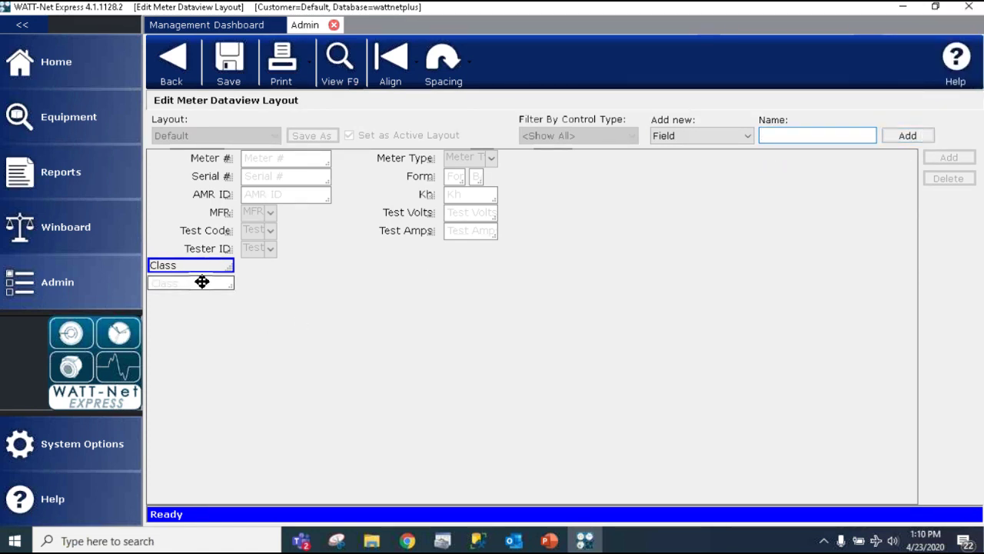
pyautogui.moveTo(205, 263); pyautogui.dragTo(316, 270)
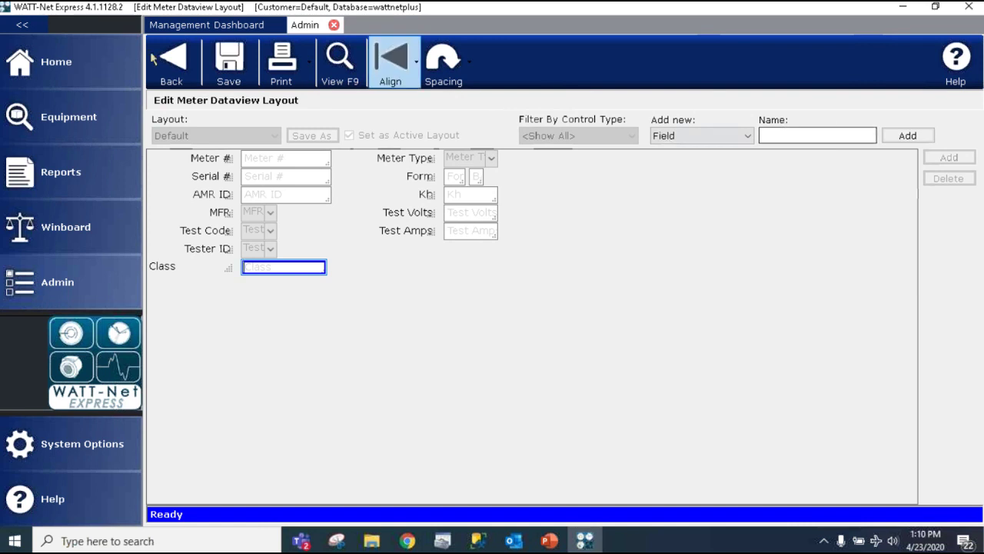
# Return to the grid editor and review the control types, tables, data columns and label texts of the layout rows
pyautogui.click(348, 75)
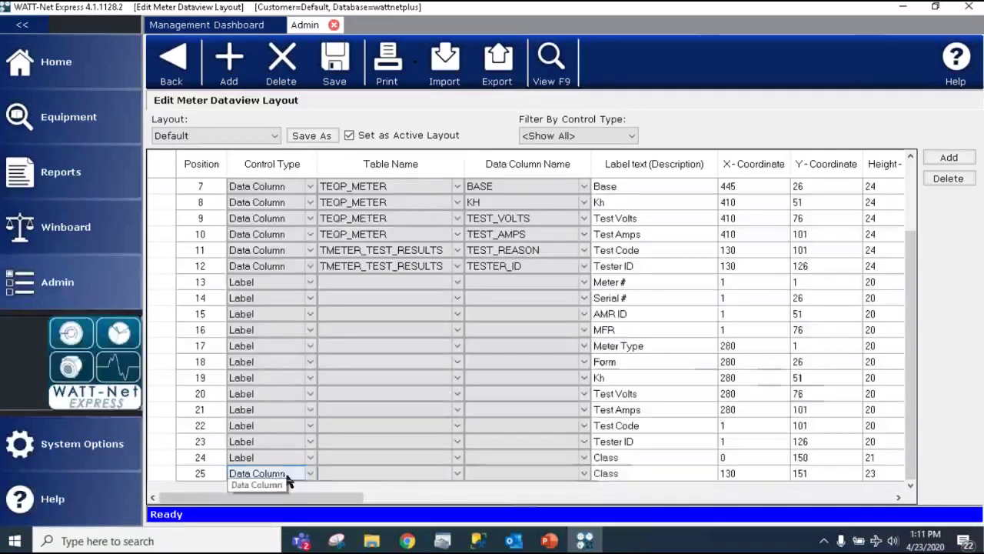
pyautogui.scroll(2, 673, 432)
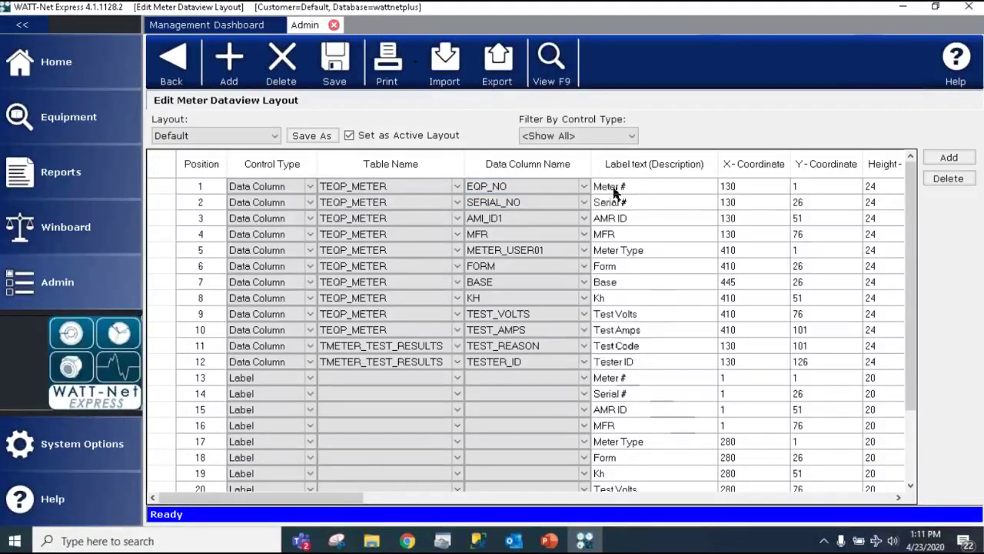
pyautogui.click(646, 187)
pyautogui.click(645, 186)
pyautogui.scroll(-3, 631, 238)
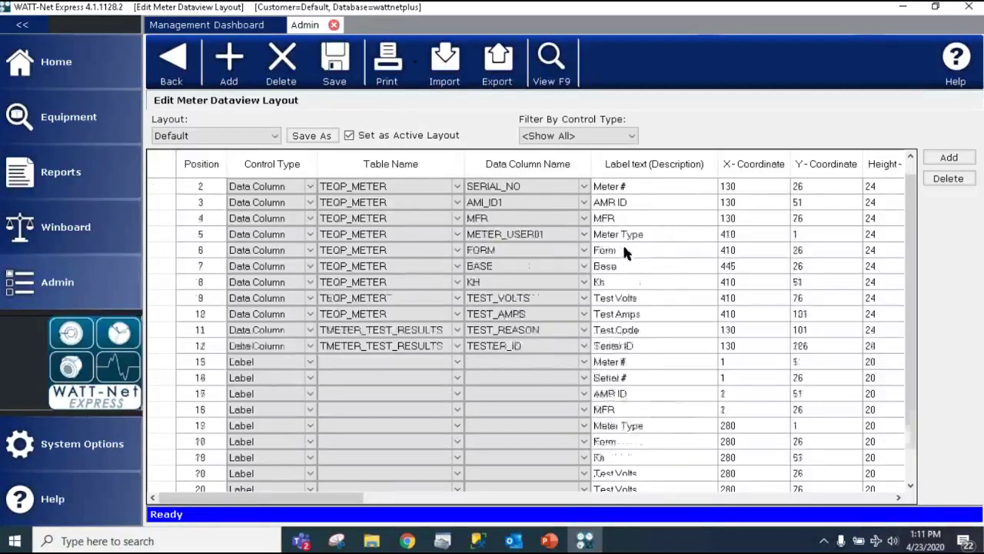
pyautogui.scroll(-3, 628, 233)
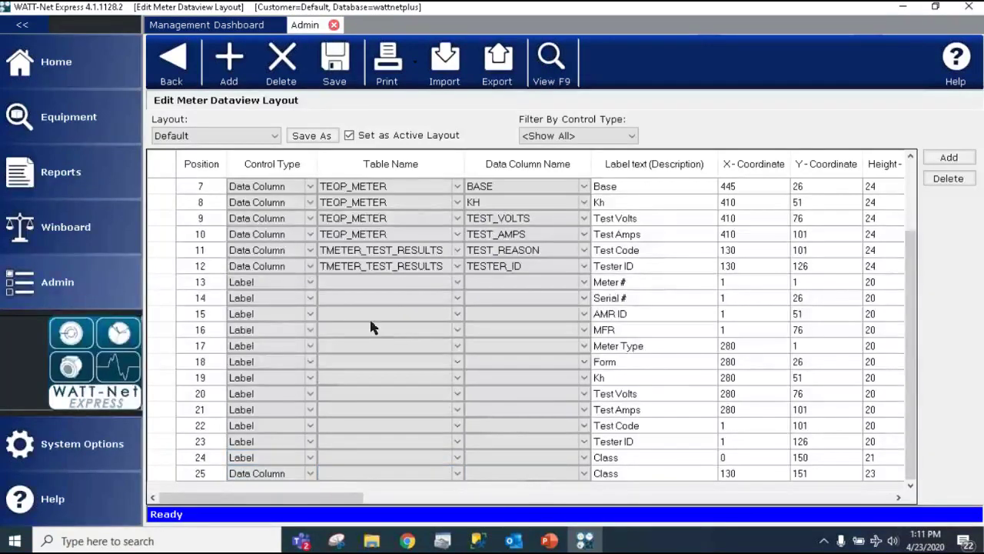
pyautogui.scroll(3, 374, 325)
pyautogui.scroll(-3, 288, 208)
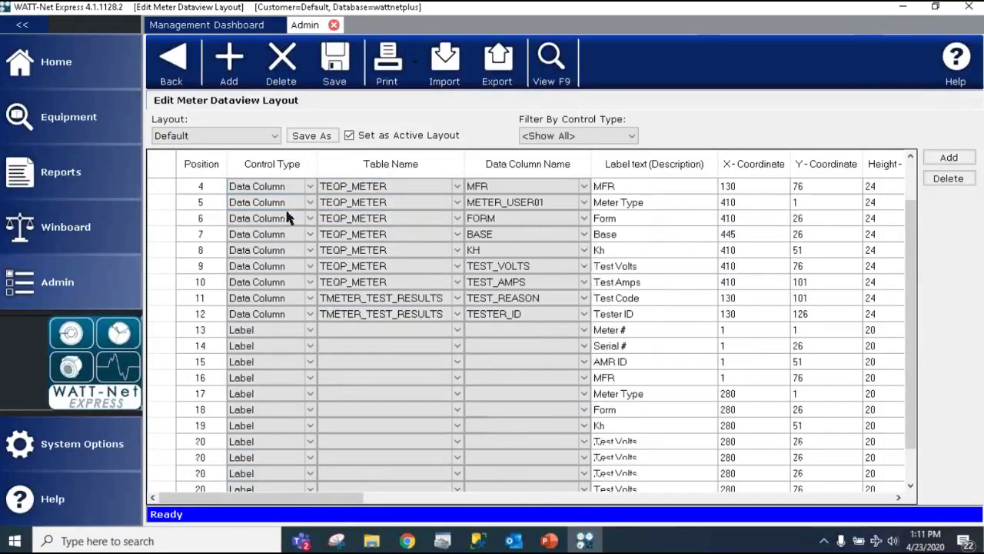
# Set the Class field in position 25 to the Data Column control type and assign it the TEQP_METER table
pyautogui.click(310, 471)
pyautogui.click(312, 468)
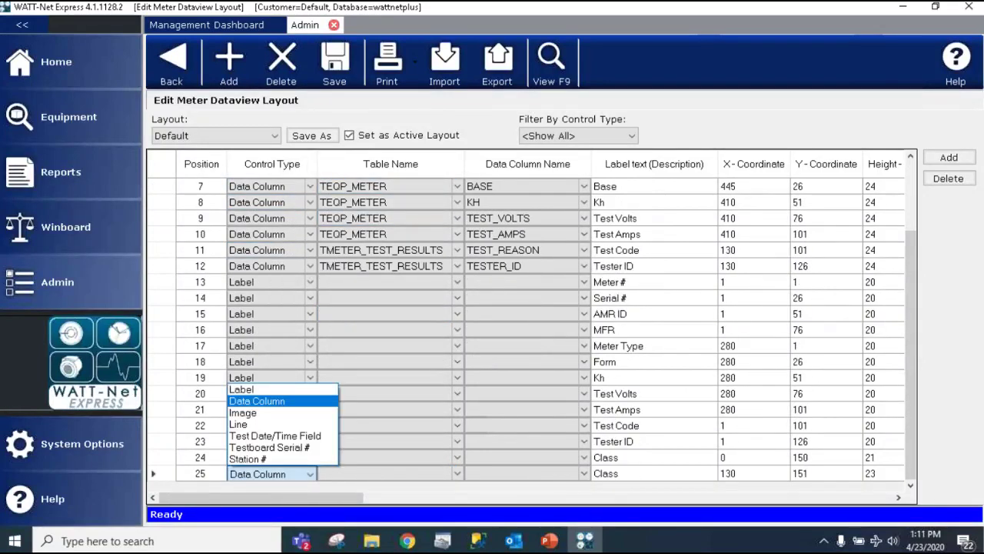
pyautogui.click(270, 404)
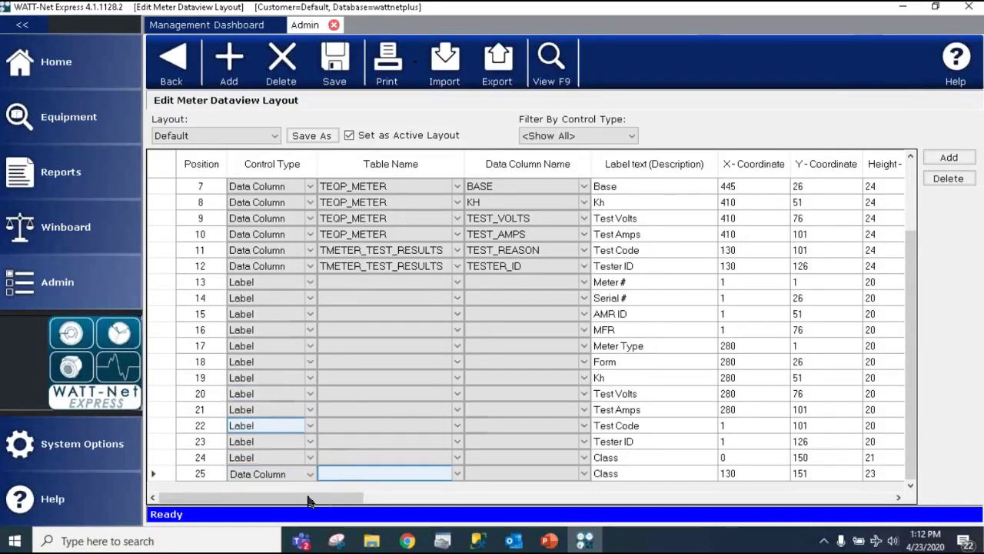
pyautogui.click(350, 473)
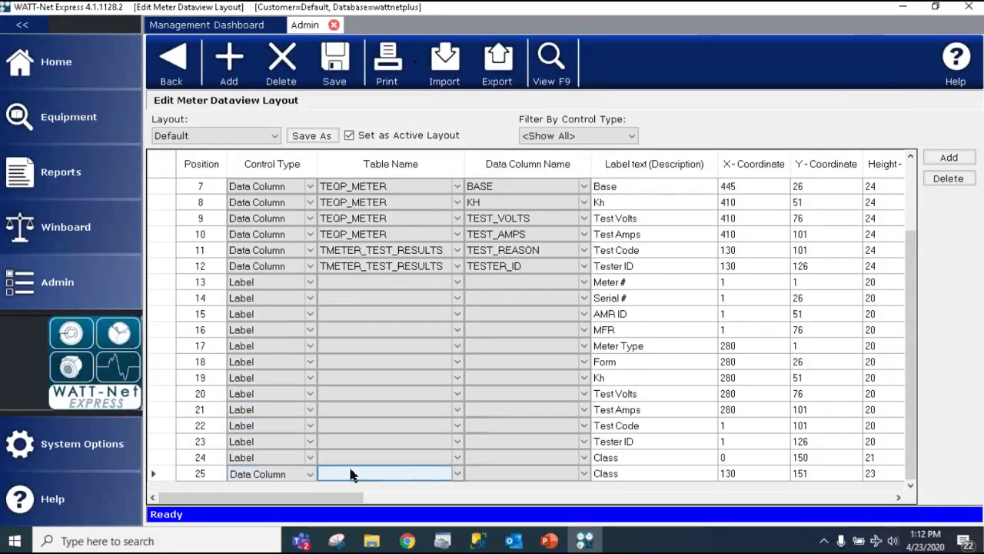
pyautogui.click(459, 472)
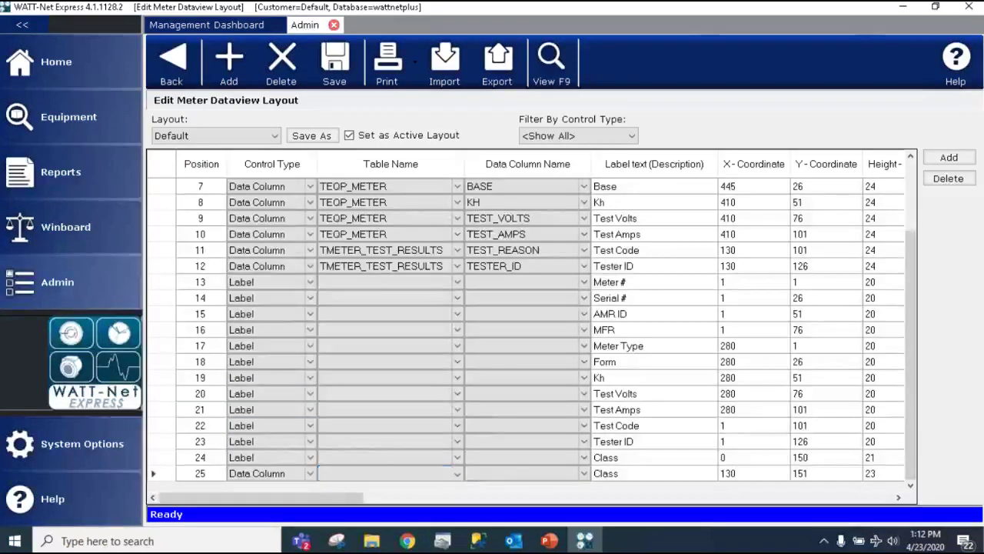
pyautogui.click(459, 478)
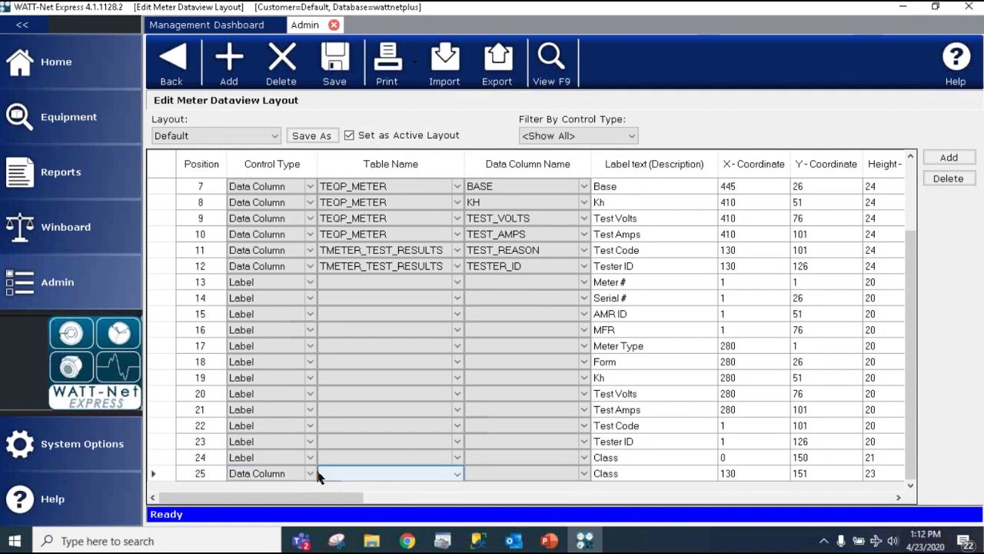
pyautogui.click(458, 474)
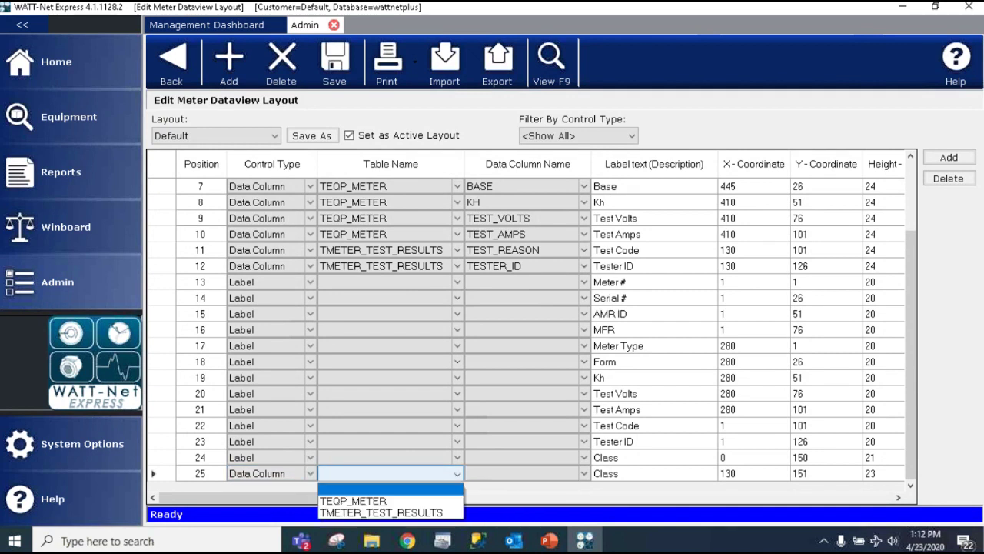
pyautogui.click(398, 502)
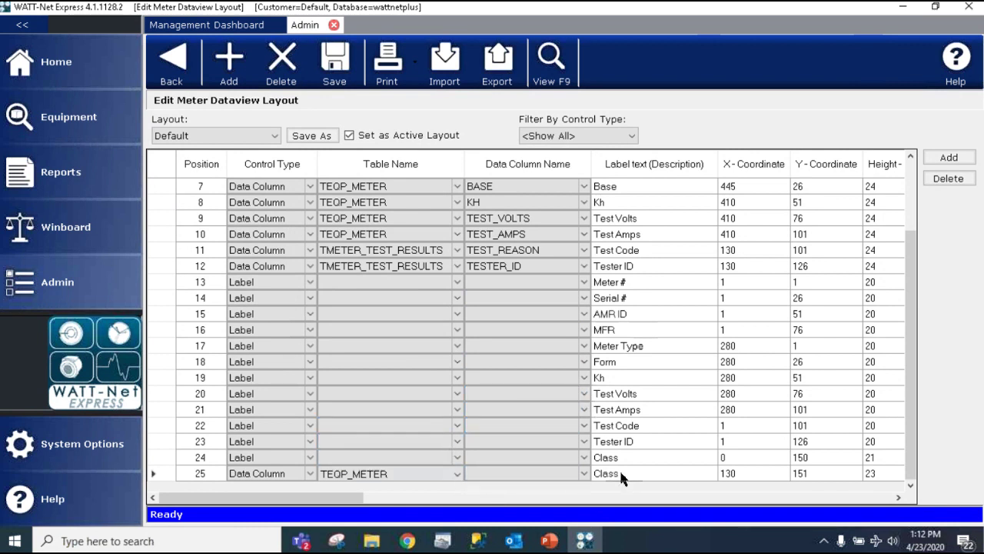
# Switch the Class field's table to TMETER_TEST_RESULTS and look through the data columns it offers
pyautogui.click(471, 473)
pyautogui.hotkey('shift', 'Tab')
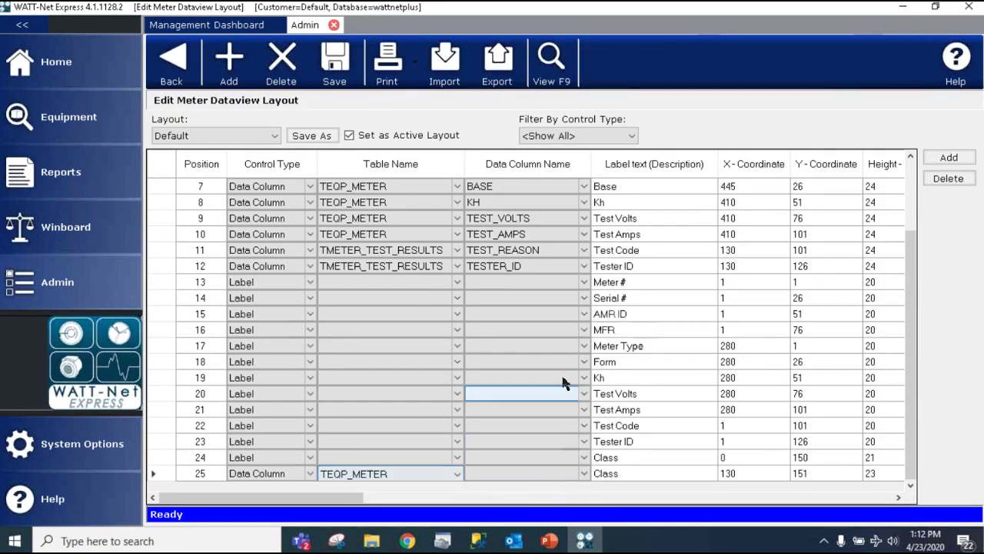
pyautogui.scroll(2, 566, 292)
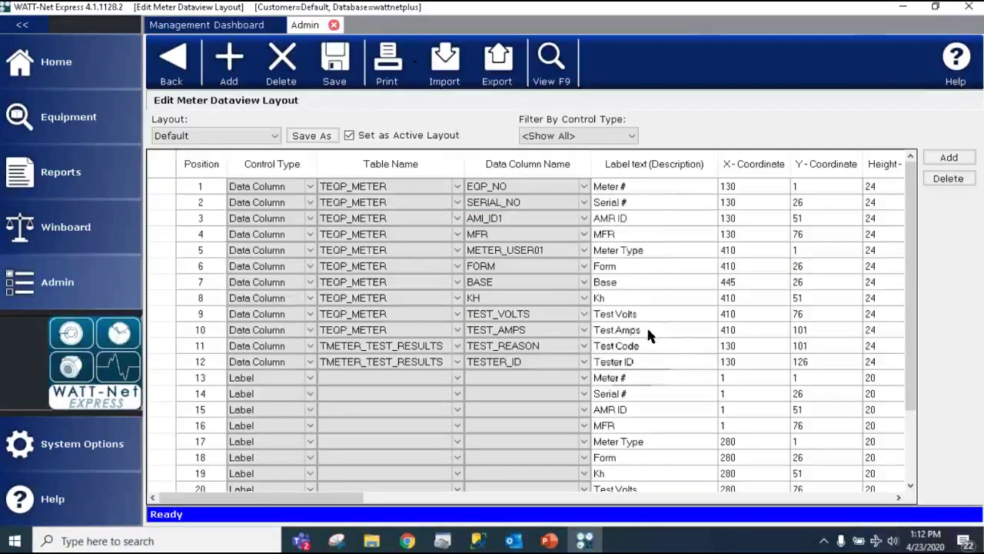
pyautogui.scroll(-2, 666, 296)
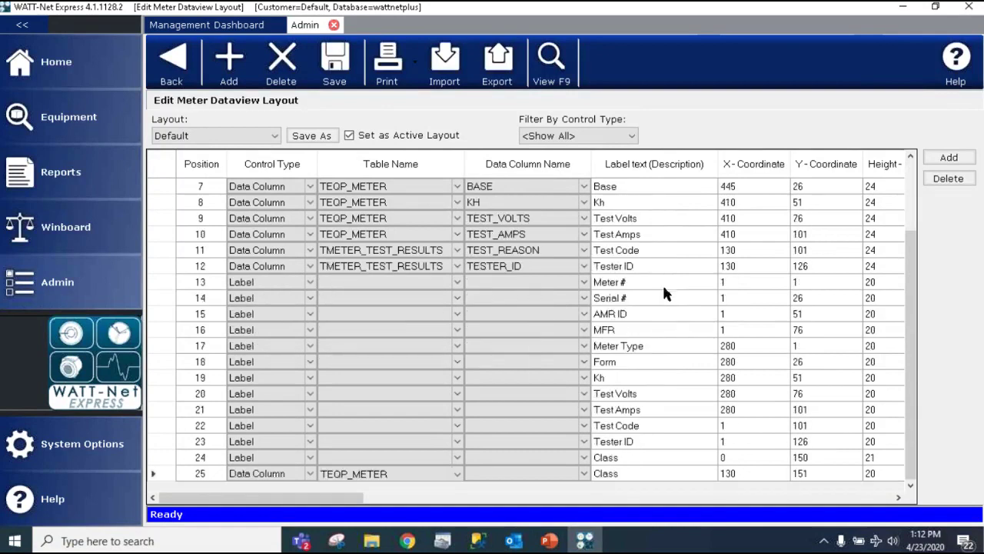
pyautogui.click(442, 474)
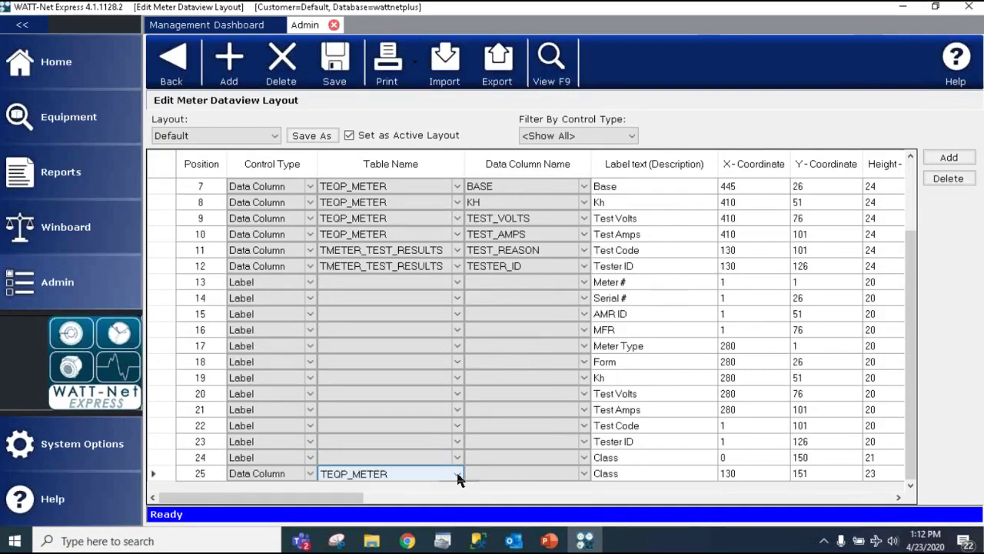
pyautogui.click(457, 475)
pyautogui.click(406, 513)
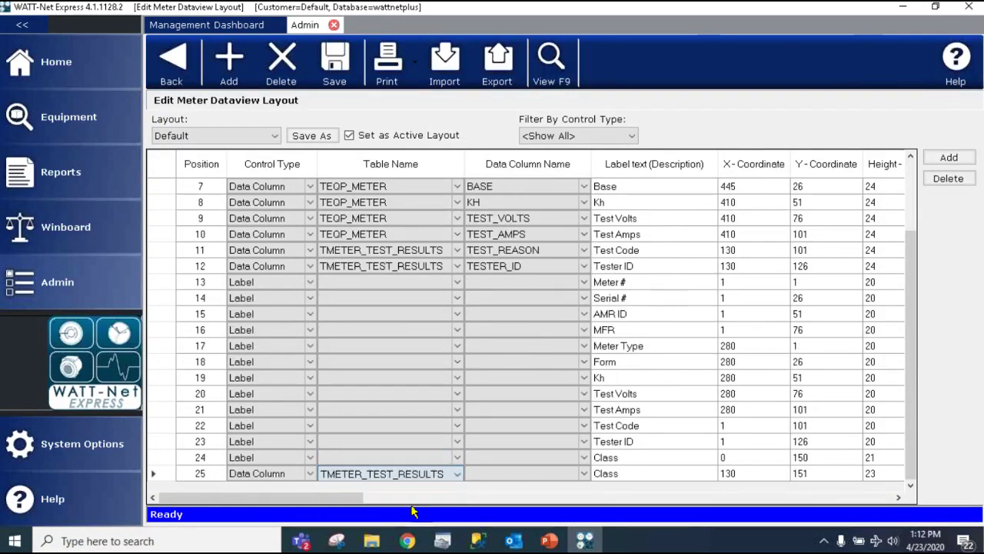
pyautogui.click(583, 472)
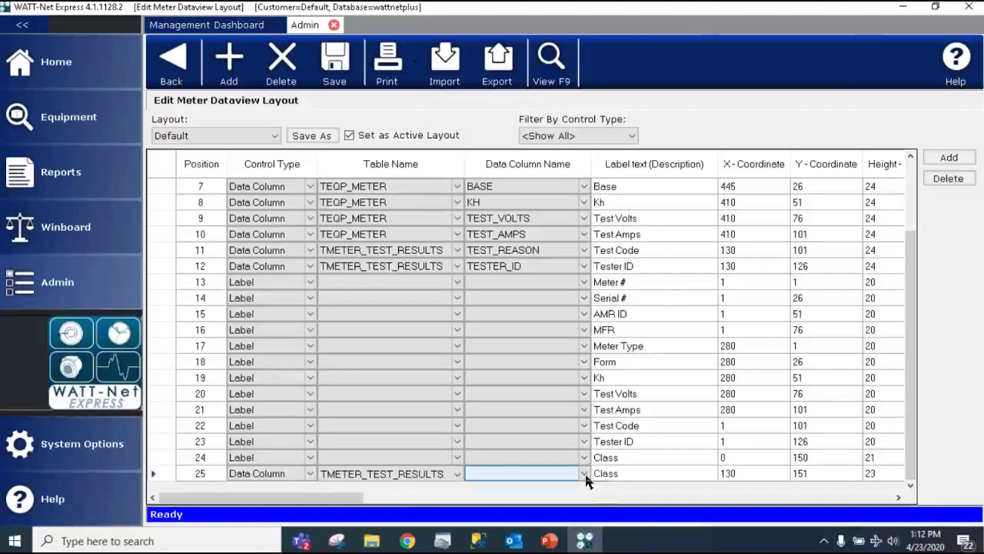
pyautogui.click(584, 474)
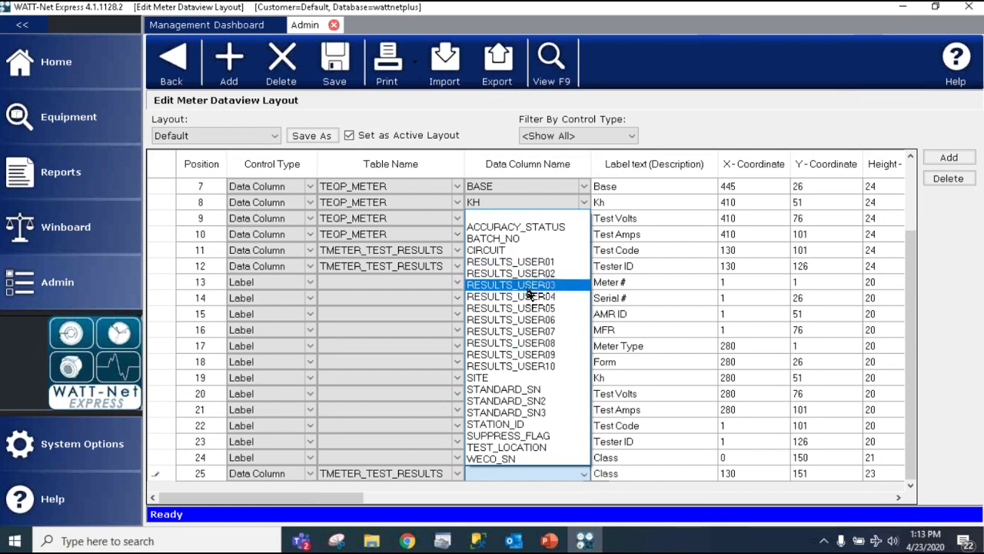
# Set the Class field's table back to TEQP_METER and choose METER_CLASS as its data column
pyautogui.click(458, 474)
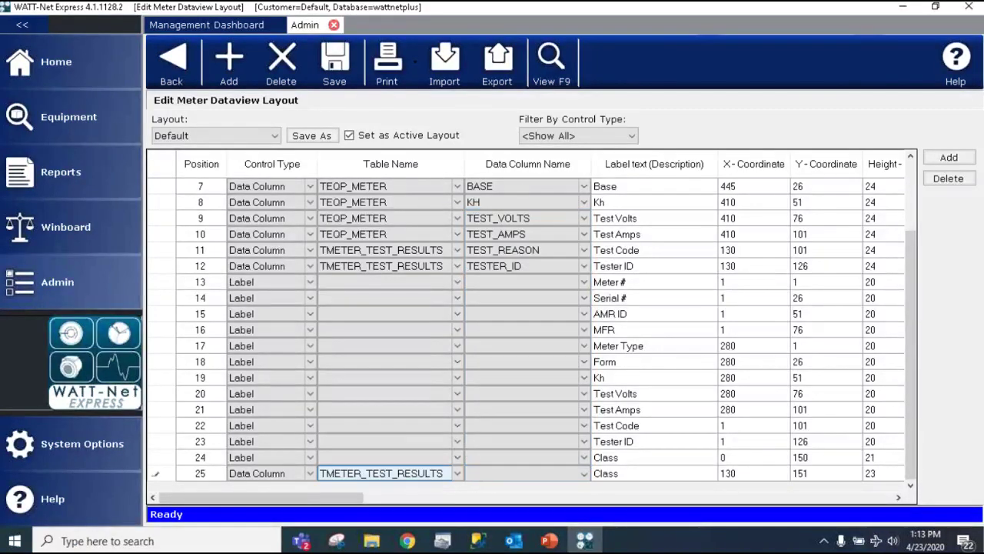
pyautogui.click(458, 473)
pyautogui.click(352, 501)
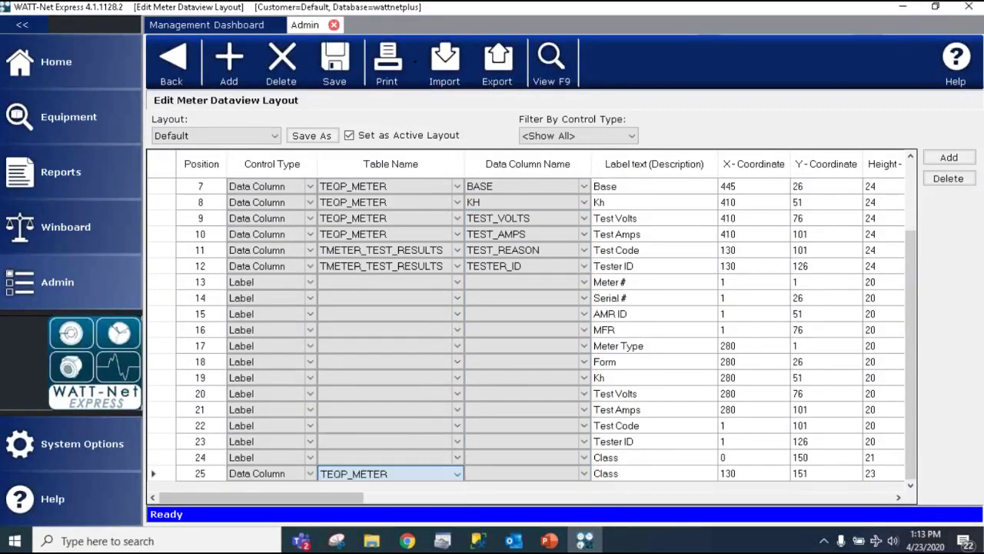
pyautogui.click(508, 472)
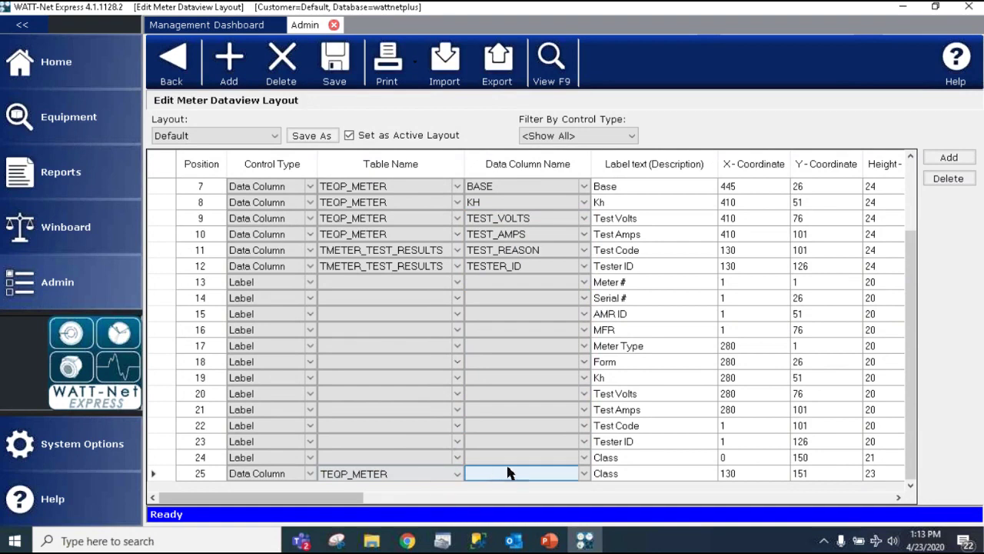
pyautogui.click(584, 474)
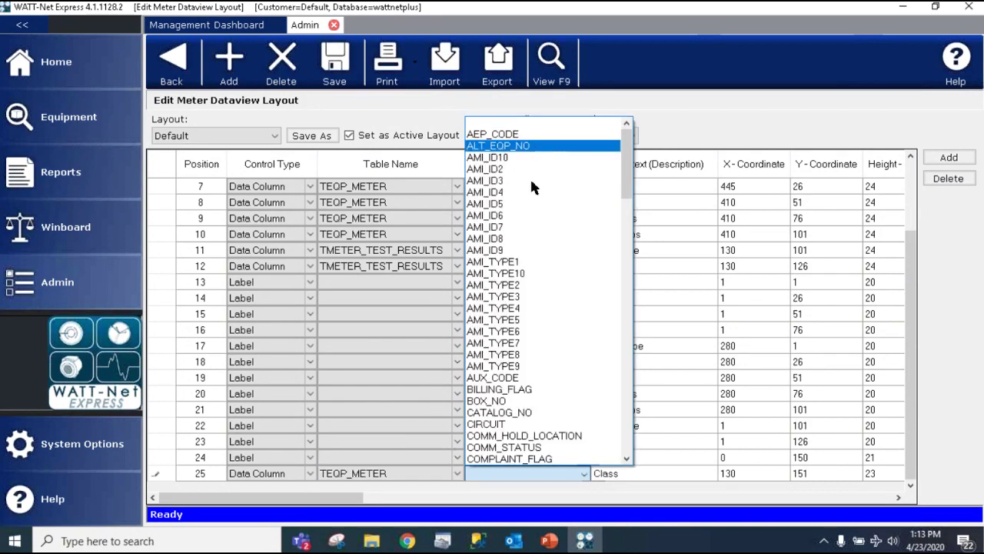
pyautogui.scroll(-4, 548, 221)
pyautogui.scroll(-5, 549, 221)
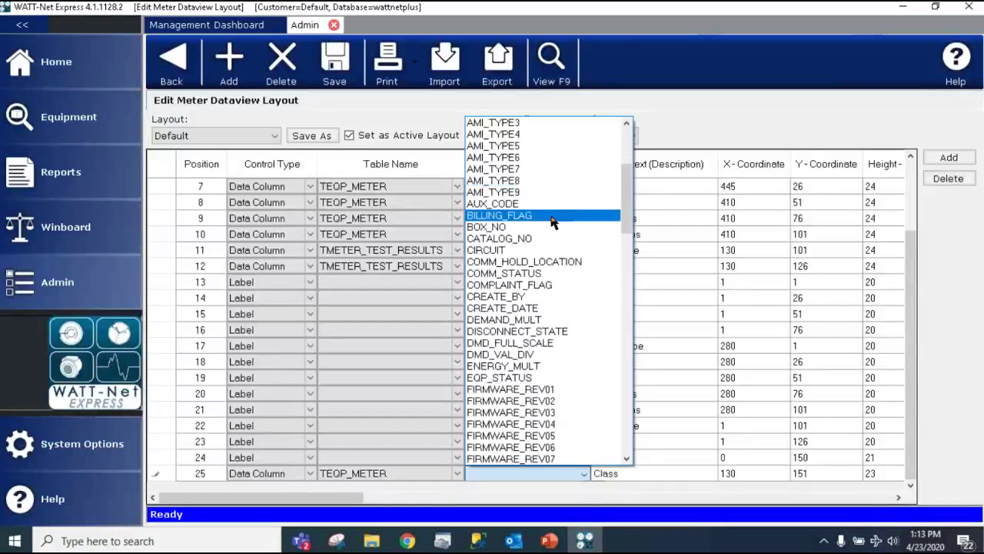
pyautogui.scroll(-1, 548, 180)
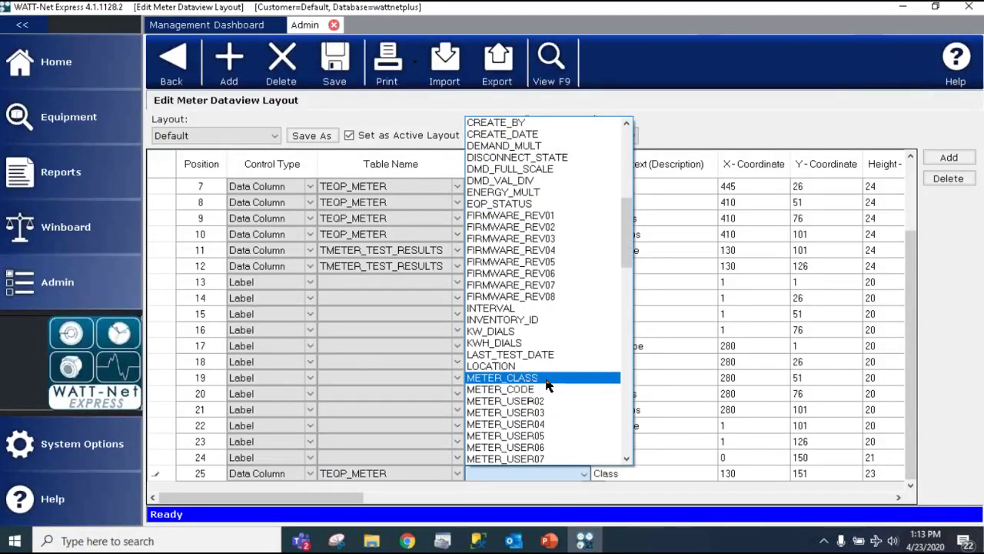
pyautogui.click(549, 380)
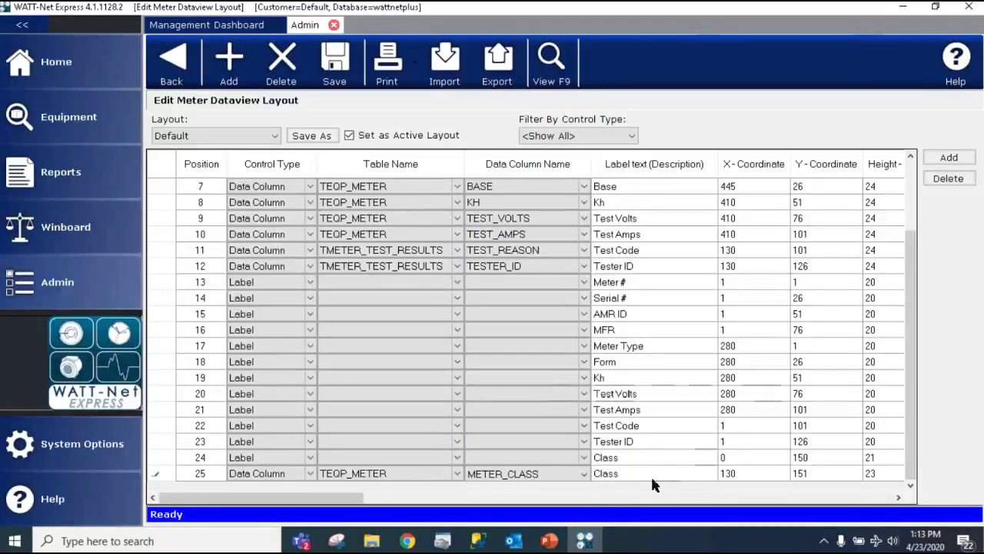
# Compare the coordinates of the layout rows and set the Class label's X coordinate to 1 like the other labels in its column
pyautogui.moveTo(365, 503); pyautogui.dragTo(403, 503)
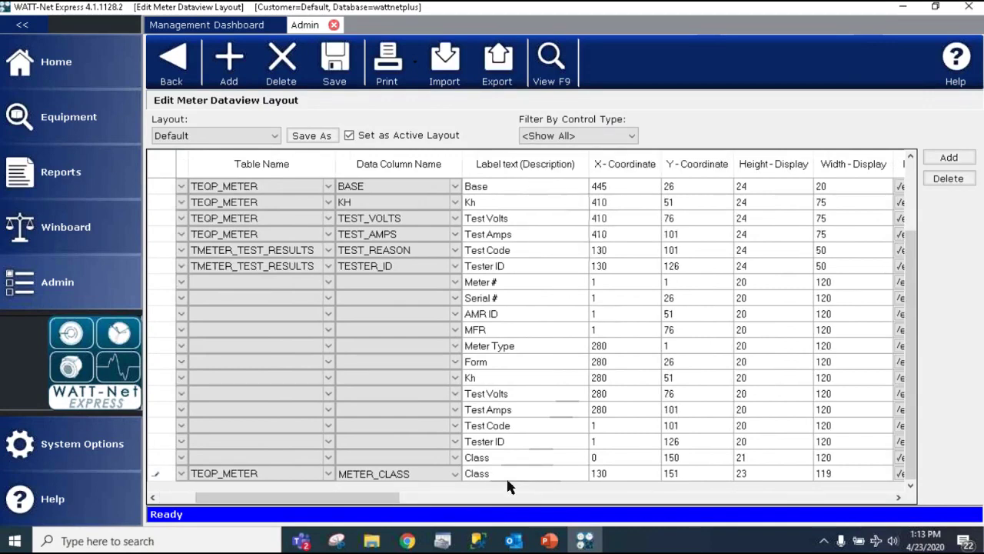
pyautogui.moveTo(388, 501); pyautogui.dragTo(409, 502)
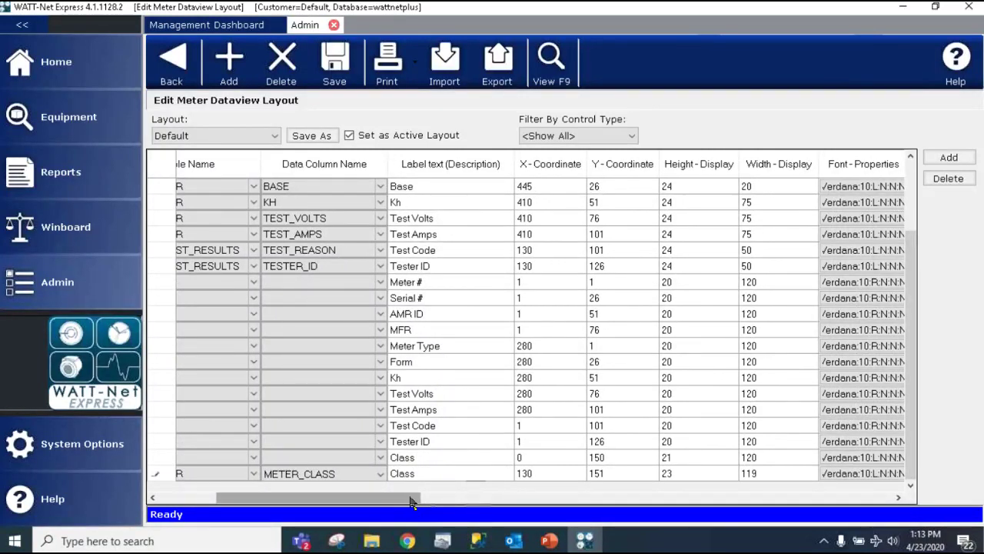
pyautogui.moveTo(410, 501); pyautogui.dragTo(445, 501)
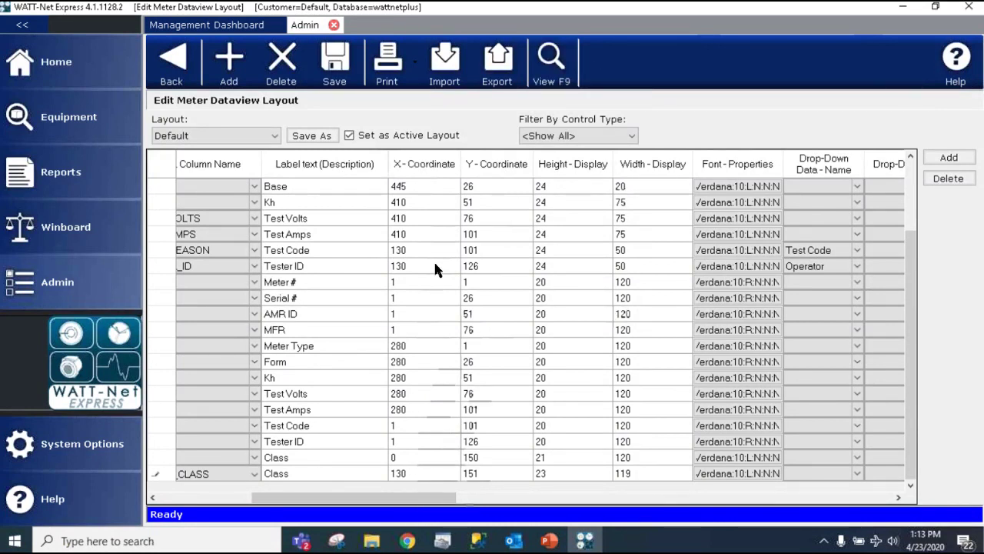
pyautogui.scroll(2, 435, 267)
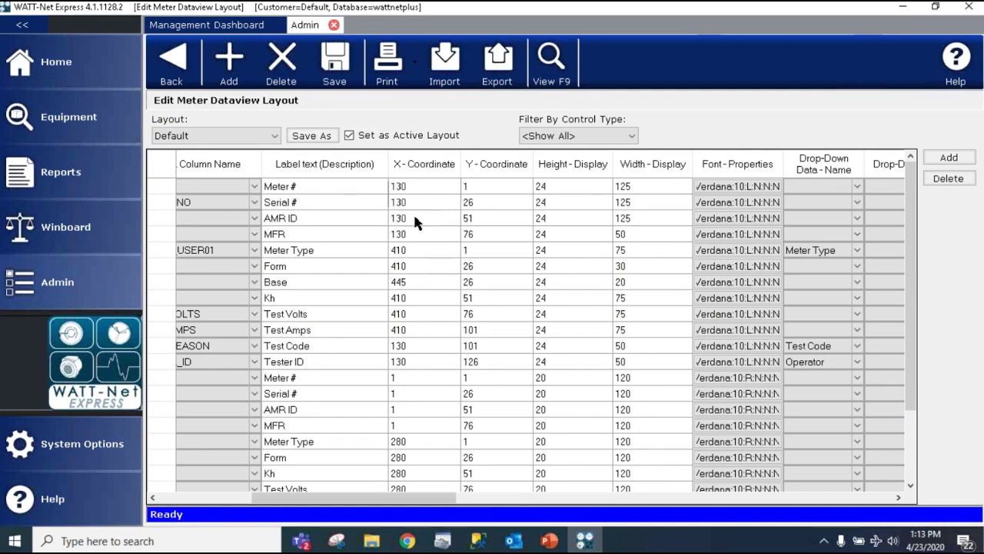
pyautogui.scroll(-2, 415, 221)
pyautogui.scroll(2, 413, 205)
pyautogui.scroll(-2, 402, 226)
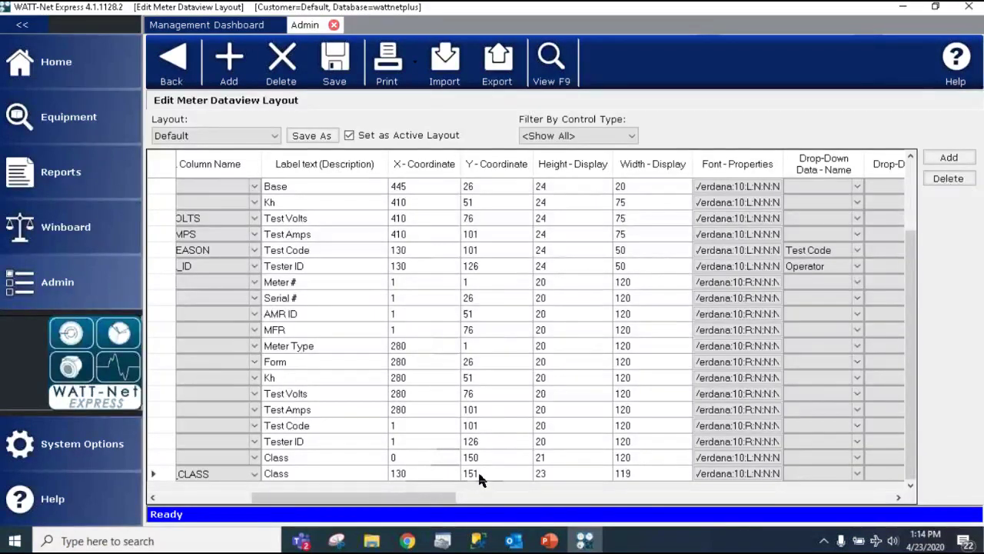
pyautogui.click(404, 457)
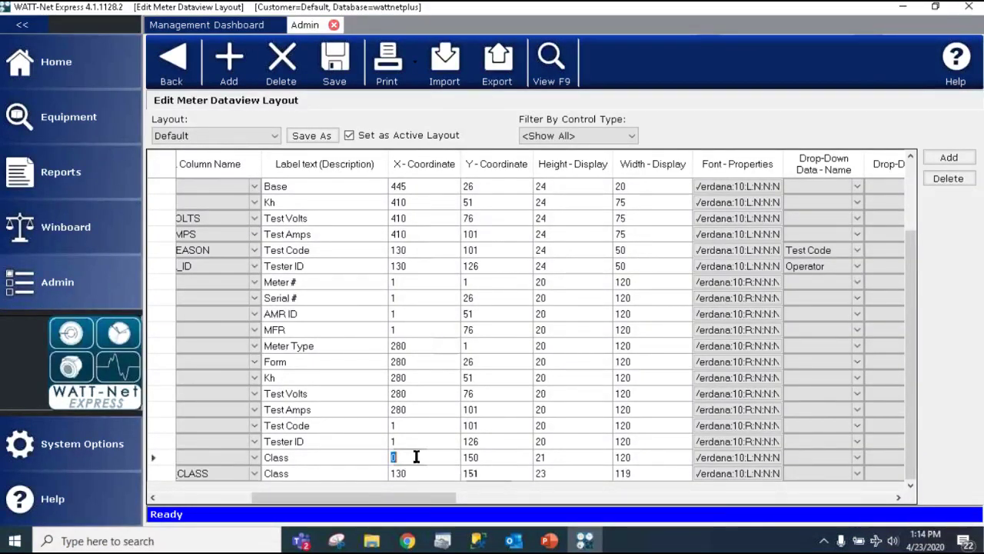
pyautogui.moveTo(327, 502); pyautogui.dragTo(292, 500)
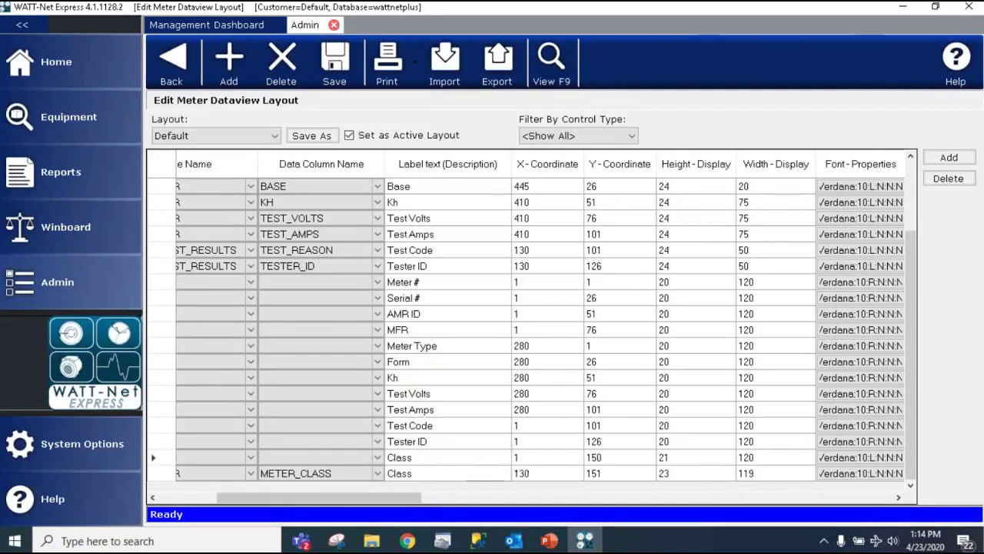
pyautogui.click(539, 456)
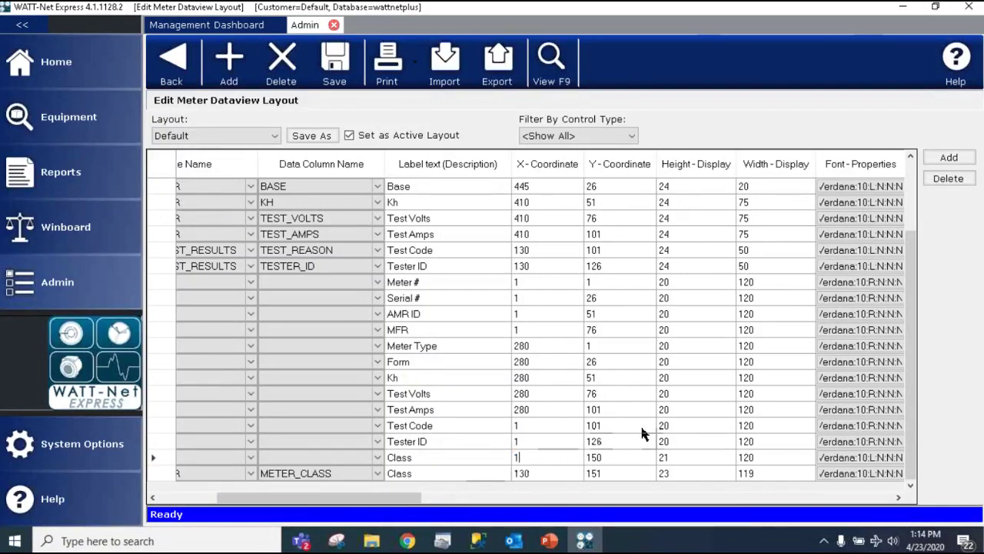
# Set the Class field's Y coordinate to 150 and its display height to 24
pyautogui.click(609, 473)
pyautogui.scroll(2, 627, 413)
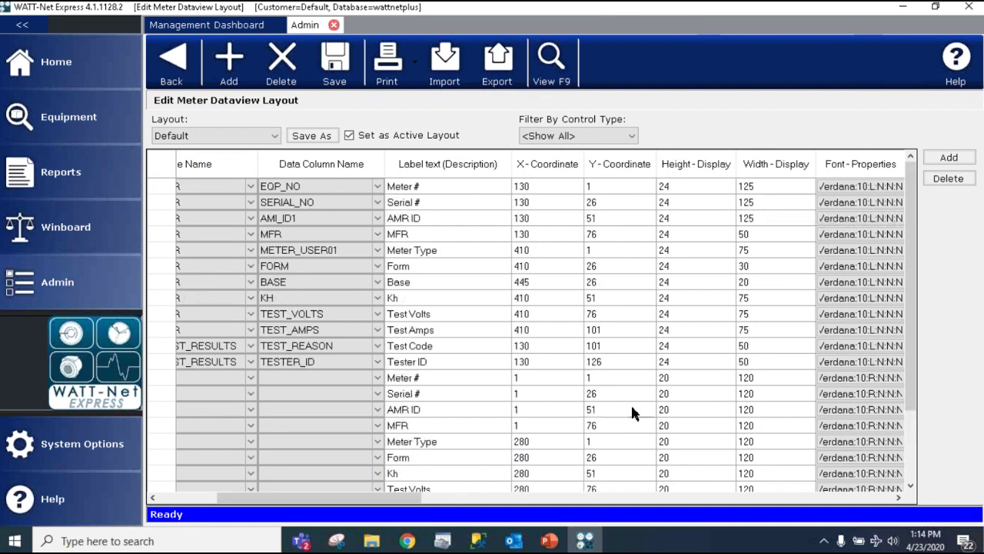
pyautogui.scroll(-2, 630, 403)
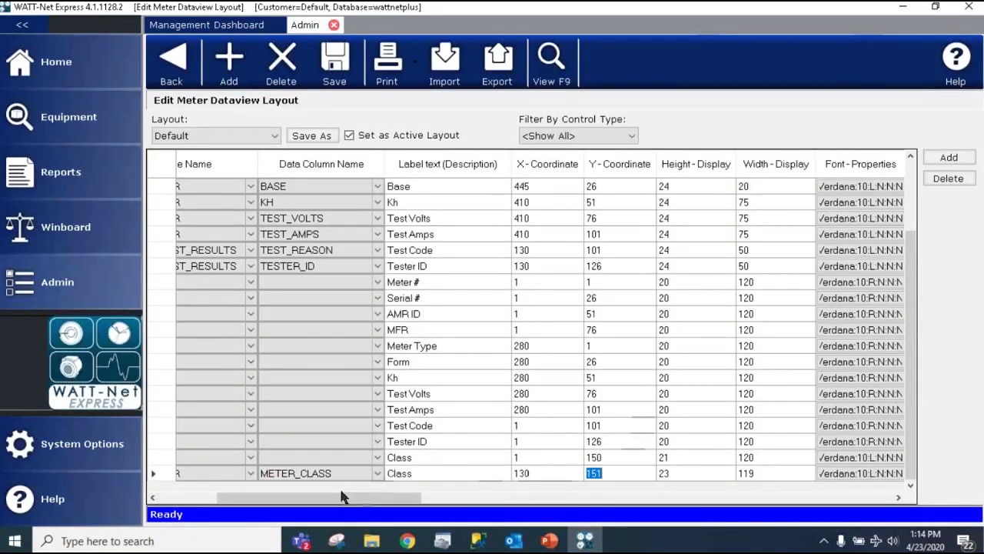
pyautogui.moveTo(343, 498); pyautogui.dragTo(366, 501)
pyautogui.press('Return')
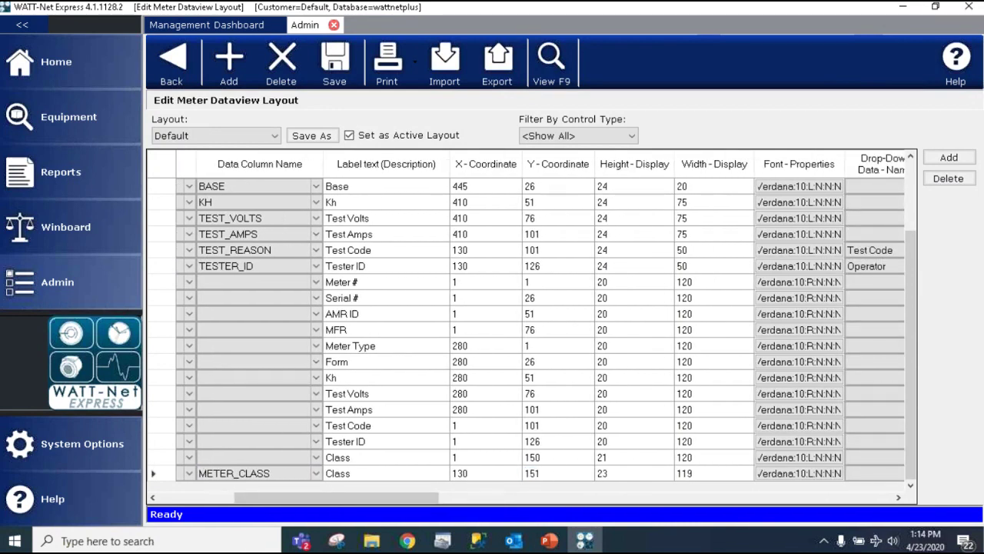
pyautogui.click(547, 474)
pyautogui.press('BackSpace')
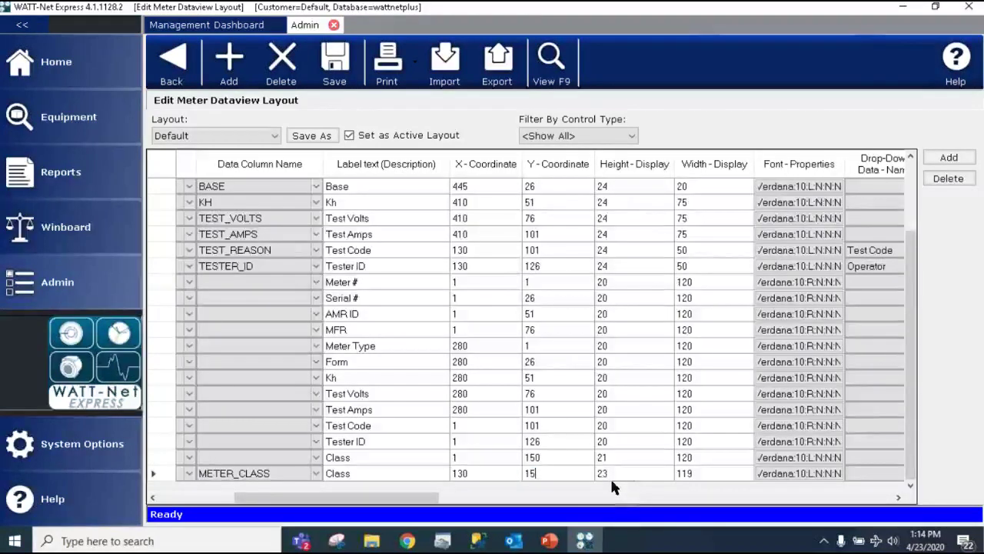
pyautogui.write('0')
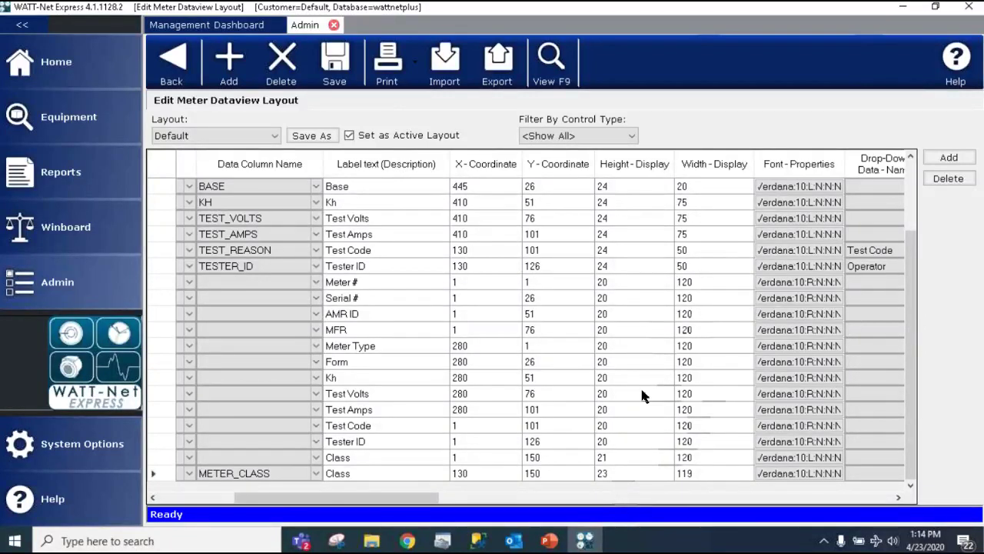
pyautogui.click(622, 467)
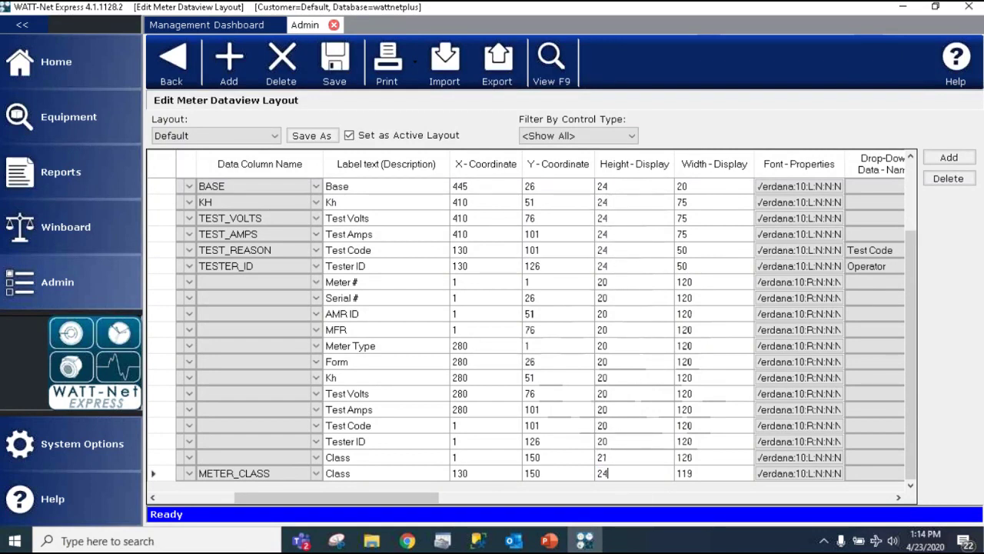
# Set the Class label's display height to 20 and try enlarging the label slightly by hand in the layout preview
pyautogui.click(611, 460)
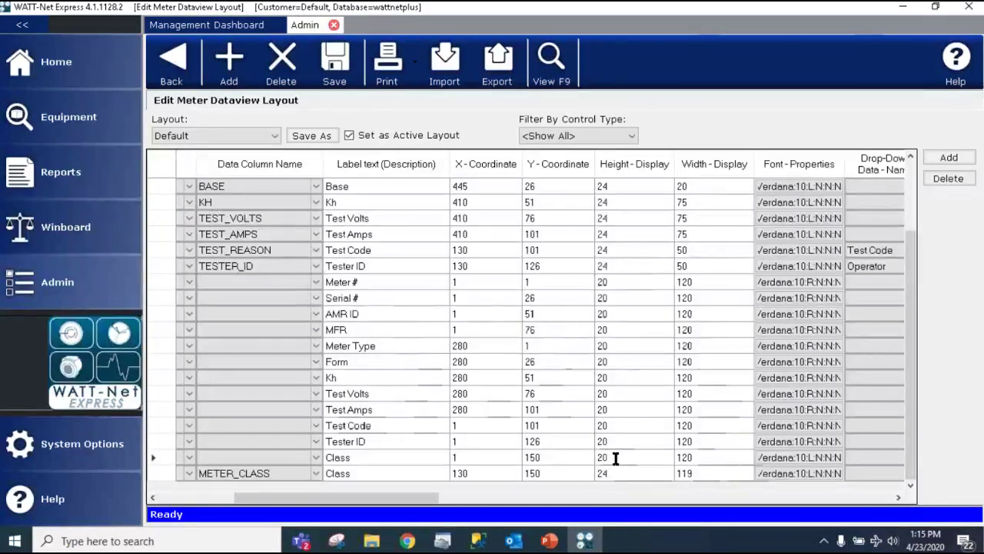
pyautogui.click(551, 60)
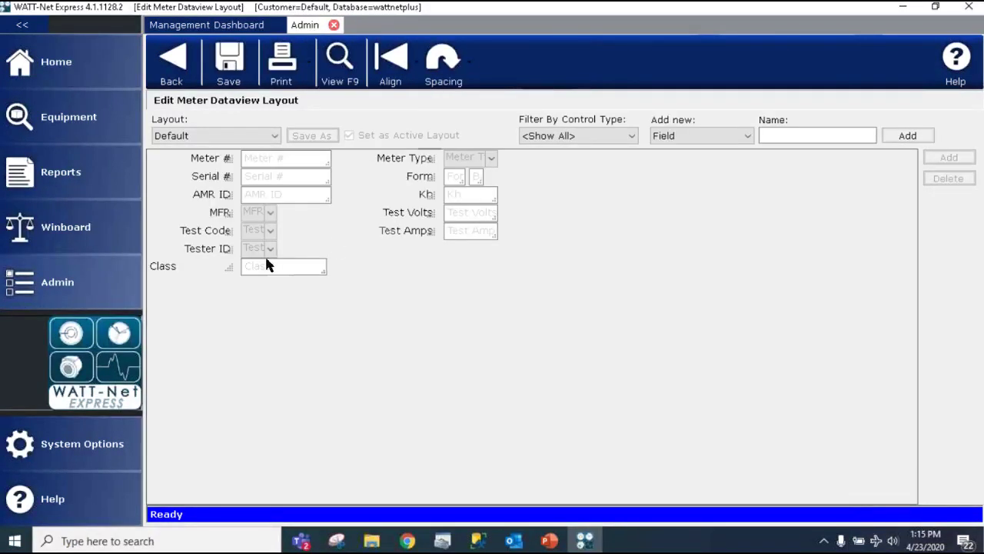
pyautogui.click(230, 269)
pyautogui.moveTo(232, 270); pyautogui.dragTo(236, 277)
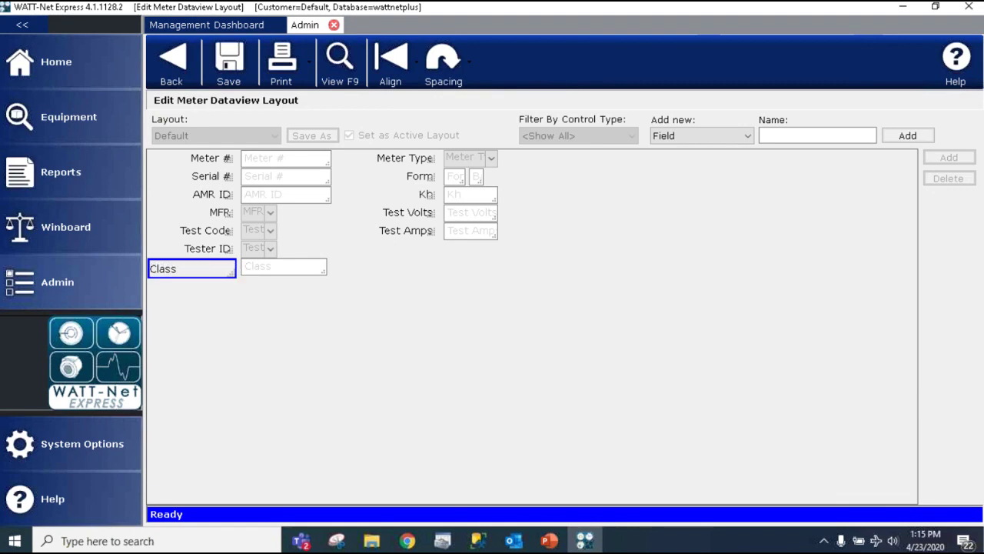
pyautogui.click(340, 61)
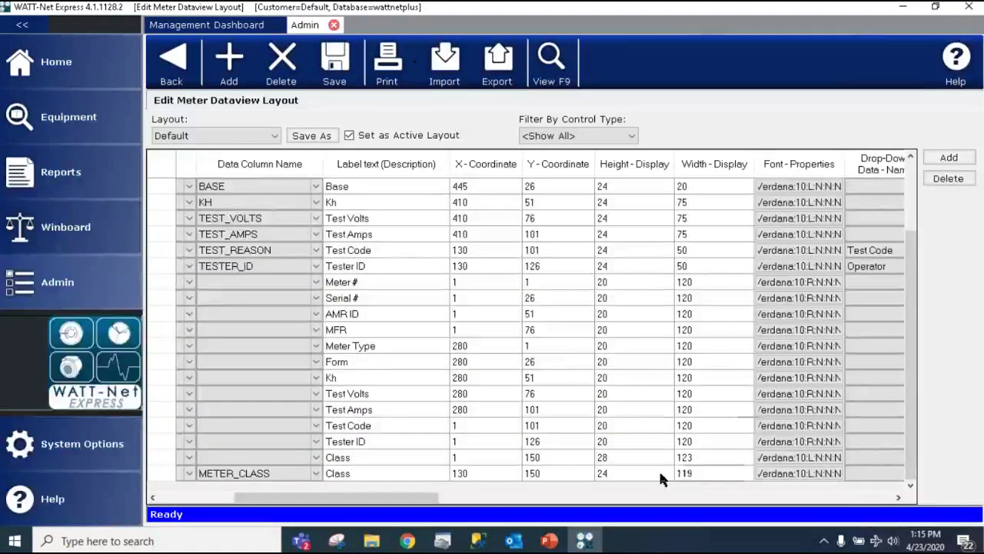
# Set the display width of the Class field to 125 and of the Class label to 120
pyautogui.click(703, 478)
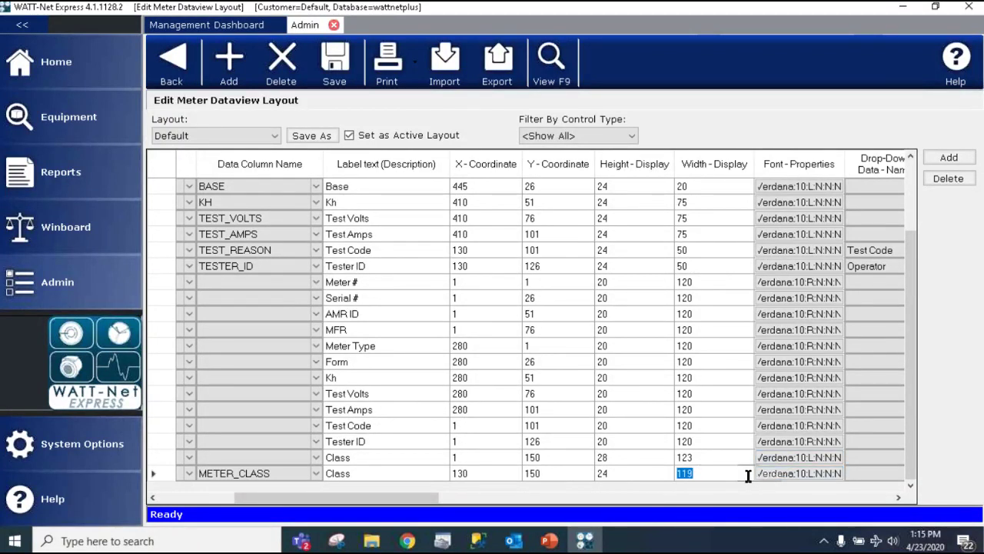
pyautogui.scroll(2, 711, 377)
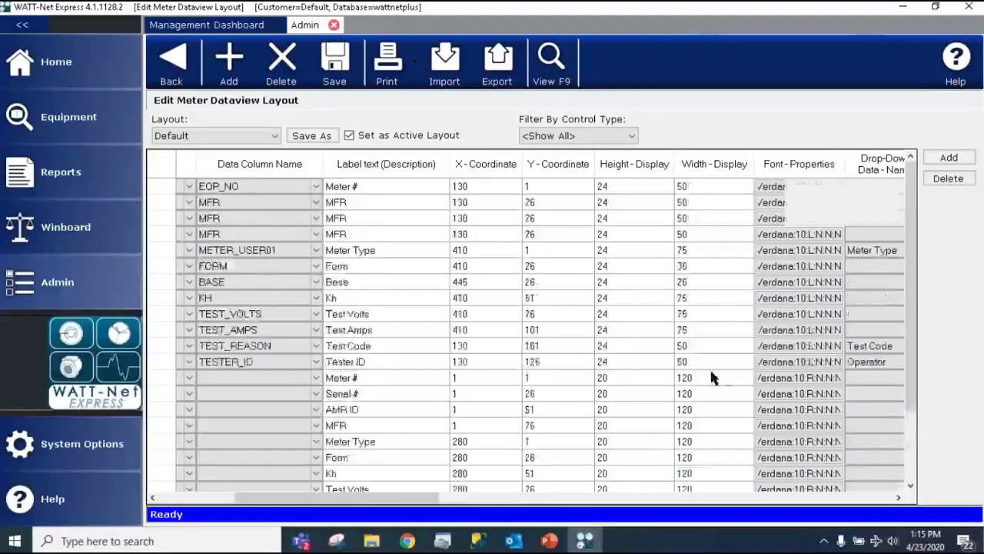
pyautogui.scroll(-2, 715, 377)
pyautogui.write('125')
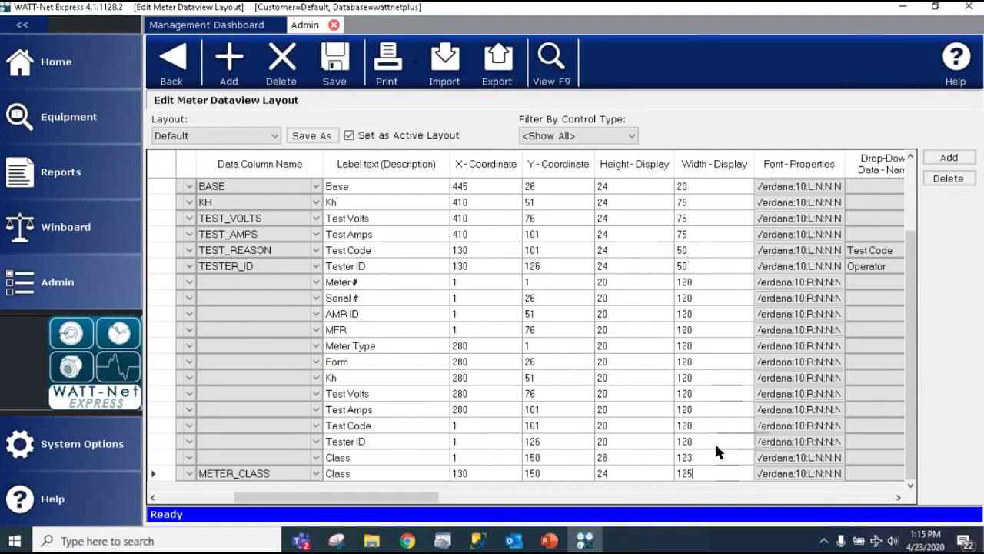
pyautogui.click(701, 458)
pyautogui.write('12')
# Compare the display heights of the layout rows and set the Class label's height to 20 like the other labels
pyautogui.click(614, 470)
pyautogui.scroll(1, 638, 411)
pyautogui.scroll(1, 640, 419)
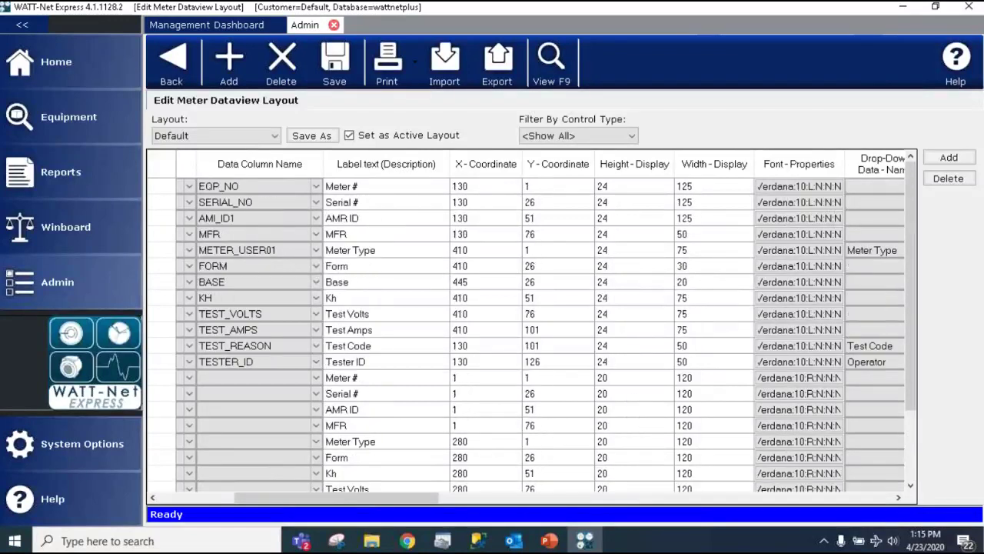
pyautogui.scroll(-2, 640, 419)
pyautogui.scroll(2, 649, 417)
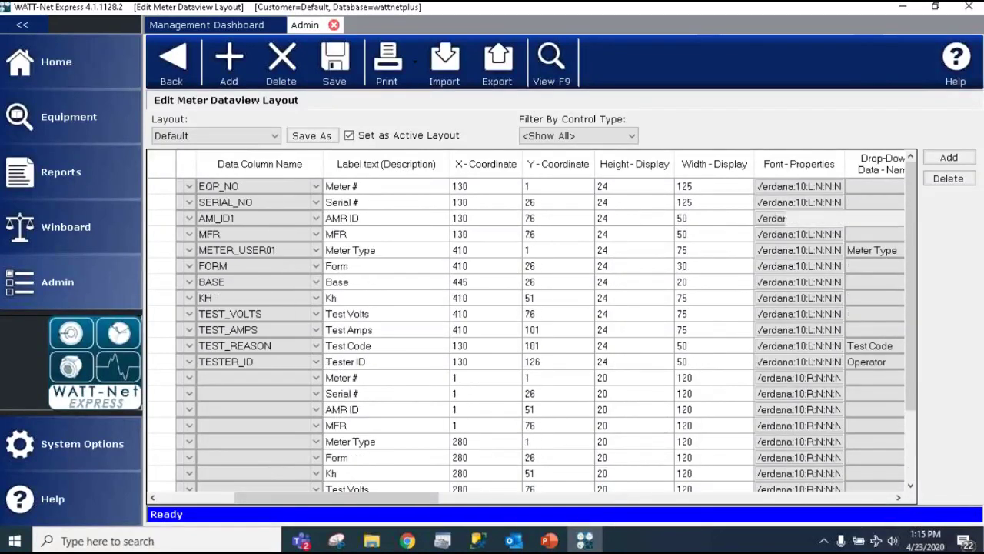
pyautogui.scroll(-2, 648, 408)
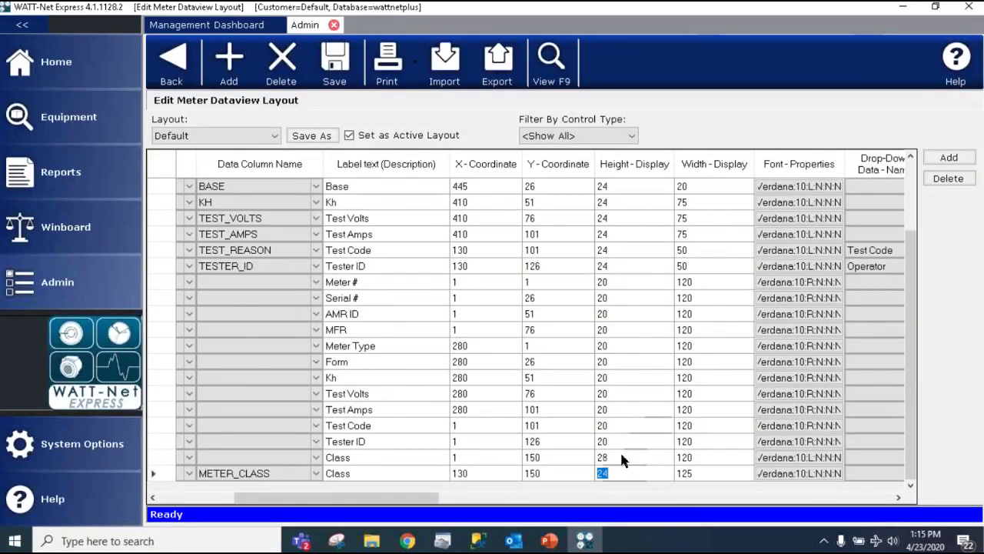
pyautogui.click(625, 456)
pyautogui.write('2')
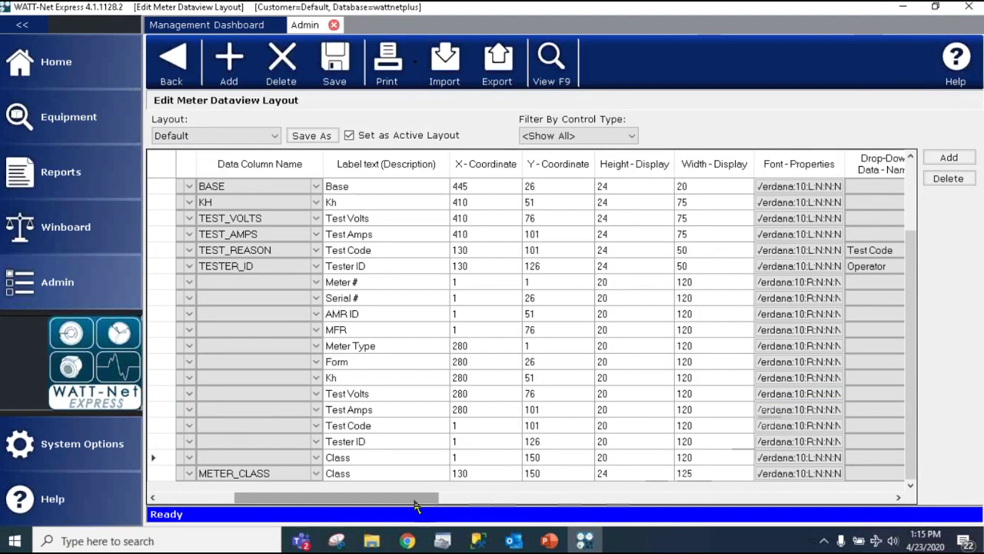
# Set the font alignment of the Class label to Right in its font properties
pyautogui.moveTo(423, 500); pyautogui.dragTo(493, 501)
pyautogui.click(585, 458)
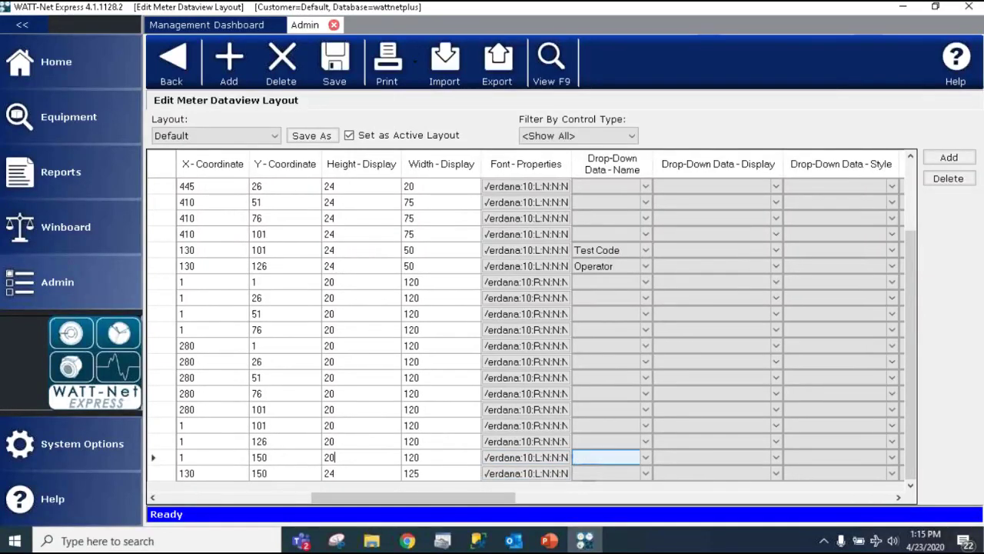
pyautogui.click(538, 458)
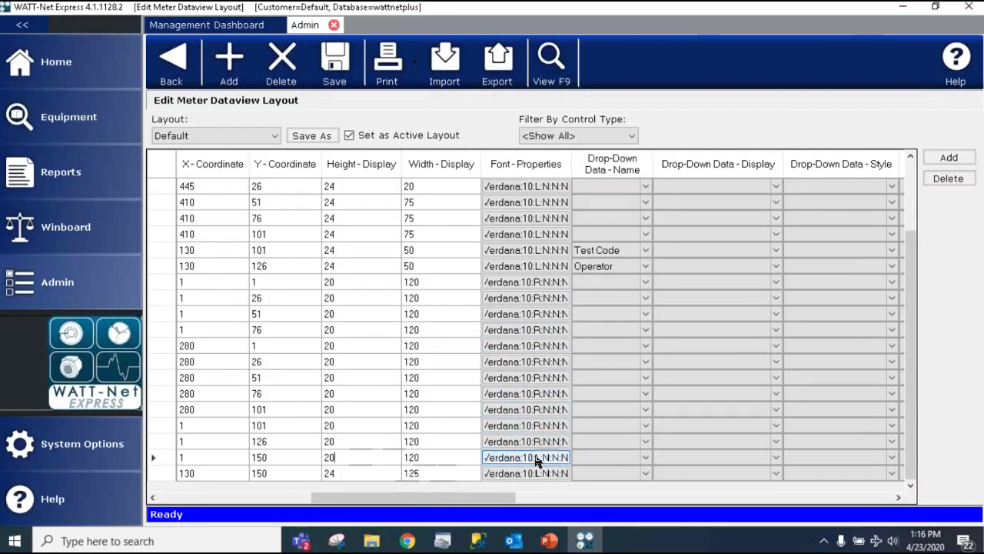
pyautogui.doubleClick(538, 459)
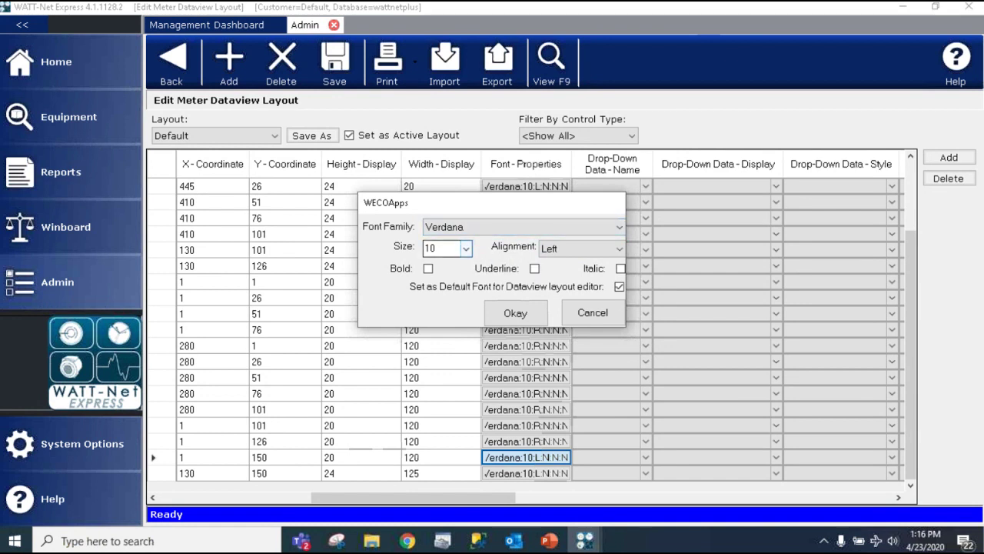
pyautogui.click(619, 250)
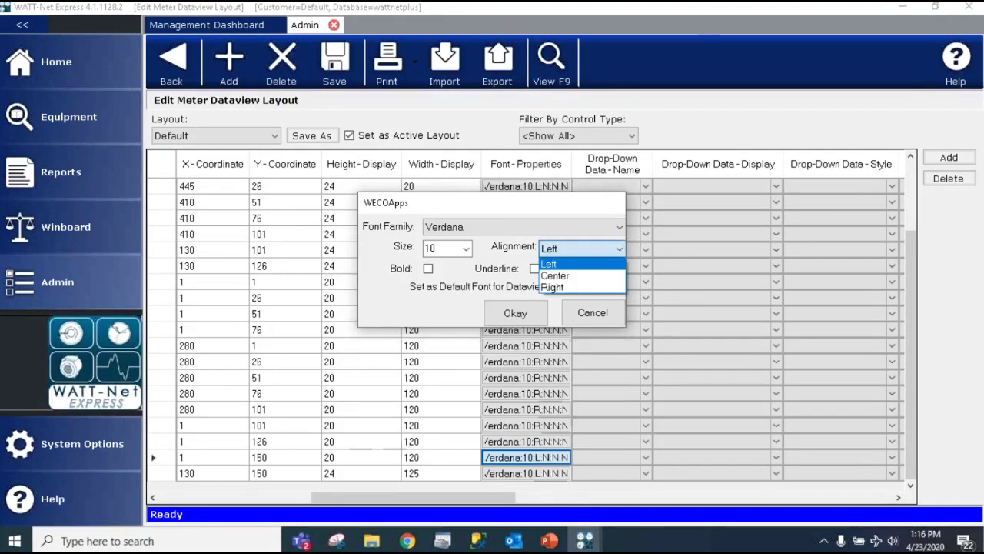
pyautogui.click(575, 287)
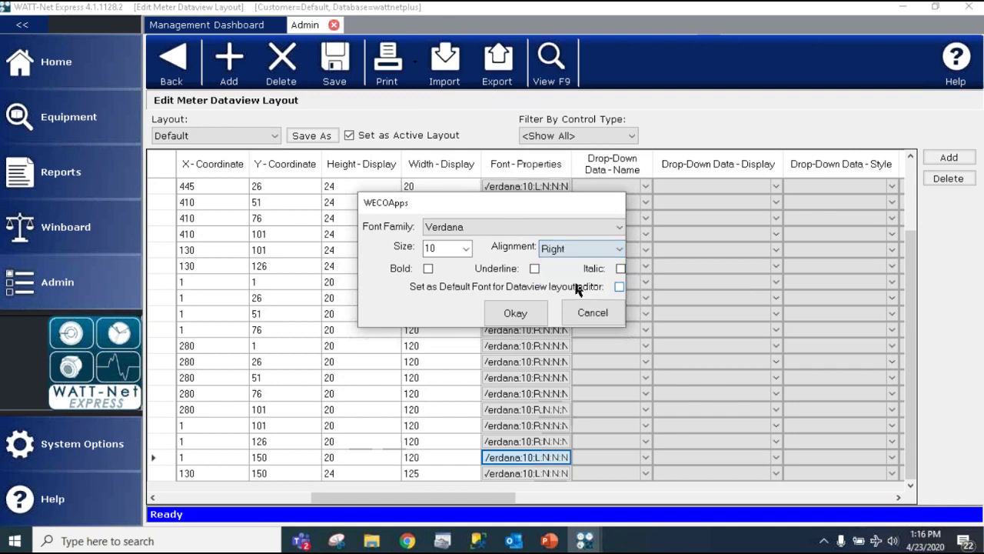
pyautogui.click(514, 315)
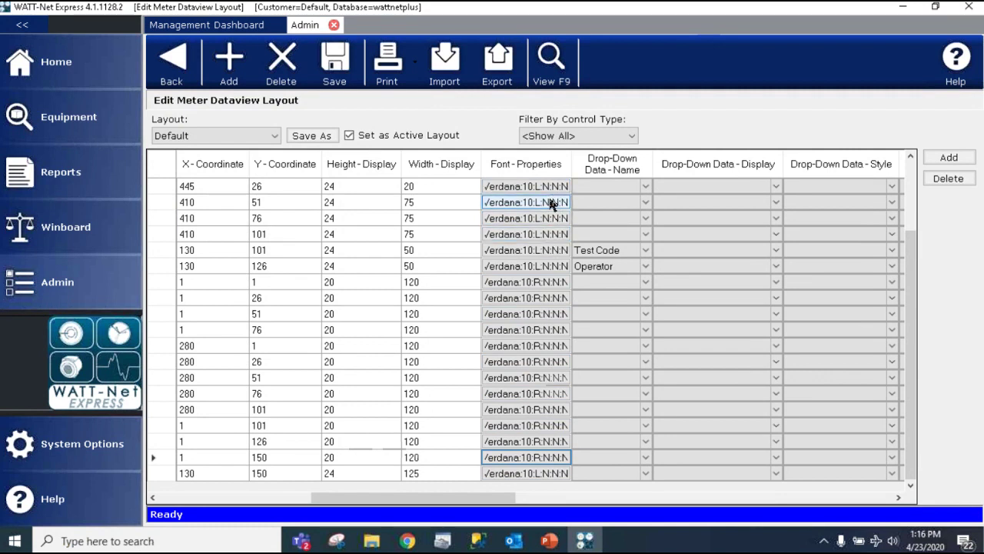
# Check the Class field's font properties without changing them, and go to its drop-down data name
pyautogui.click(531, 472)
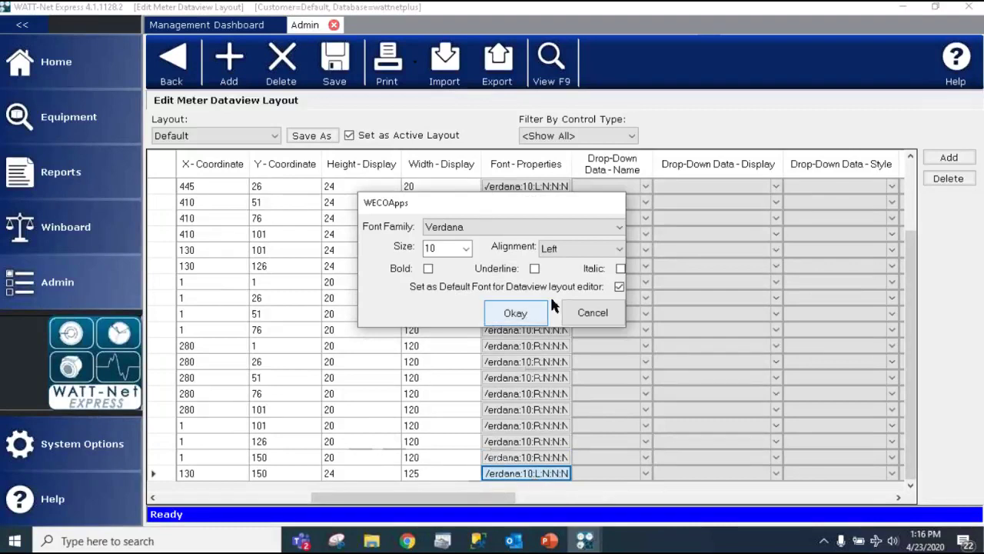
pyautogui.click(593, 312)
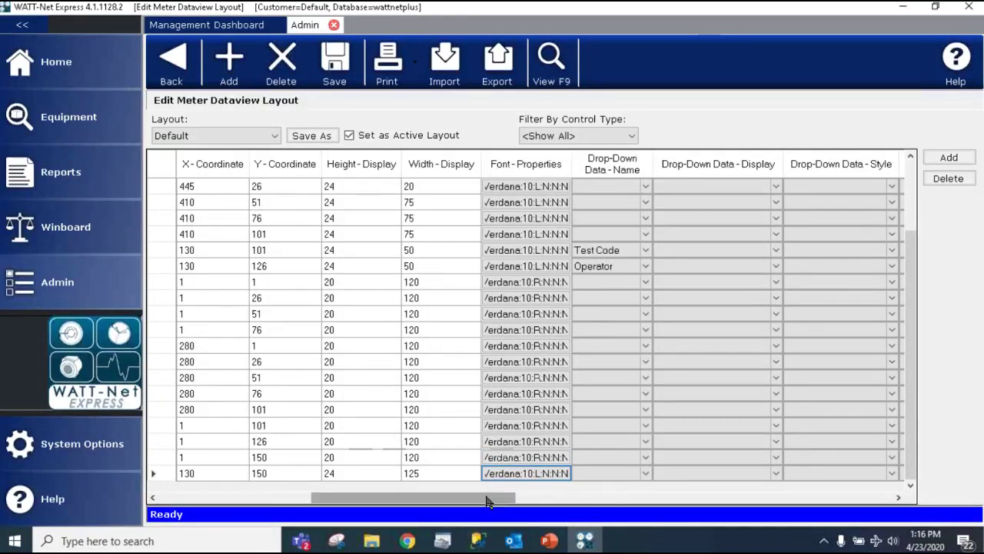
pyautogui.moveTo(488, 500); pyautogui.dragTo(520, 500)
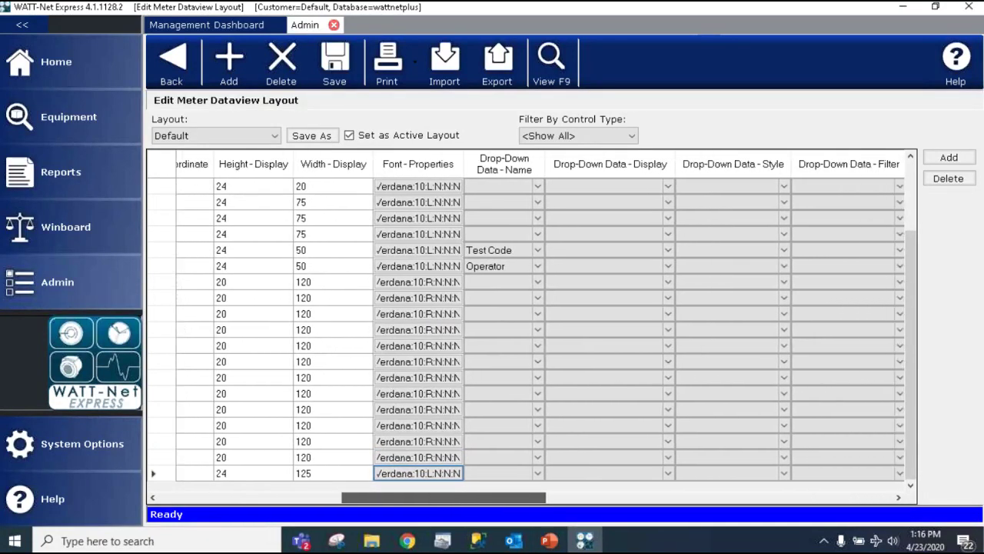
pyautogui.click(480, 473)
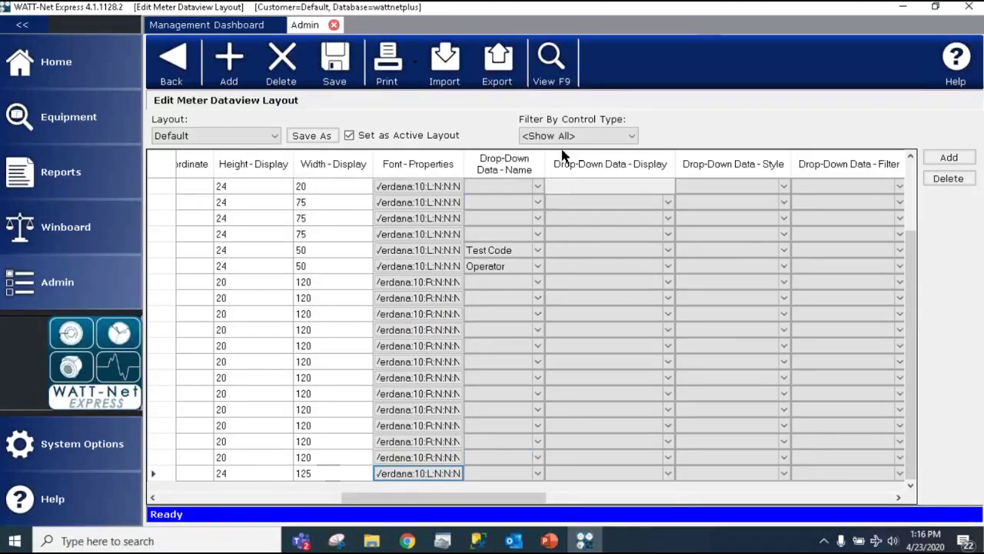
# Preview the meter layout and look at the choices in the MFR field's drop-down list
pyautogui.click(556, 62)
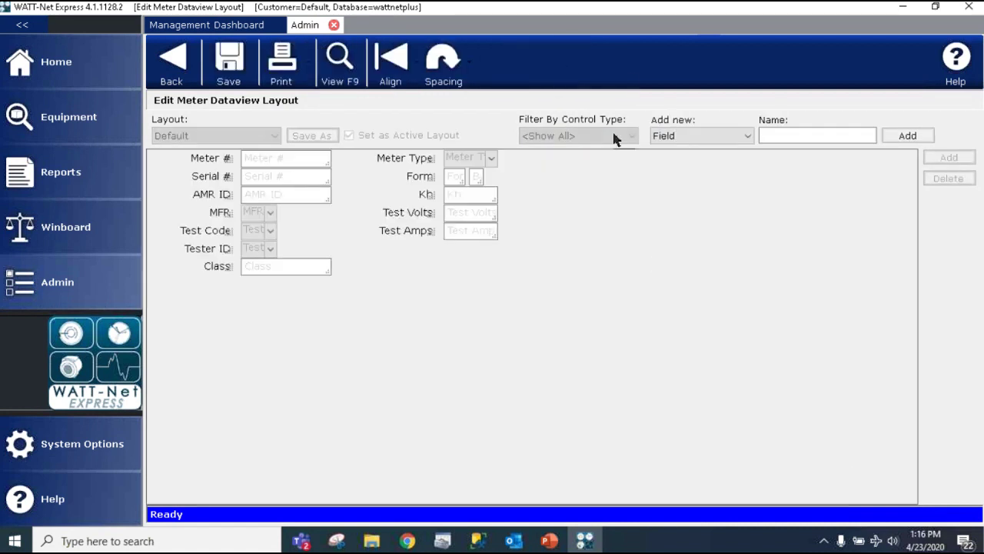
pyautogui.click(270, 212)
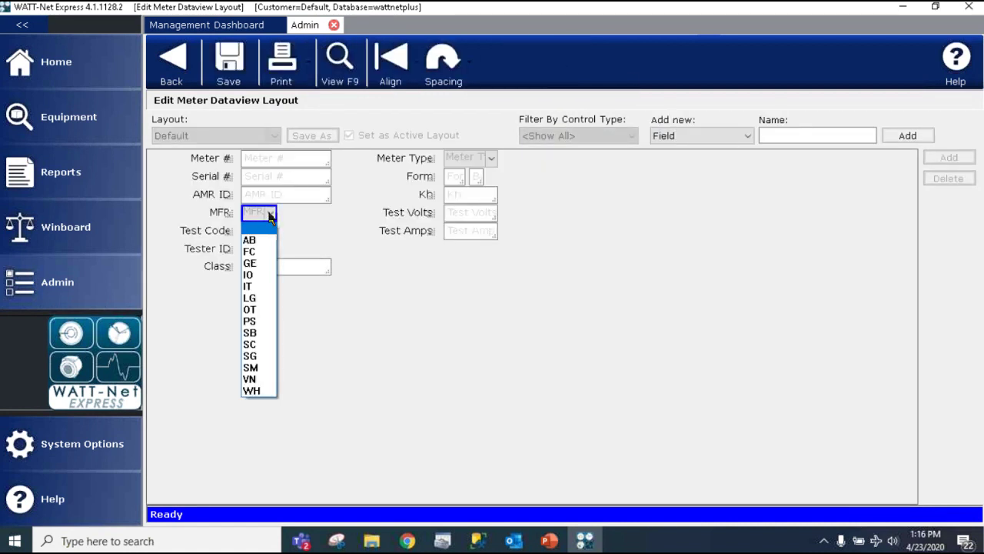
pyautogui.click(270, 213)
pyautogui.click(270, 213)
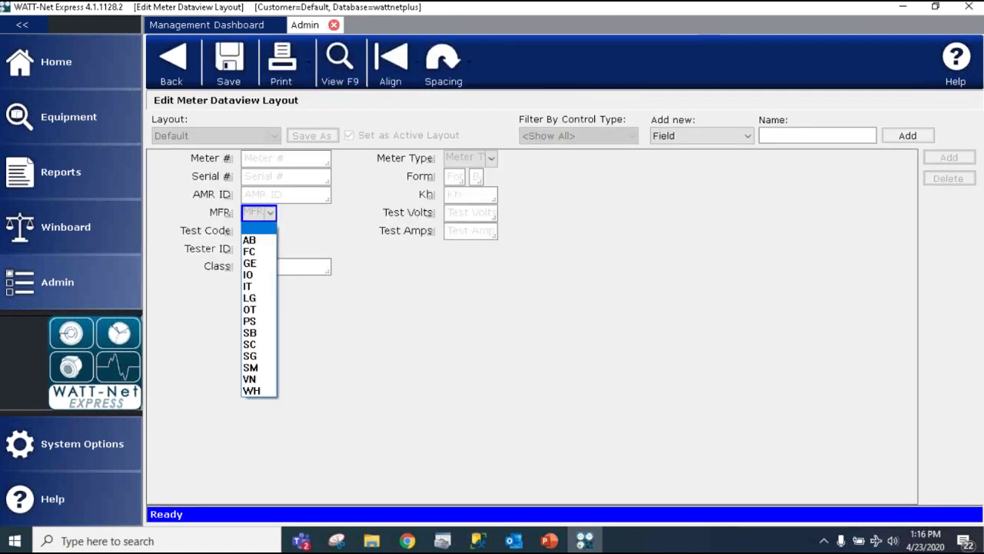
pyautogui.click(271, 214)
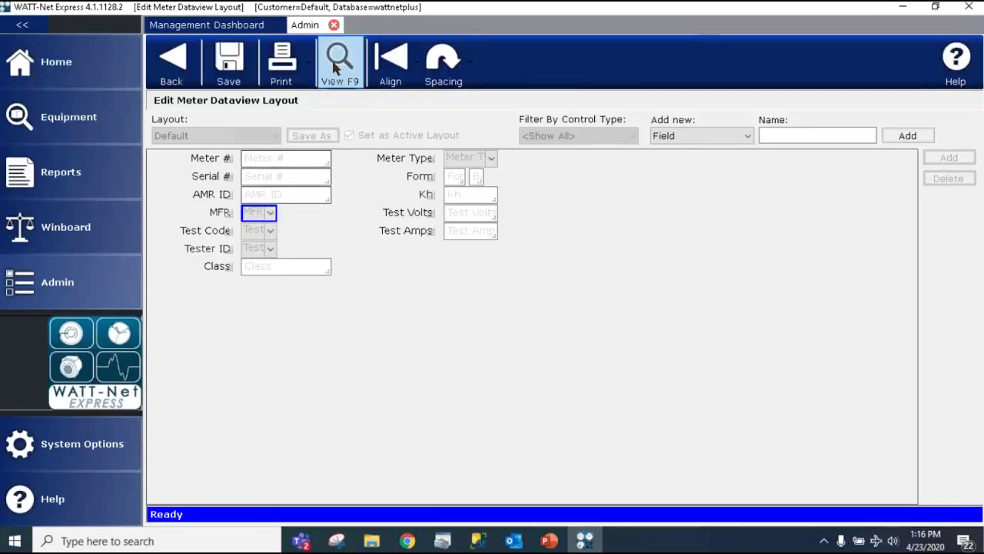
# Return to the layout grid, open the Class field's drop-down data name choices, and save the layout
pyautogui.click(339, 73)
pyautogui.click(518, 472)
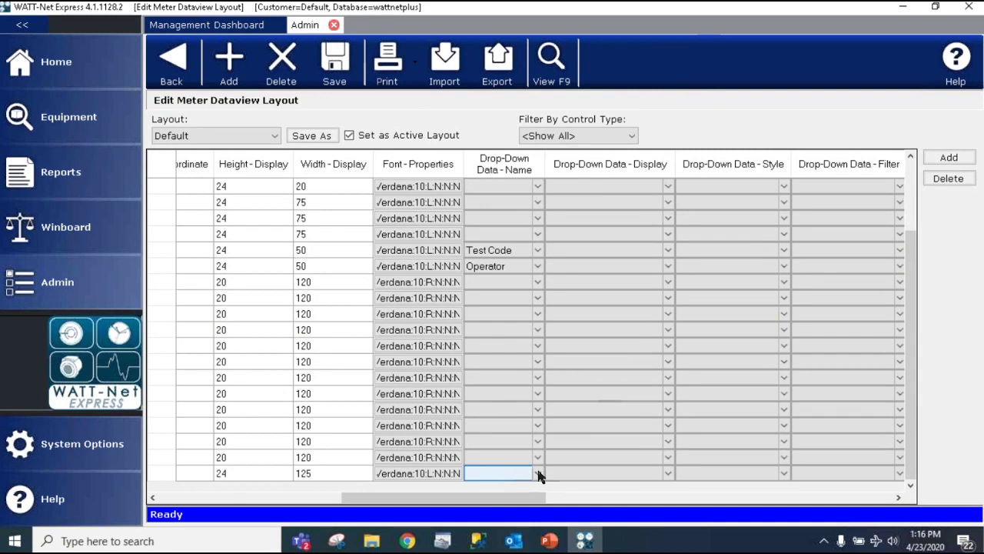
pyautogui.click(539, 474)
pyautogui.click(542, 476)
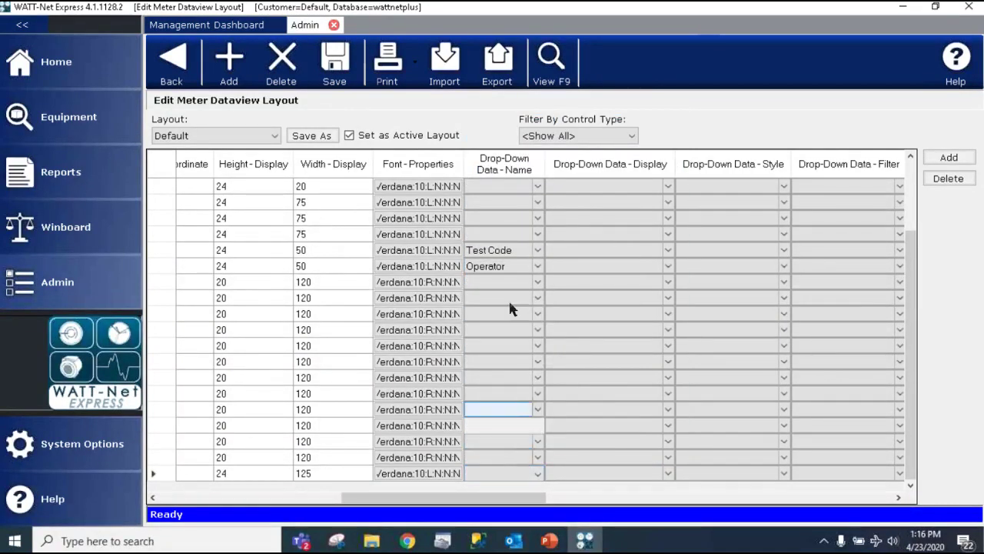
pyautogui.click(342, 62)
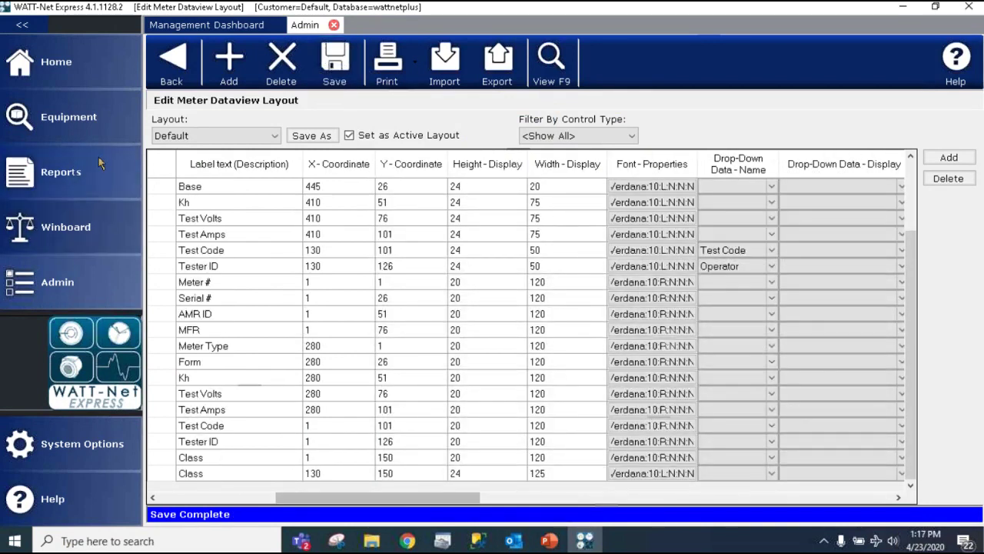
# Leave the layout editor and open Edit Drop-Down Data from the validation settings
pyautogui.click(170, 60)
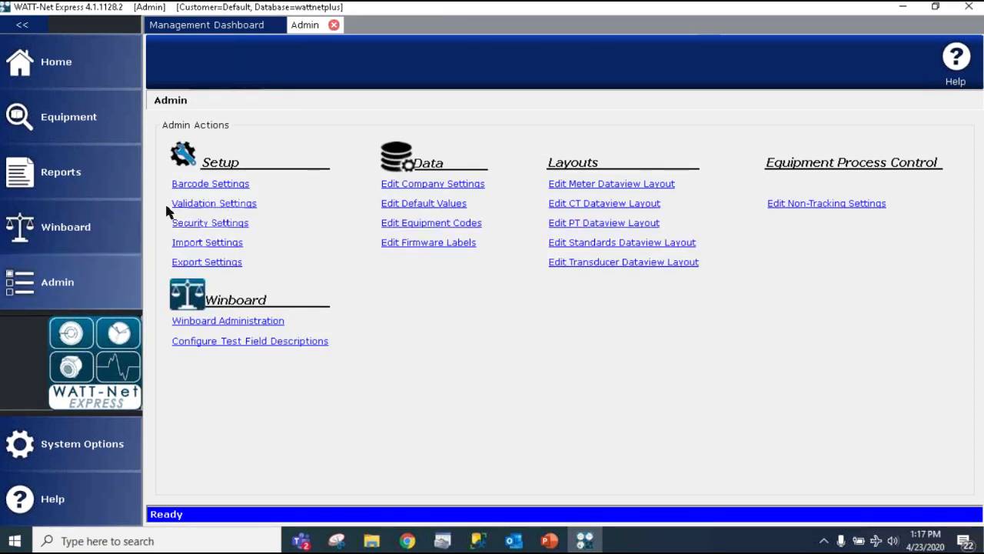
pyautogui.click(219, 206)
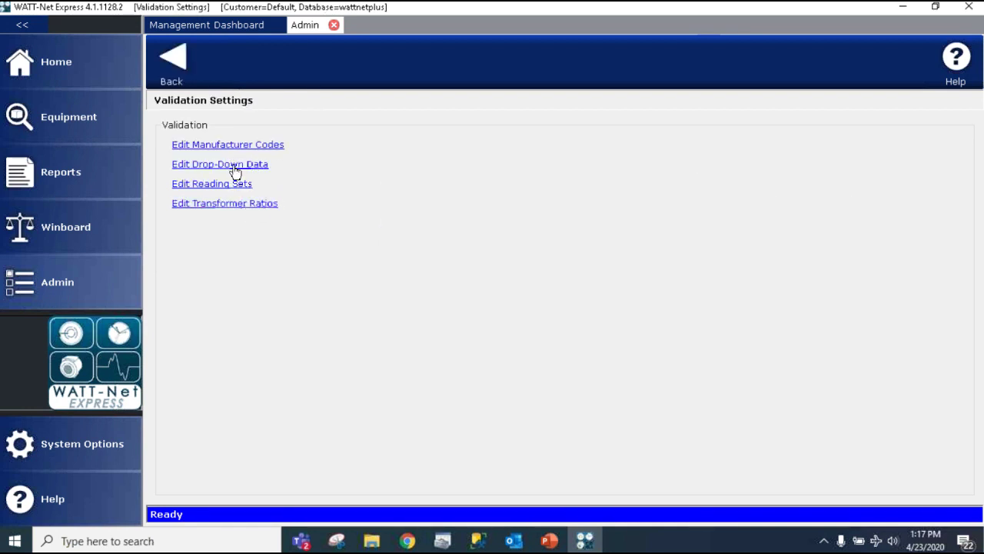
pyautogui.click(235, 169)
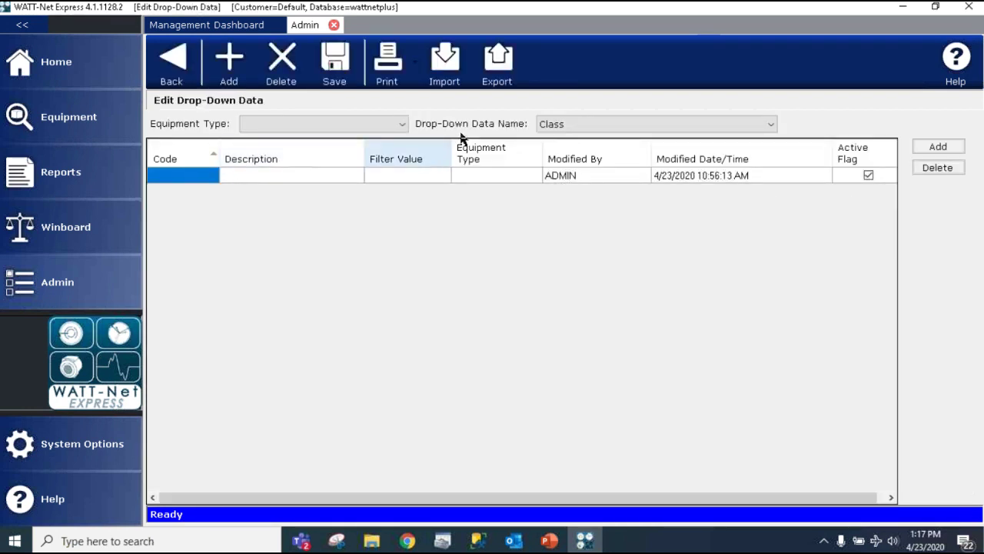
# List the Class drop-down data with the equipment type set to <-NO FILTER->
pyautogui.click(404, 125)
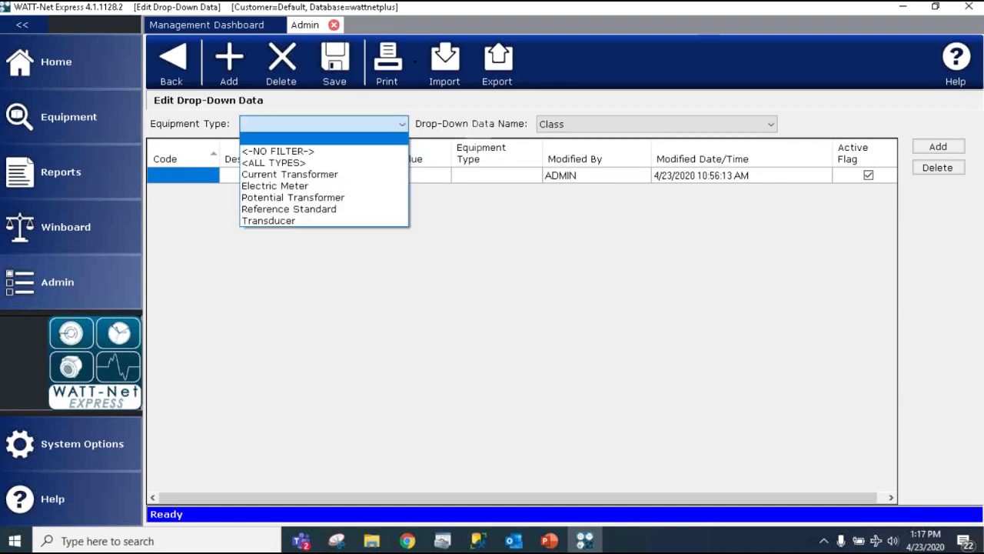
pyautogui.click(346, 152)
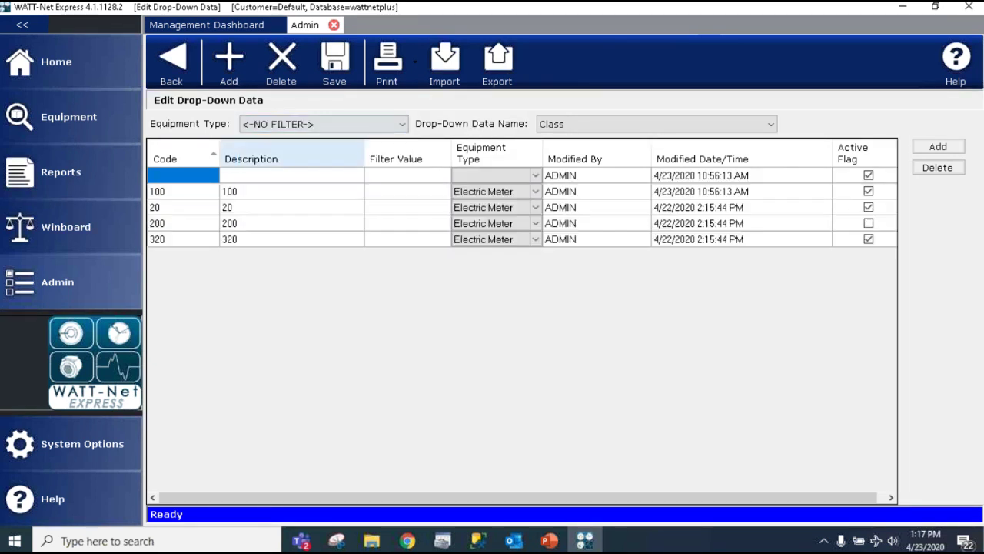
pyautogui.click(644, 124)
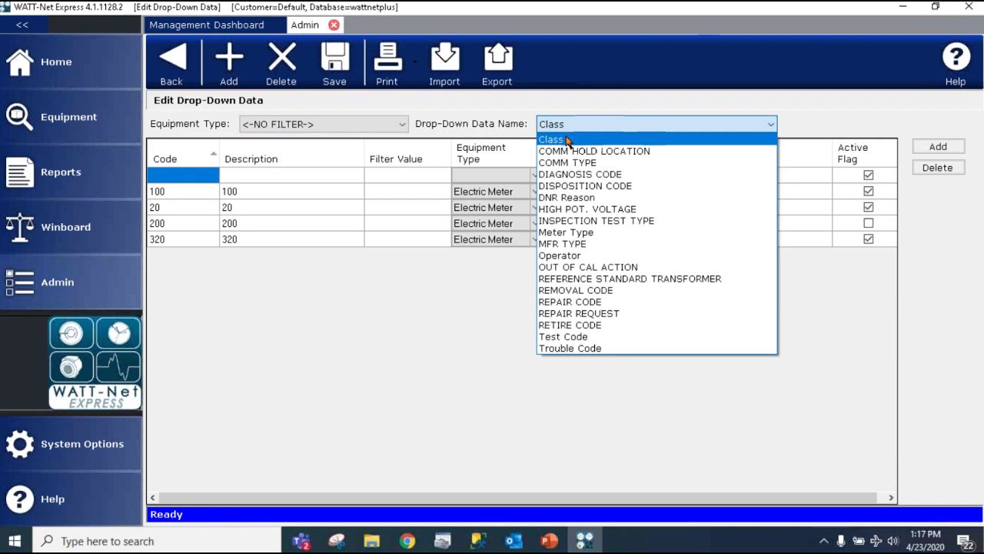
pyautogui.click(605, 142)
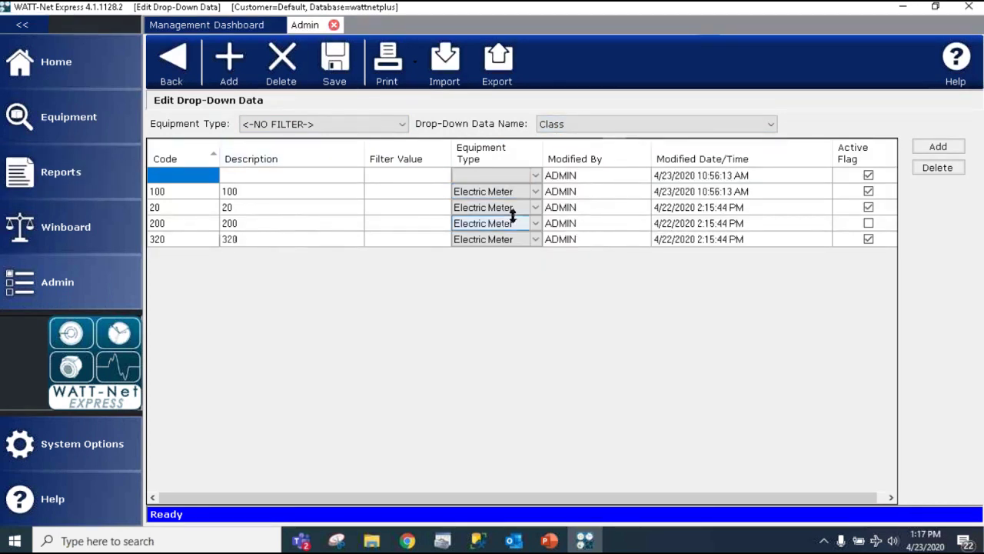
# Add a Class drop-down entry with code and description 130 and equipment type Electric Meter, and save it
pyautogui.click(938, 148)
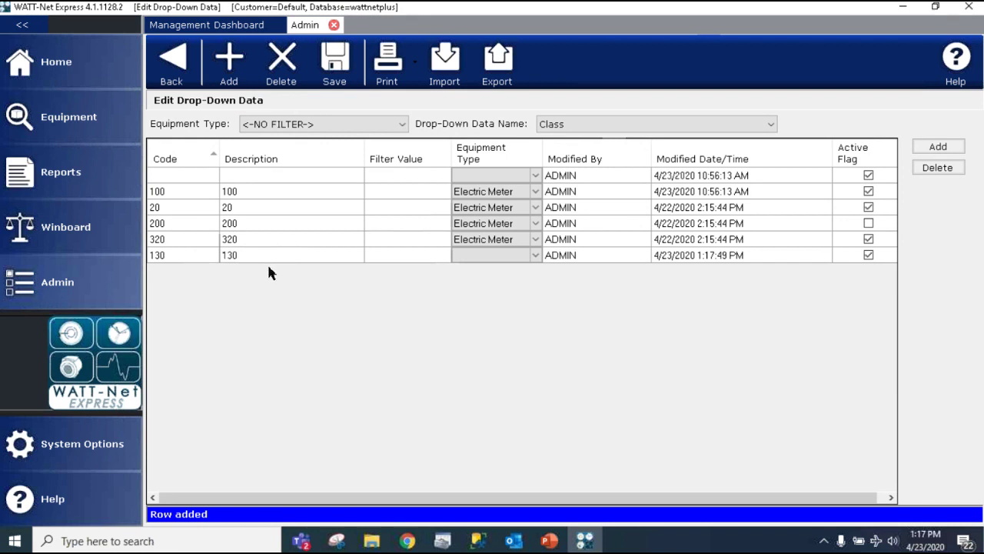
pyautogui.moveTo(262, 253); pyautogui.dragTo(221, 255)
pyautogui.click(528, 257)
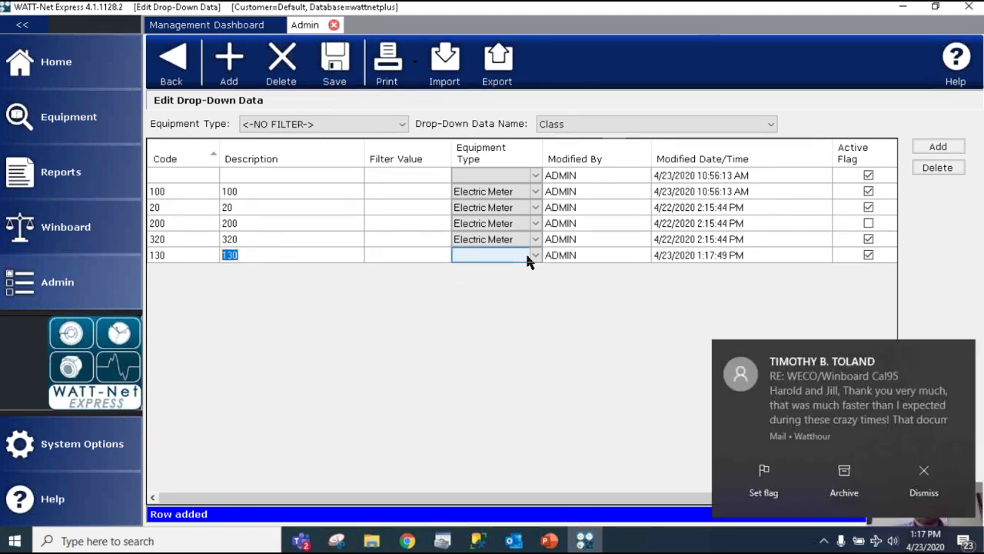
pyautogui.click(911, 450)
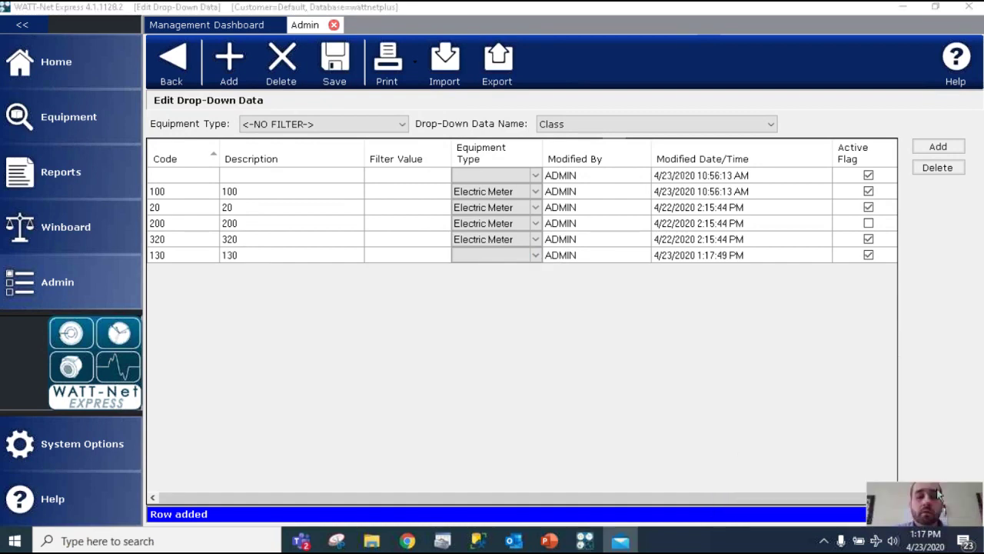
pyautogui.click(970, 10)
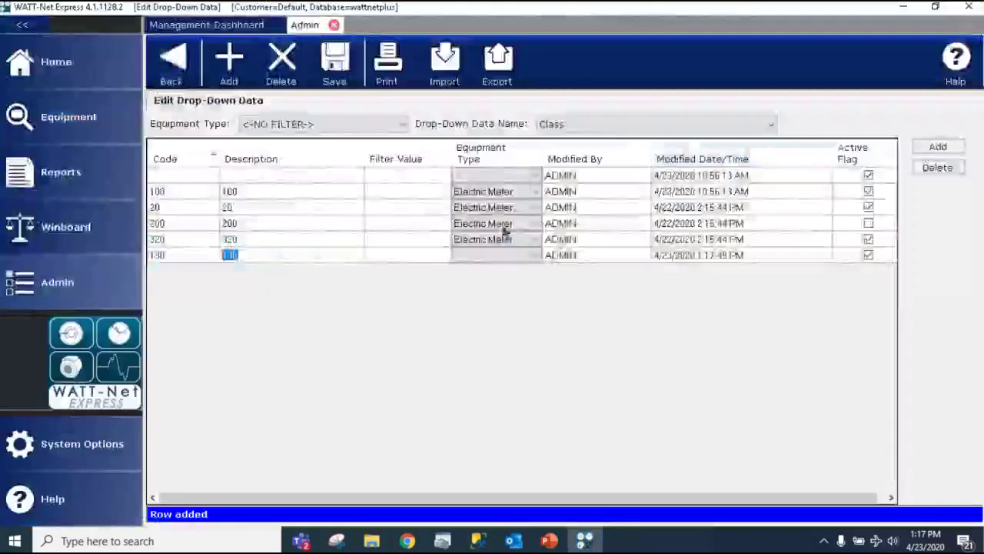
pyautogui.click(536, 256)
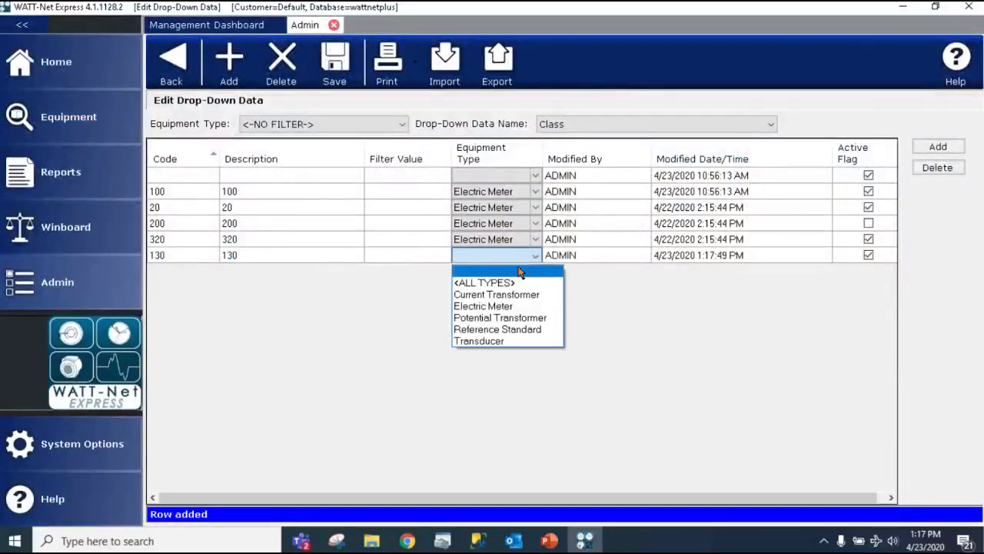
pyautogui.click(485, 306)
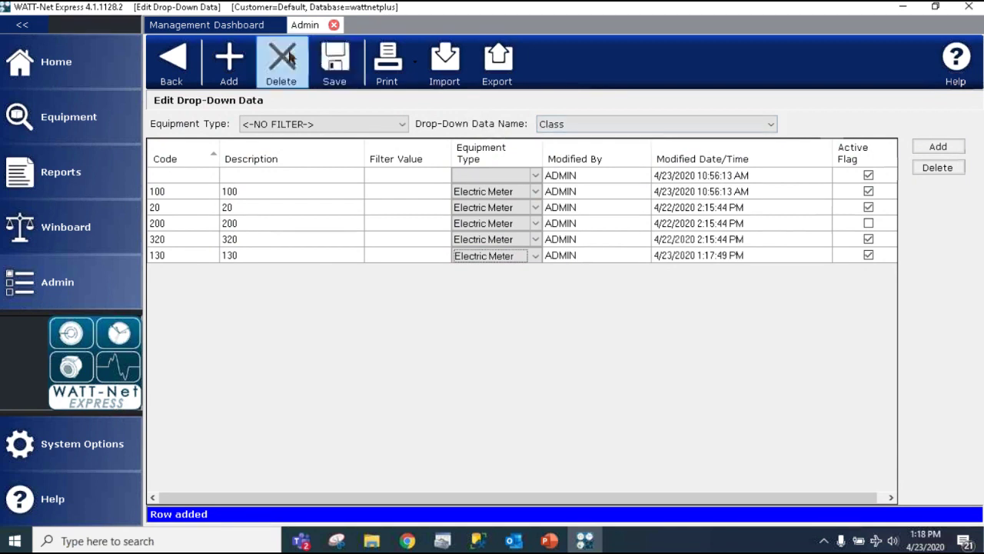
pyautogui.click(336, 63)
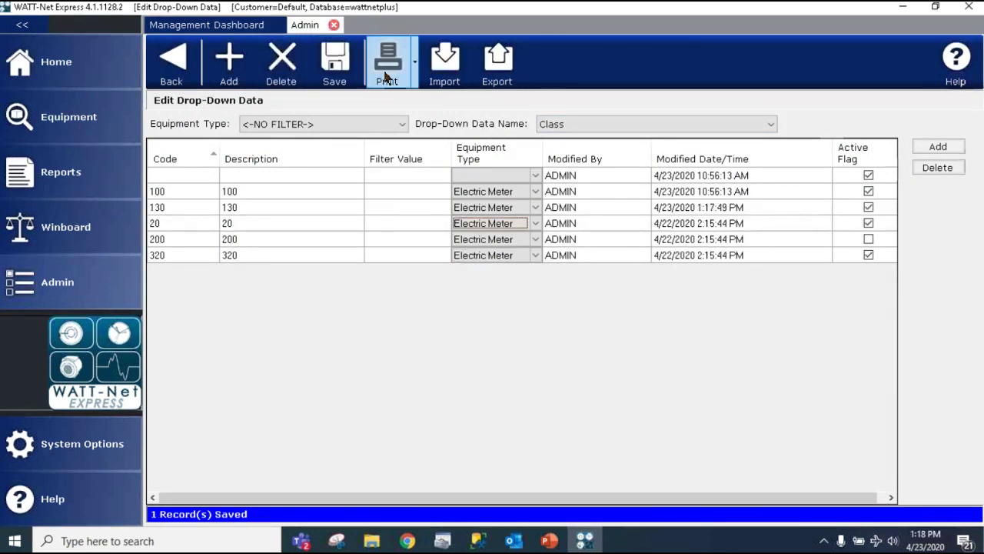
# Leave the drop-down data and validation settings and open Edit Meter Dataview Layout
pyautogui.click(177, 57)
pyautogui.click(178, 56)
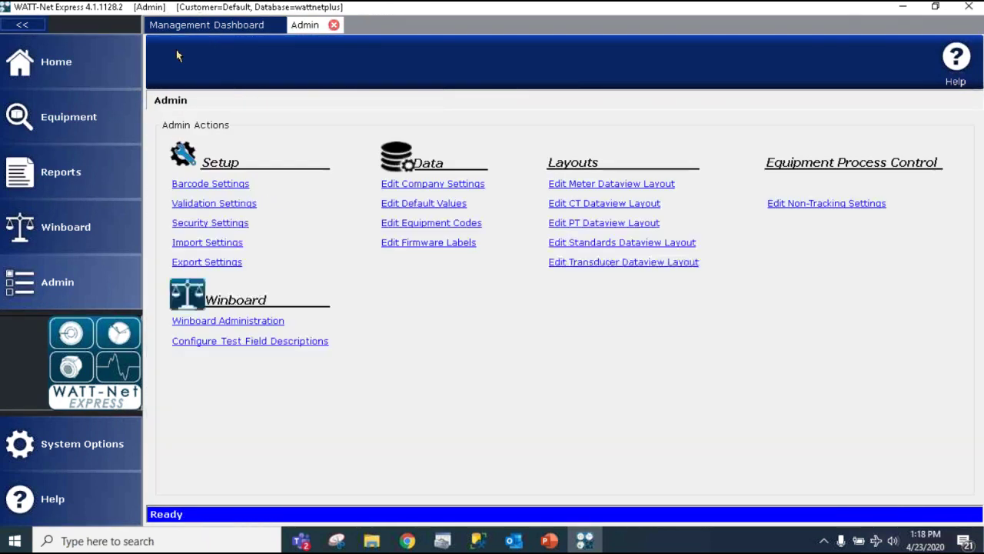
pyautogui.click(612, 183)
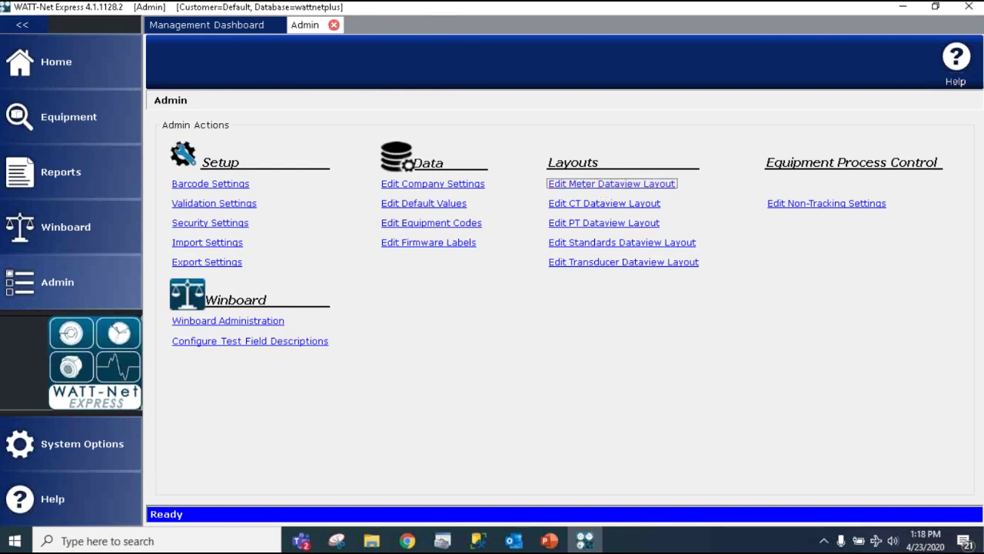
# Set the drop-down data name of the METER_CLASS data column in row 25 to Class
pyautogui.scroll(-2, 619, 385)
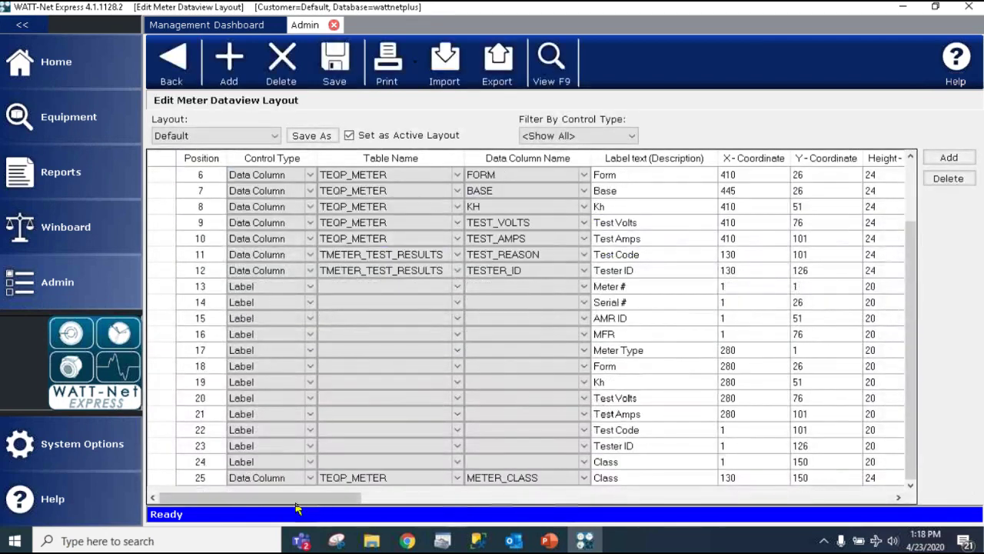
pyautogui.moveTo(316, 503); pyautogui.dragTo(513, 500)
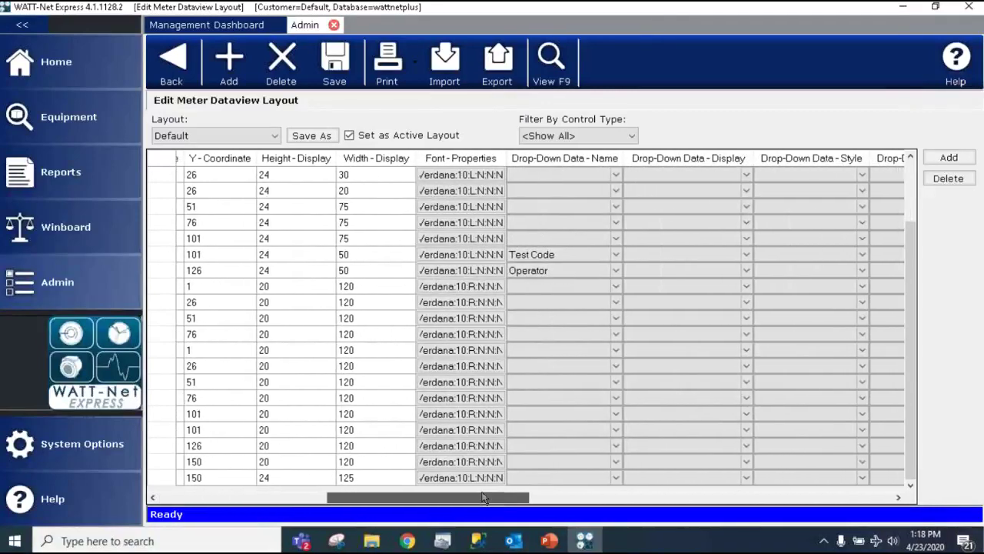
pyautogui.click(592, 477)
pyautogui.click(617, 478)
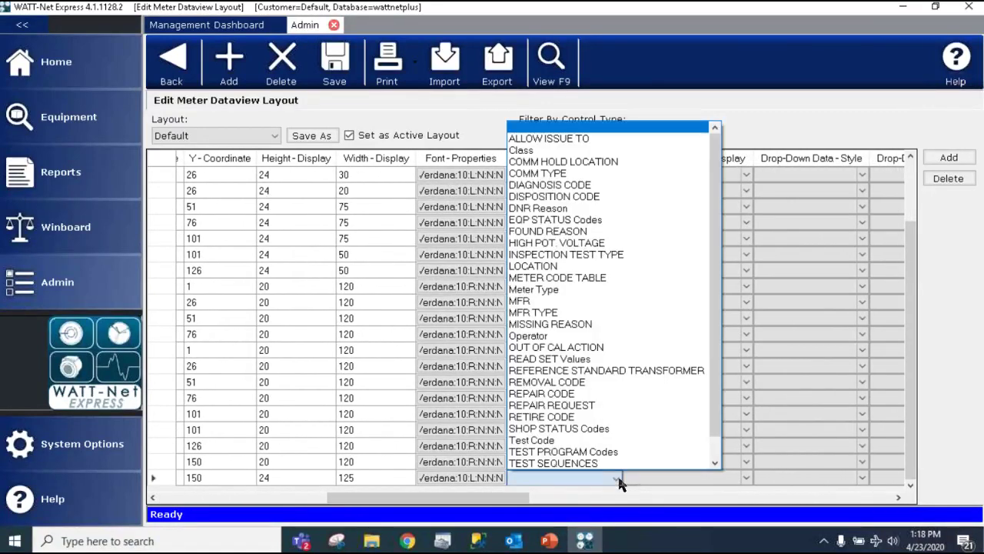
pyautogui.click(548, 151)
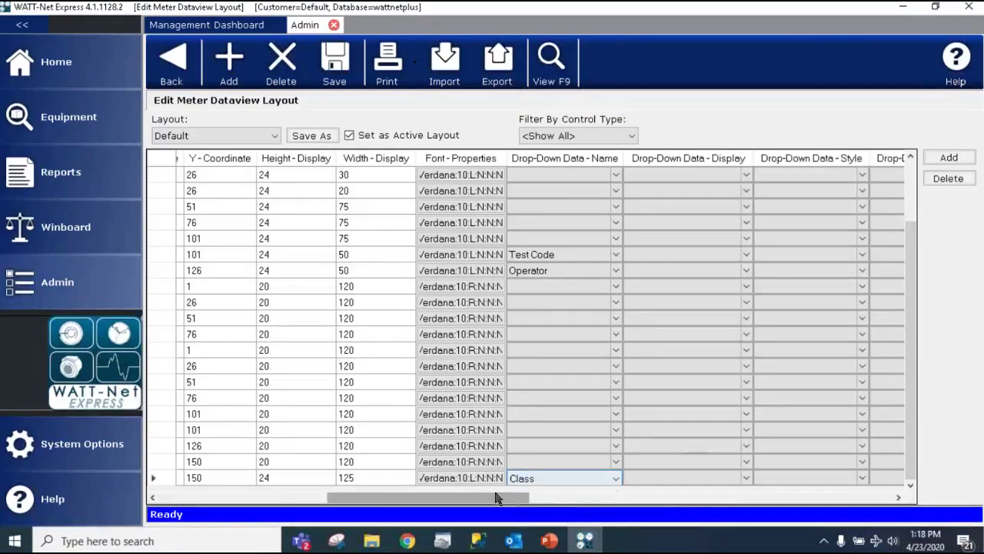
pyautogui.moveTo(512, 499); pyautogui.dragTo(544, 500)
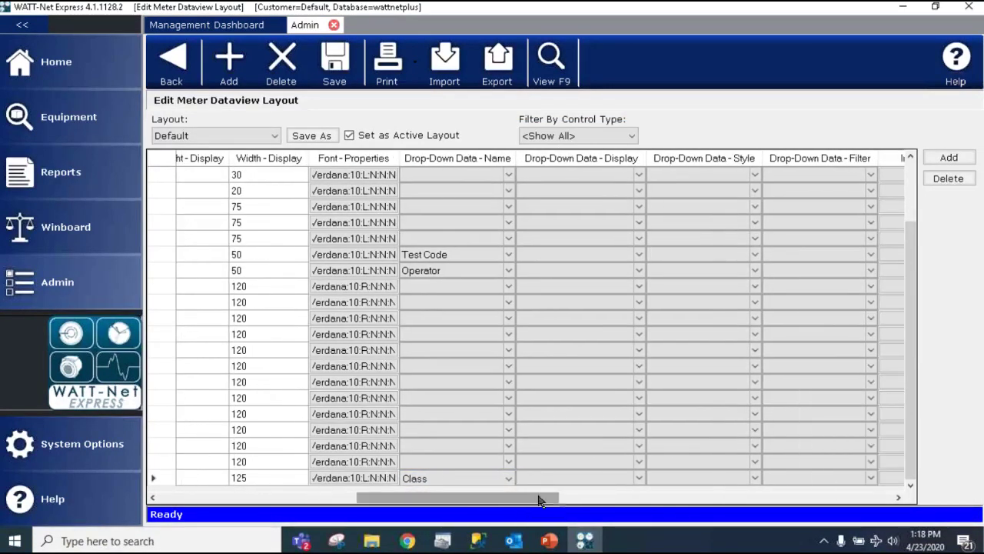
pyautogui.click(509, 478)
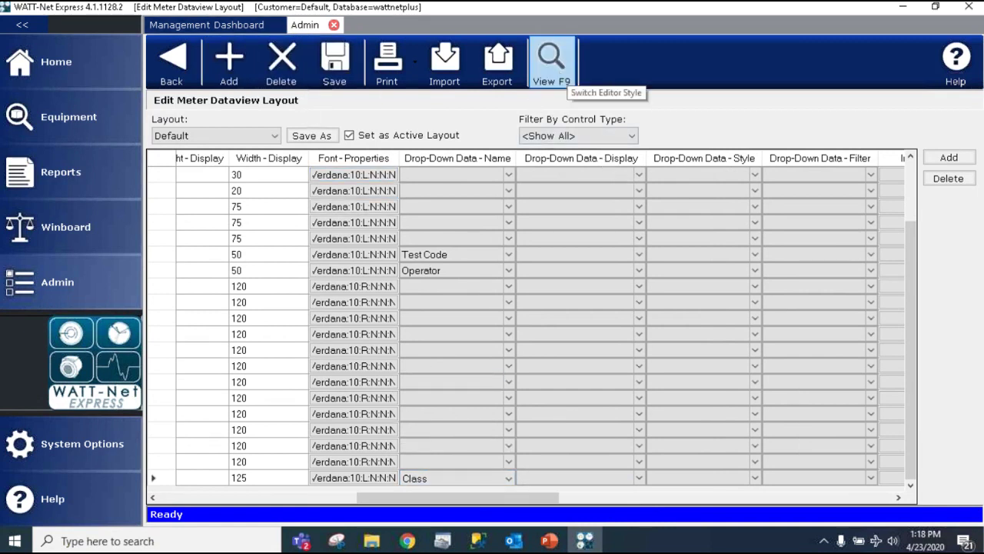
# Preview the meter layout and look at the choices in the Class field's drop-down list
pyautogui.click(551, 62)
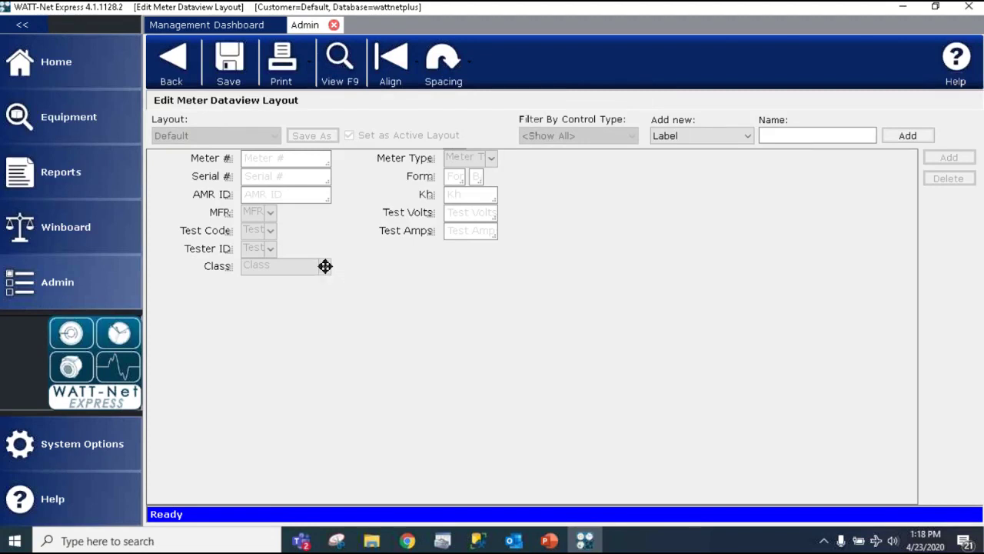
pyautogui.click(325, 266)
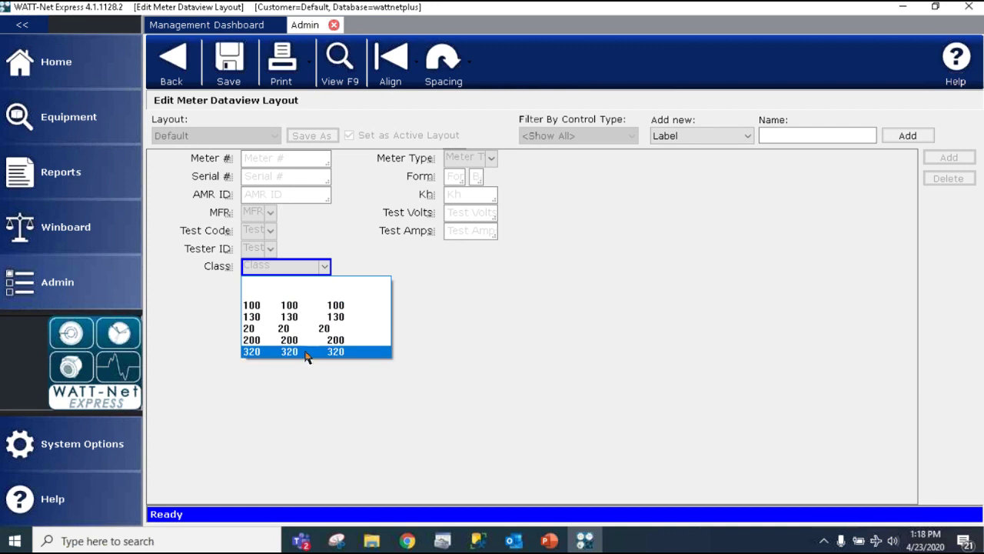
pyautogui.click(325, 266)
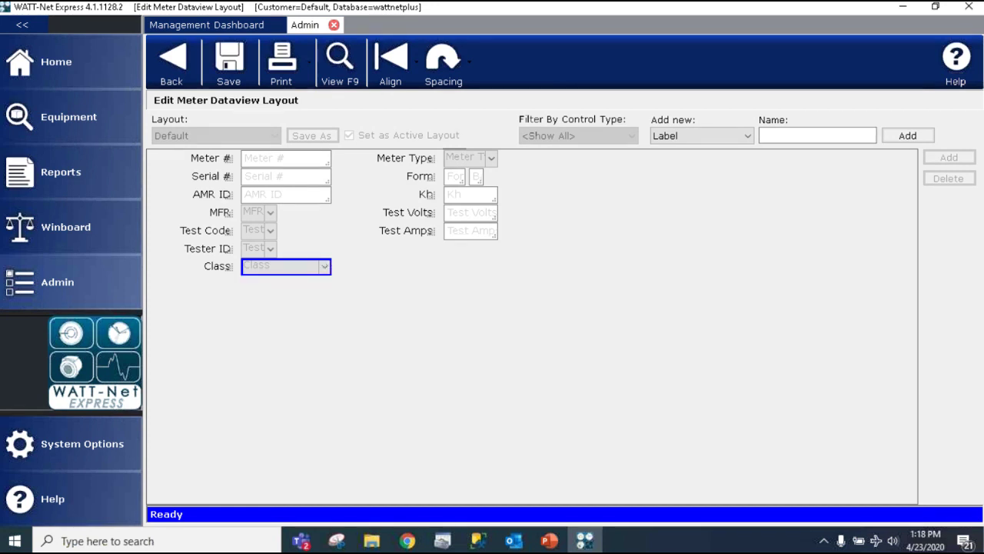
# Return to the layout grid and set the Class field's drop-down data display to Display Code Value
pyautogui.click(338, 57)
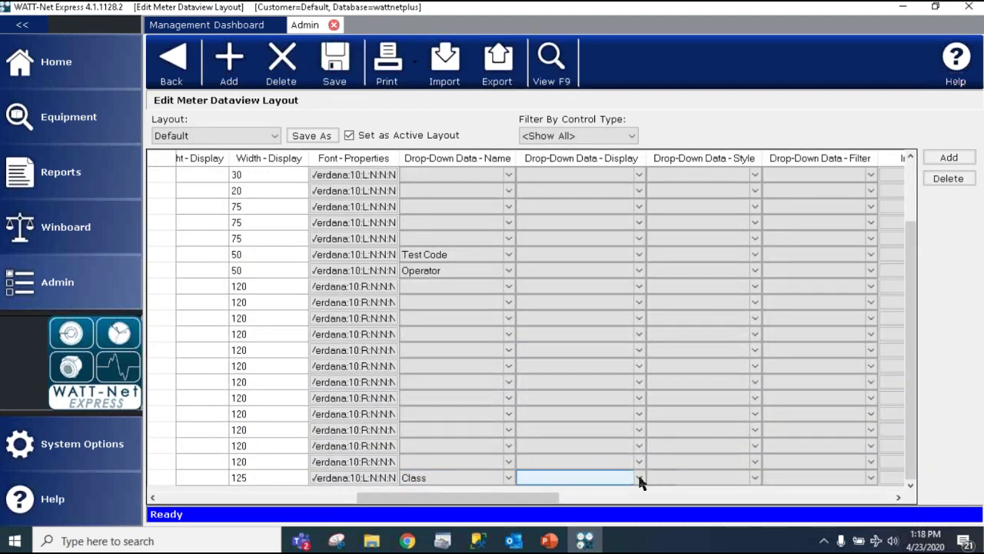
pyautogui.click(639, 478)
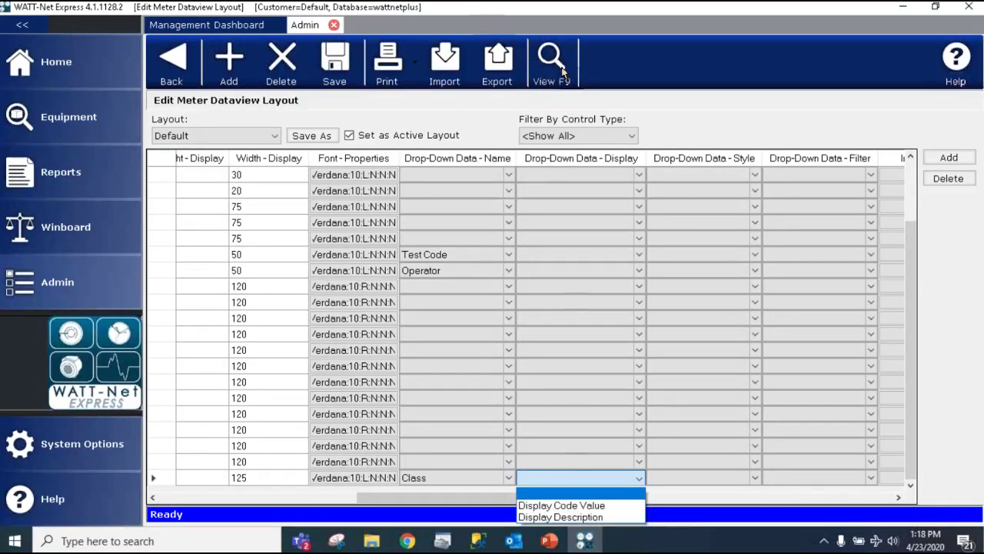
pyautogui.click(595, 506)
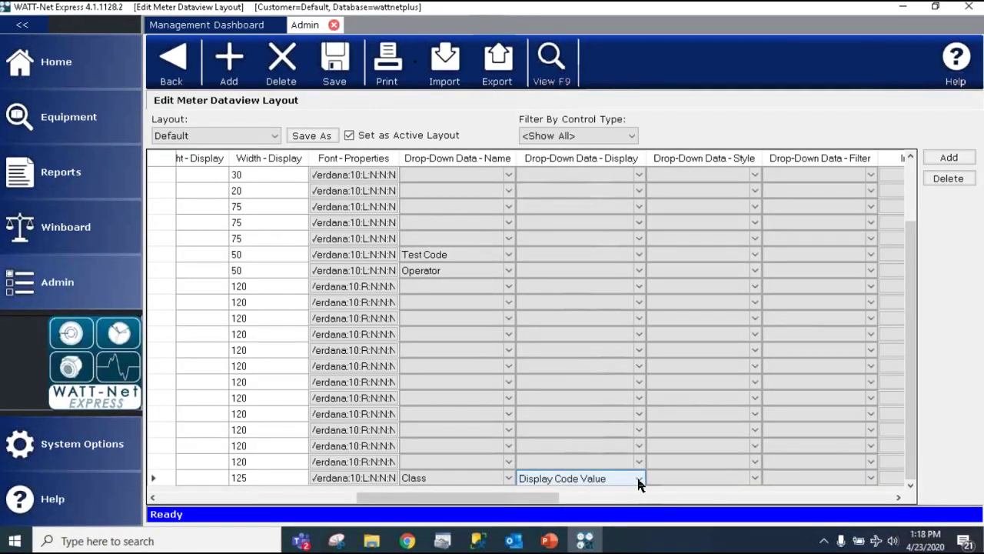
pyautogui.click(641, 479)
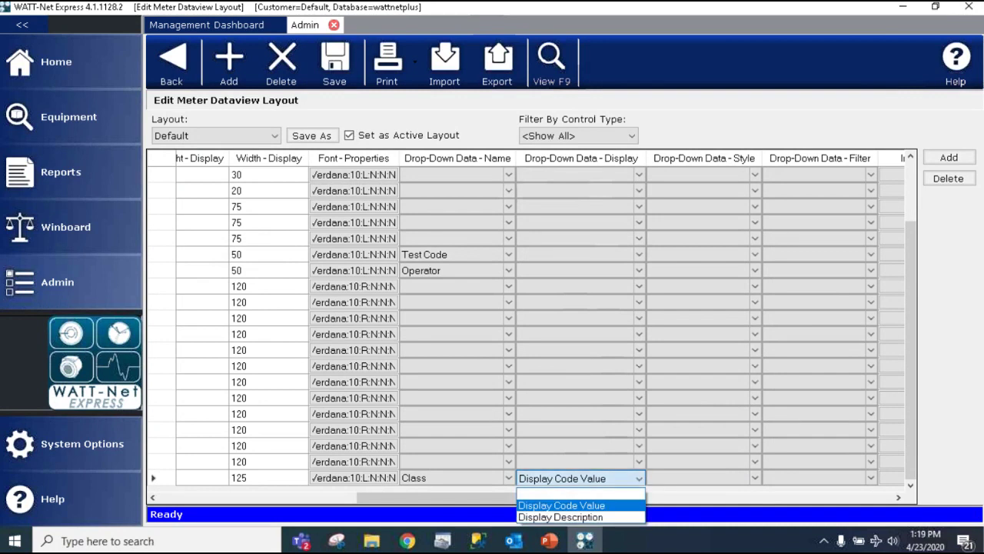
pyautogui.click(572, 511)
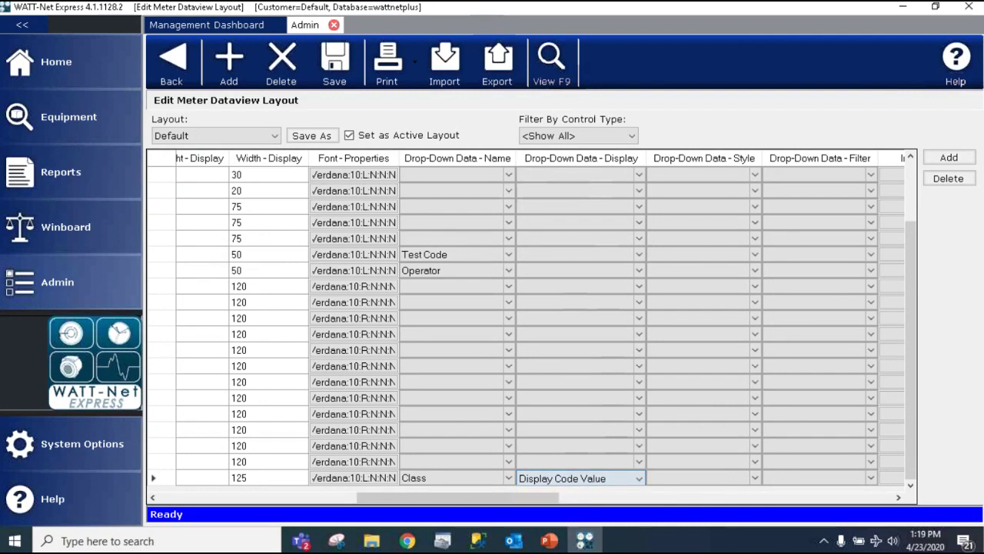
# Preview the layout again and check how the Class list looks with the code value display option
pyautogui.click(557, 63)
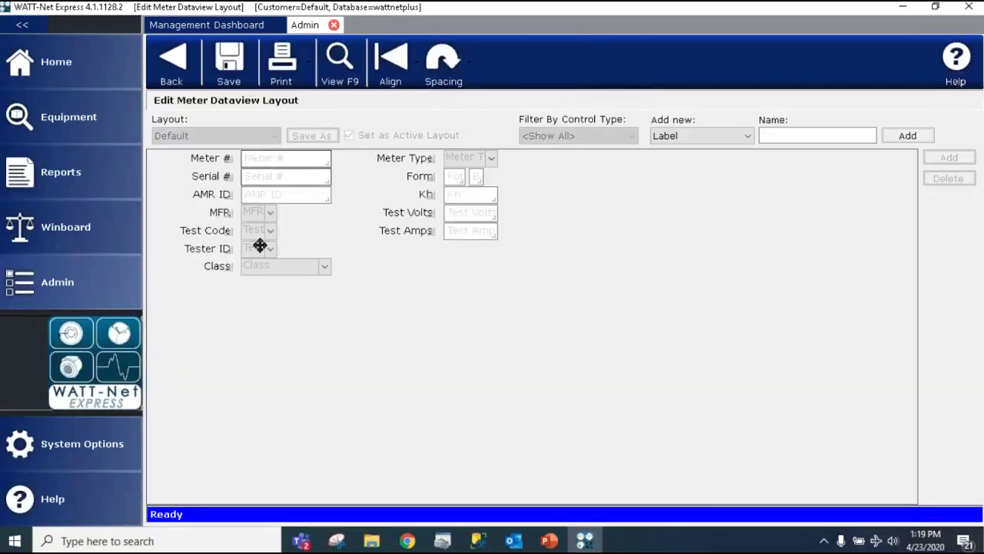
pyautogui.click(328, 270)
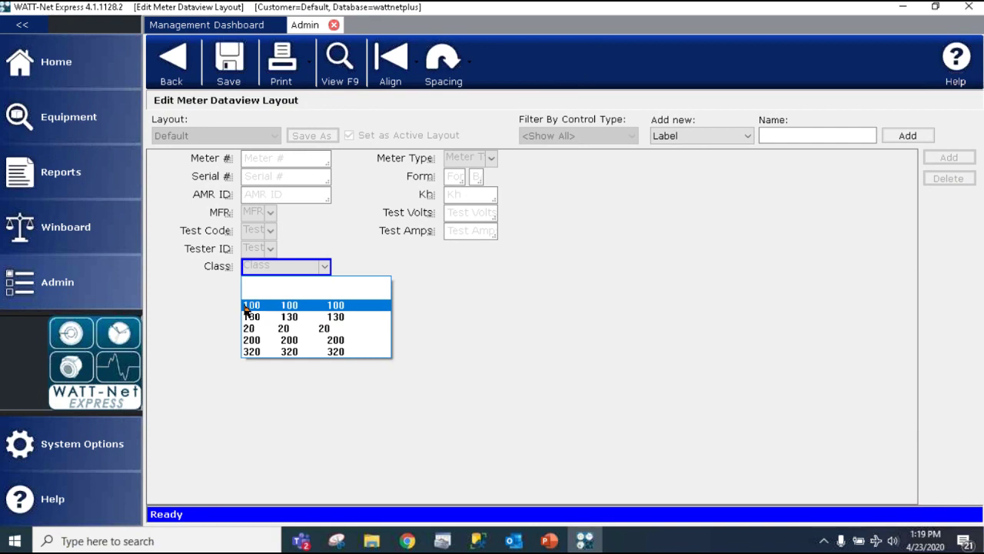
pyautogui.click(328, 268)
# Return to the layout grid and reset the Class field's drop-down data display to blank
pyautogui.click(339, 67)
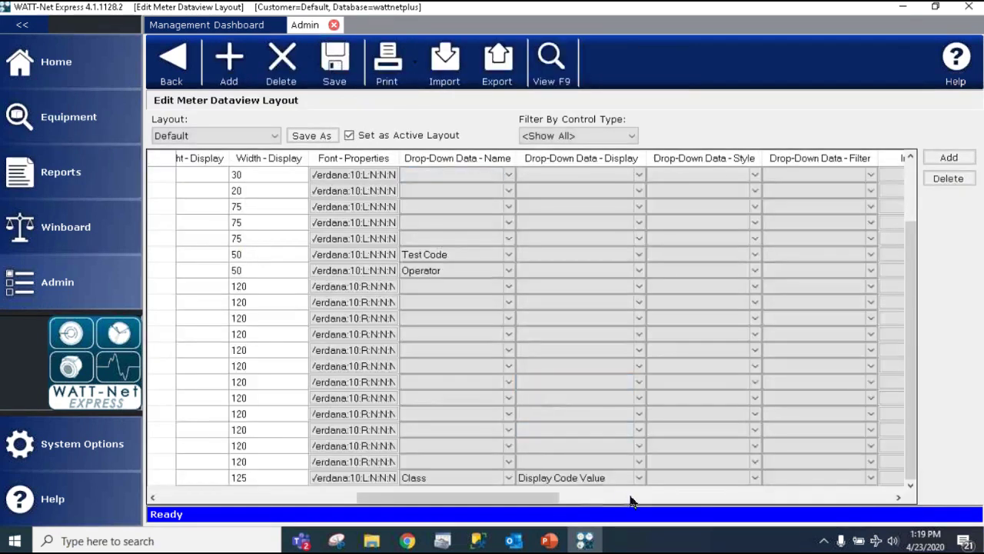
pyautogui.click(637, 472)
pyautogui.click(637, 472)
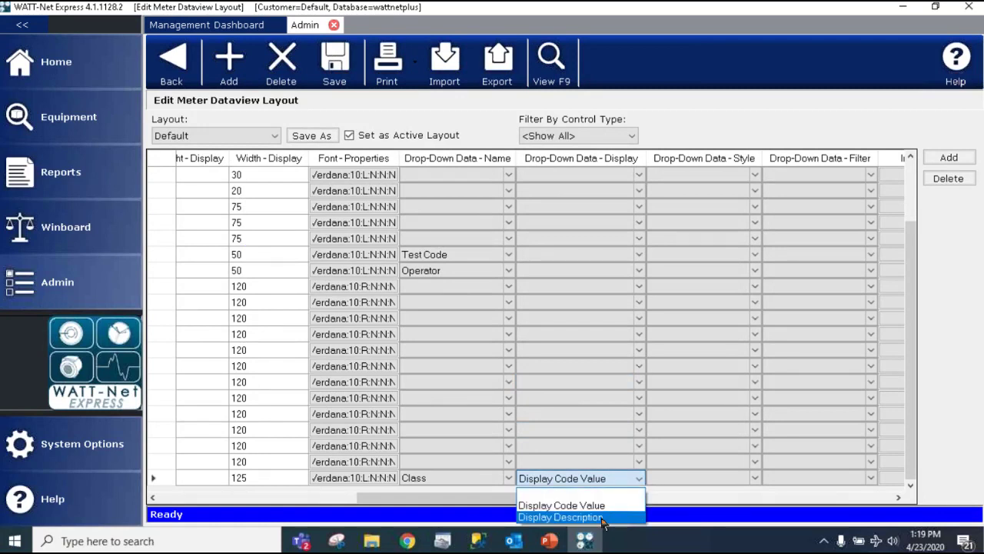
pyautogui.click(639, 482)
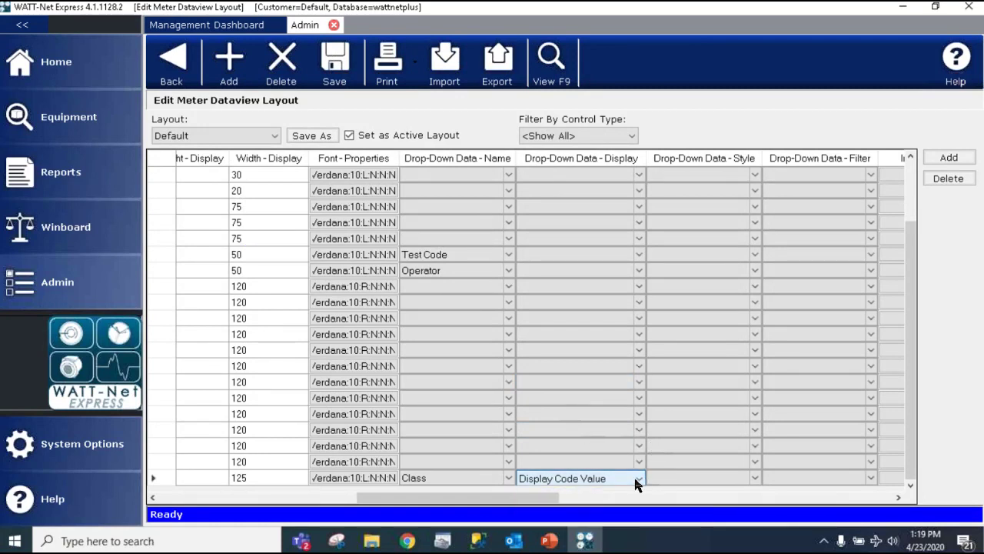
pyautogui.click(639, 481)
pyautogui.click(578, 496)
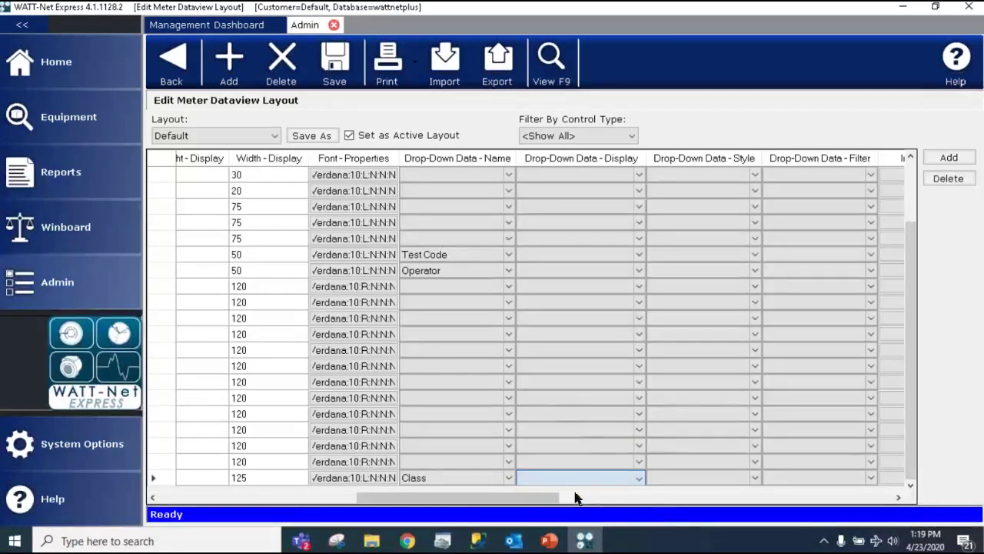
# Set the Class field's drop-down data style to Allow Manual Entry
pyautogui.click(756, 478)
pyautogui.click(754, 480)
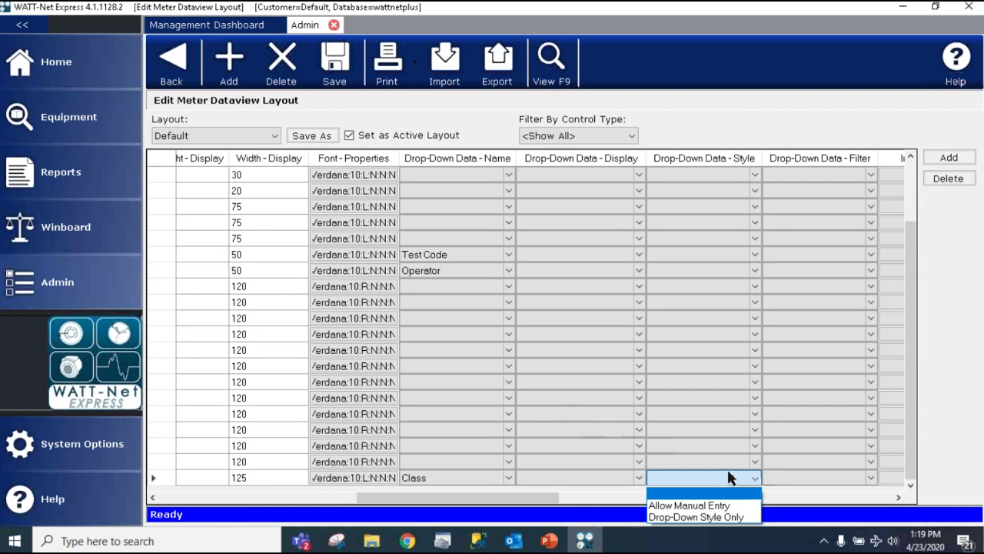
pyautogui.click(721, 506)
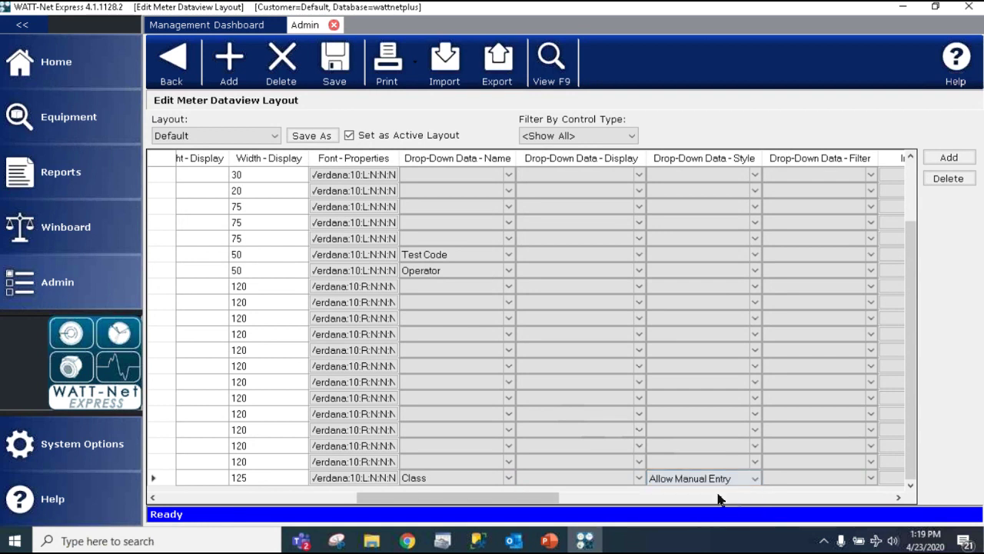
# Preview the layout and test manual entry in the Class field by entering 1, then close the suggestions
pyautogui.click(552, 65)
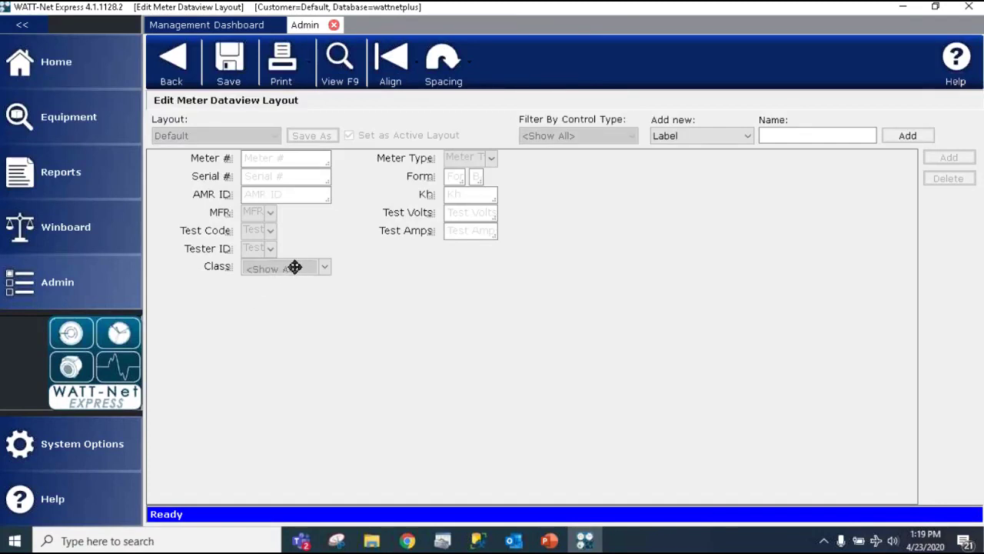
pyautogui.click(289, 268)
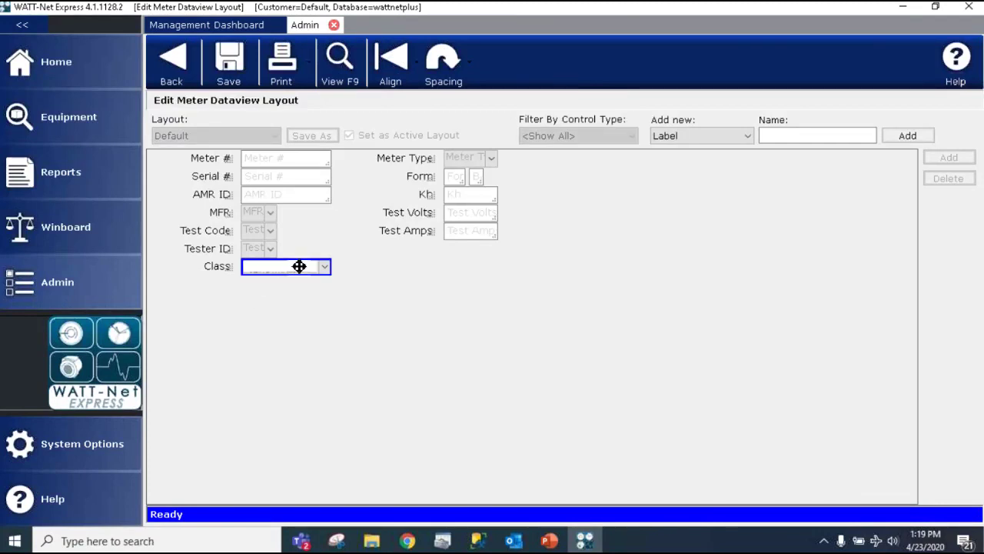
pyautogui.write('1')
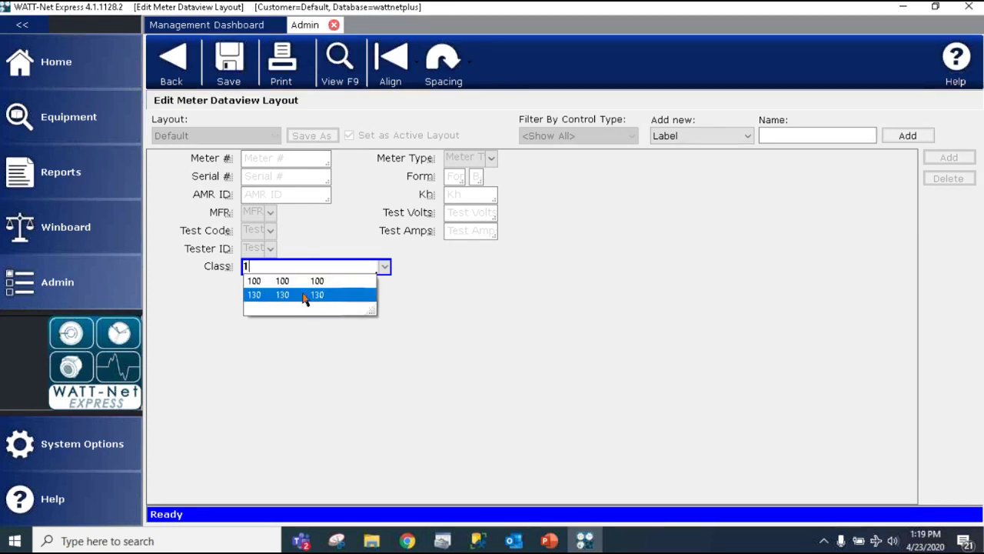
pyautogui.click(407, 297)
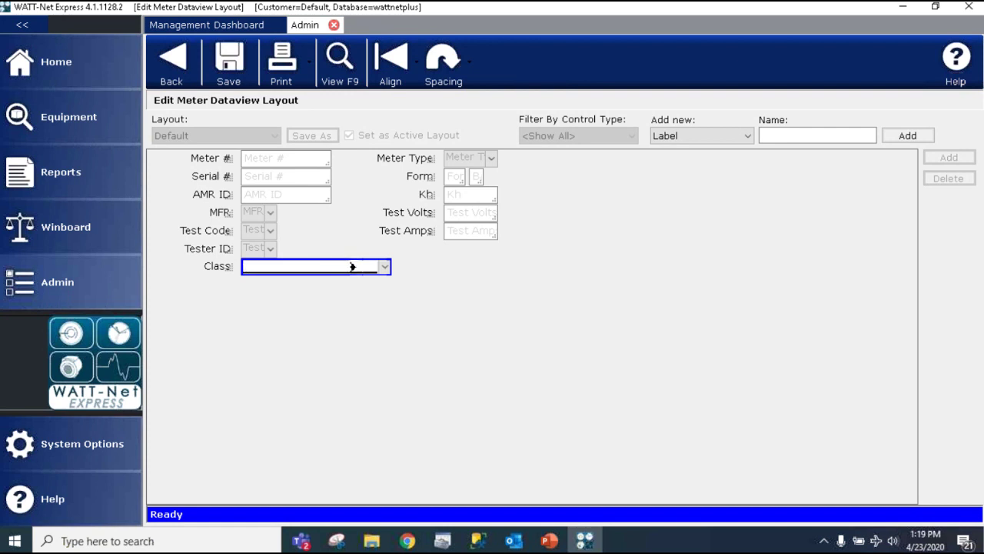
# Test entering 1 in the Class field again, then set its drop-down data style to Drop-Down Style Only in the layout grid
pyautogui.write('1')
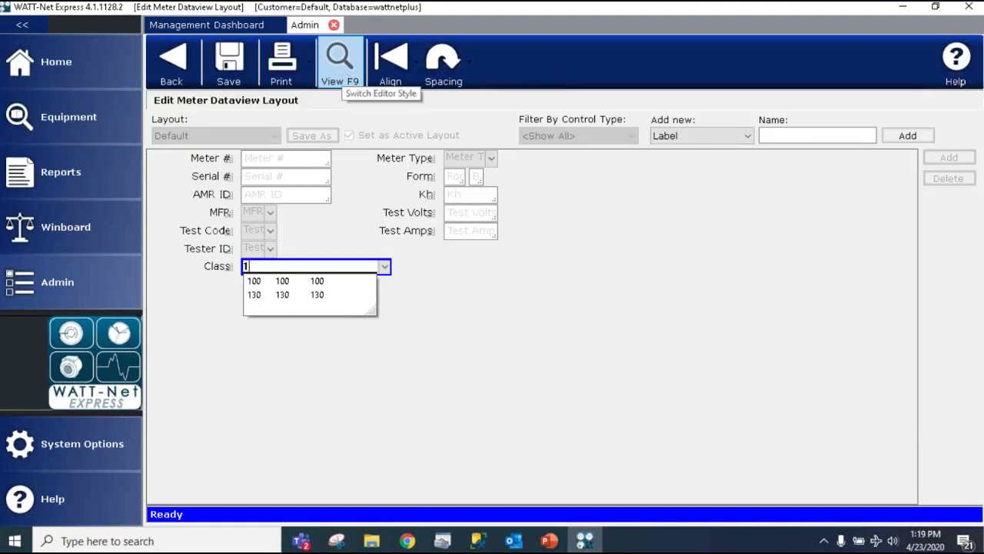
pyautogui.click(342, 71)
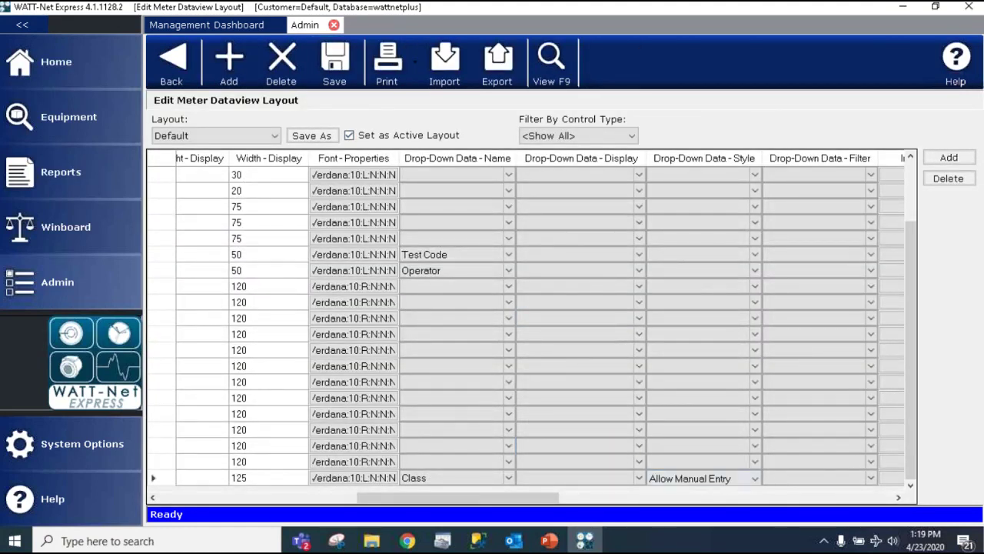
pyautogui.click(700, 478)
pyautogui.click(755, 478)
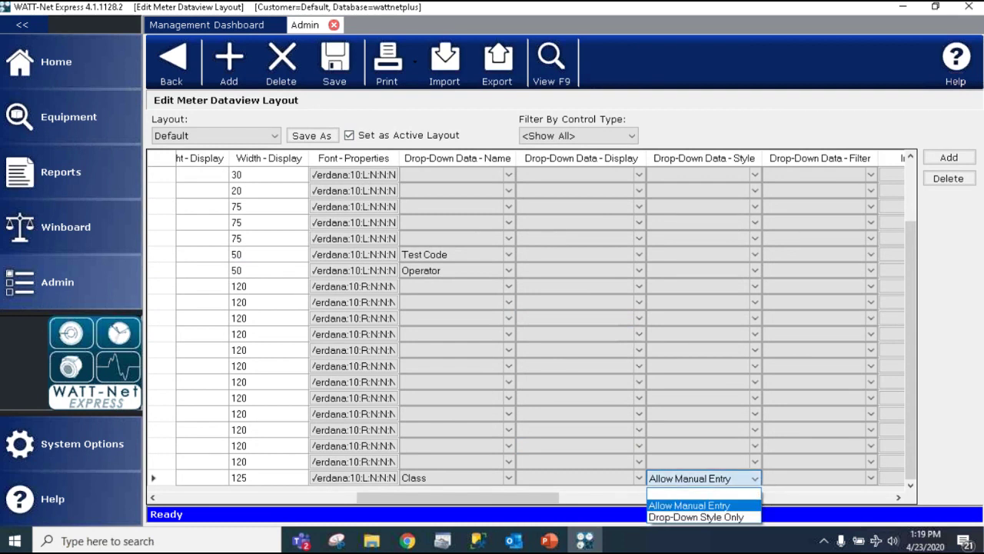
pyautogui.click(733, 517)
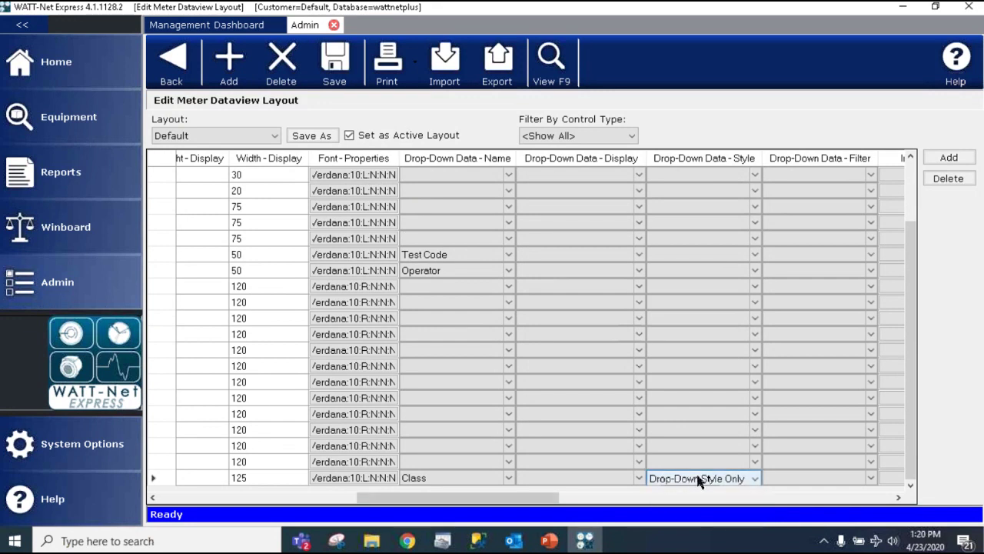
# Preview the layout and check how the Class field behaves with the Drop-Down Style Only option, then return to the layout grid
pyautogui.click(552, 60)
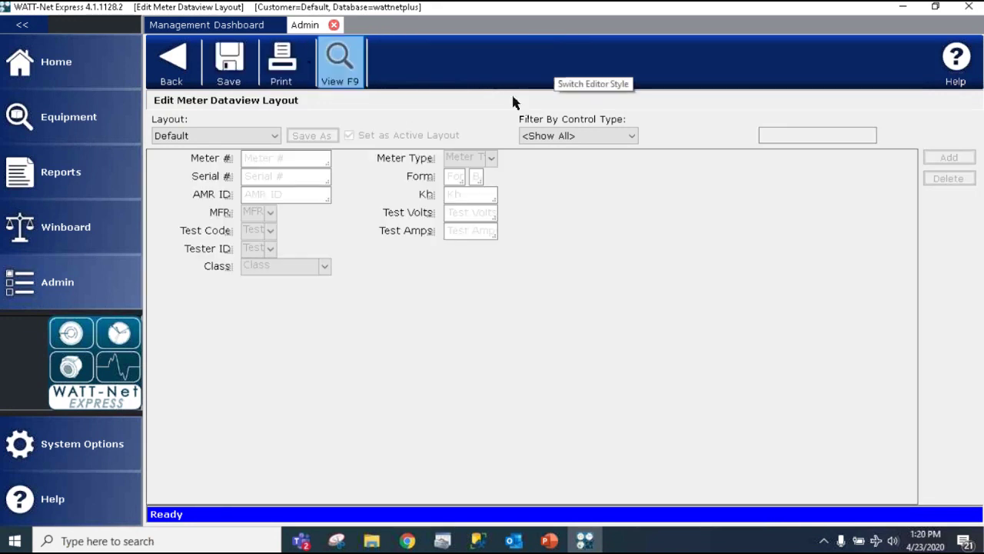
pyautogui.click(318, 271)
pyautogui.click(324, 266)
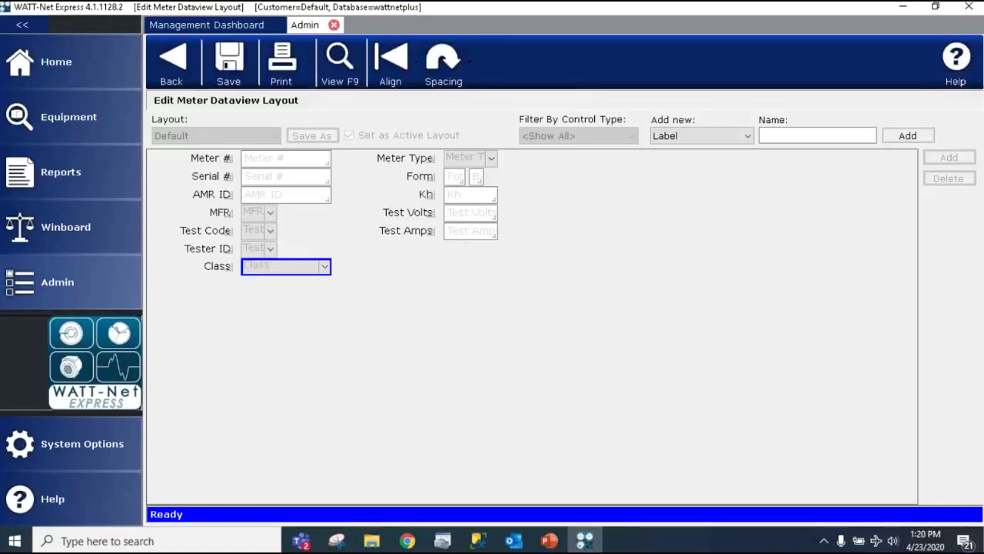
pyautogui.click(340, 60)
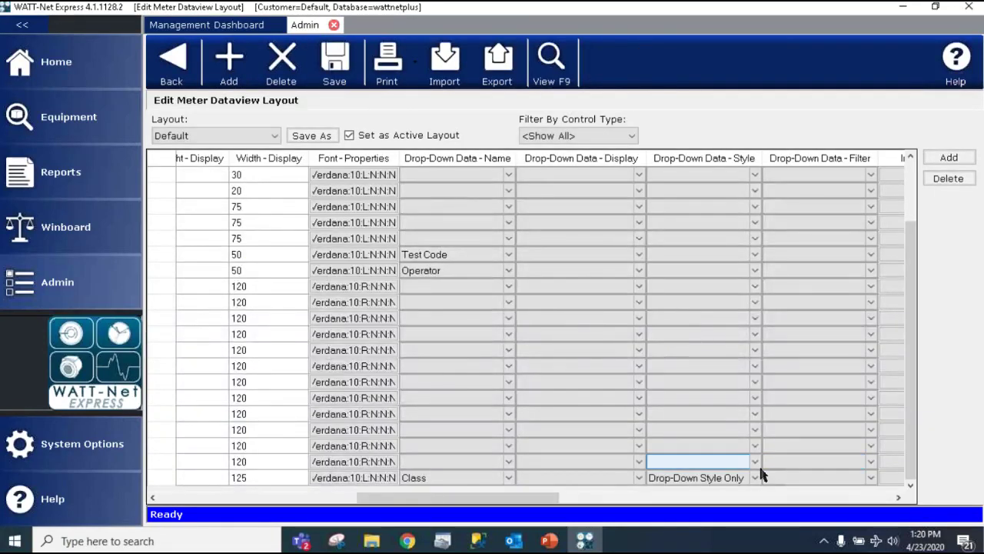
# Review the drop-down data filter options available for the Class data column and leave the filter blank
pyautogui.moveTo(542, 499); pyautogui.dragTo(632, 498)
pyautogui.click(602, 477)
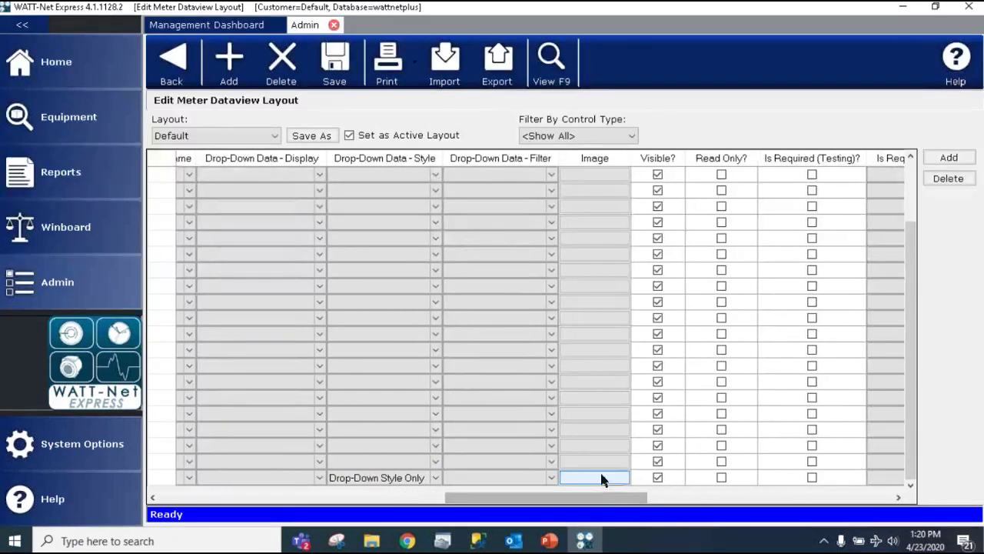
pyautogui.click(551, 478)
pyautogui.click(551, 478)
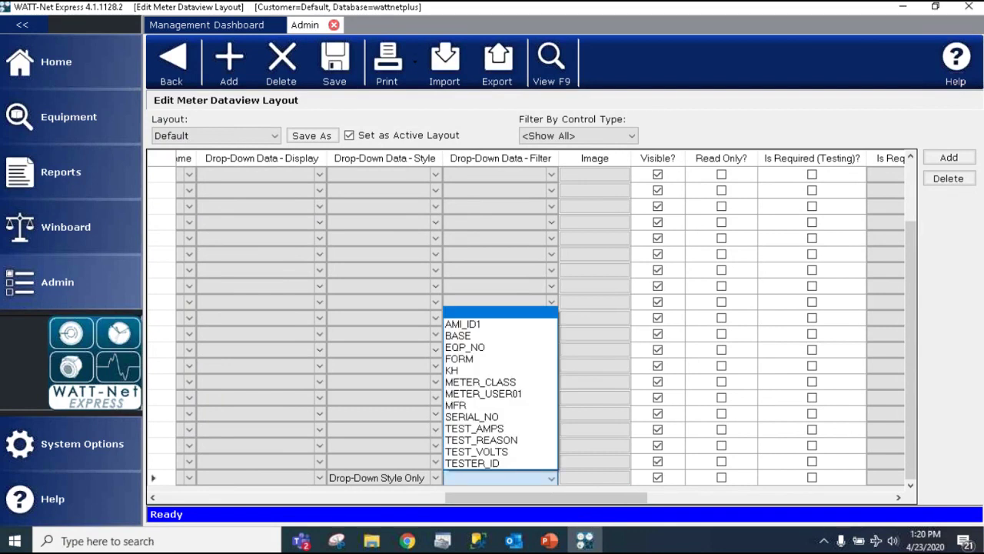
pyautogui.click(551, 477)
pyautogui.click(590, 478)
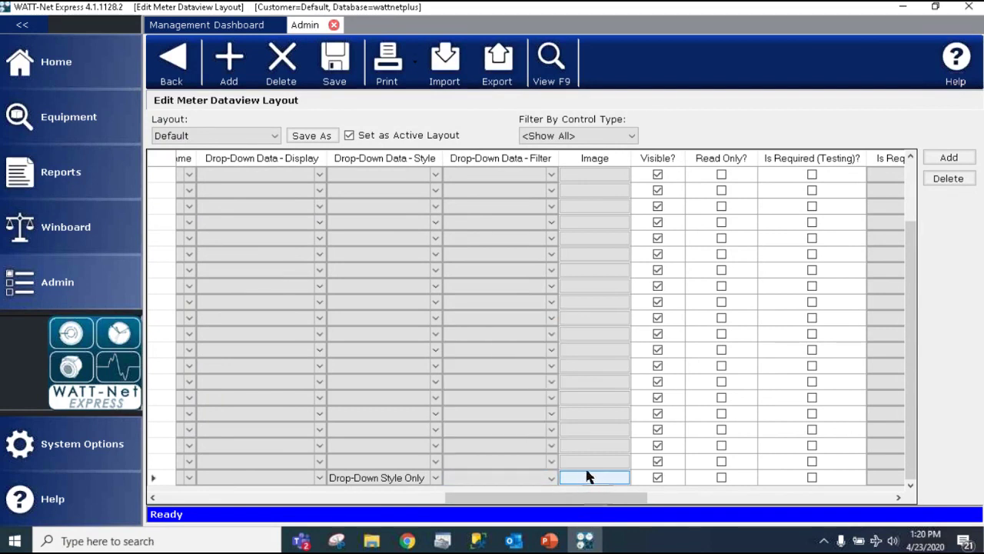
# Add a new control row to the layout grid, set its control type to Image, and preview the layout briefly
pyautogui.moveTo(570, 502); pyautogui.dragTo(280, 504)
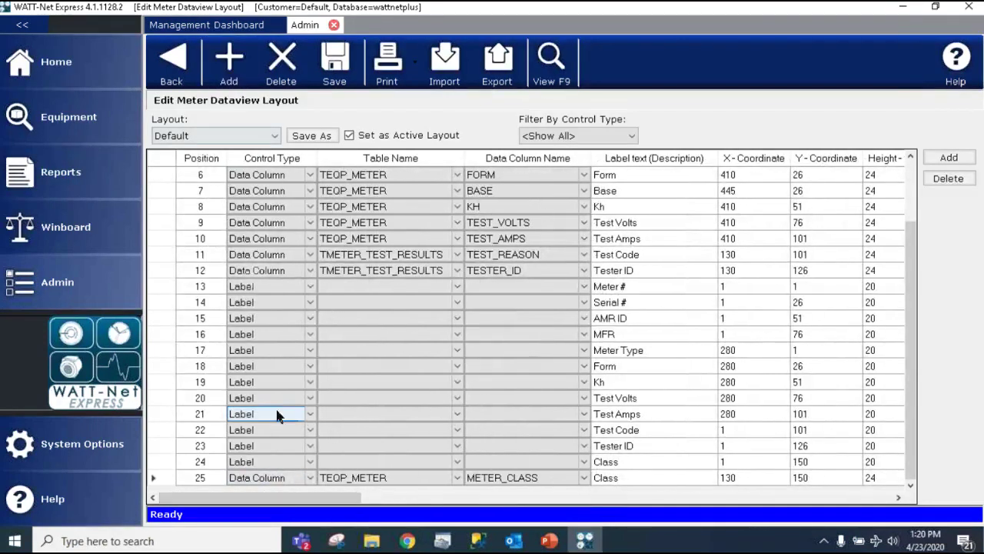
pyautogui.click(948, 159)
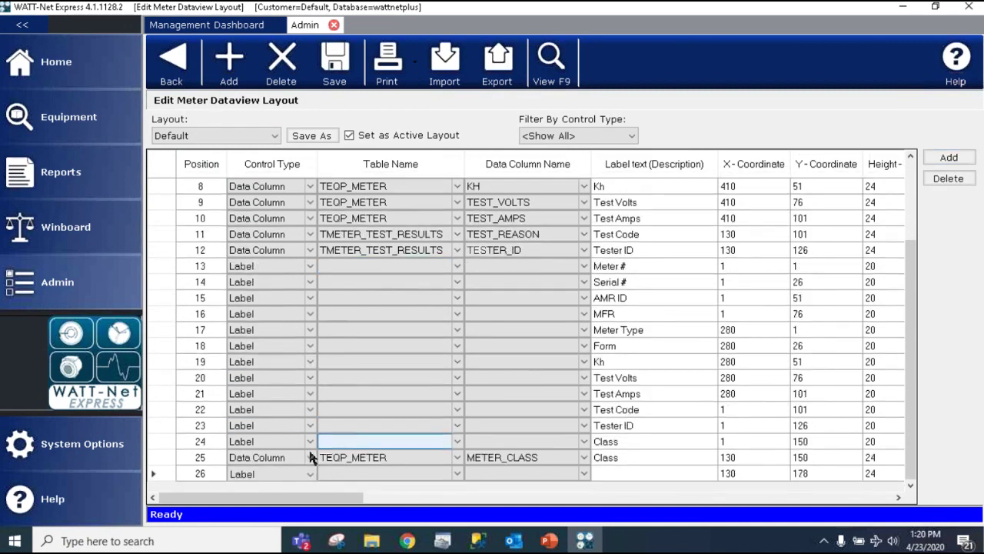
pyautogui.click(307, 472)
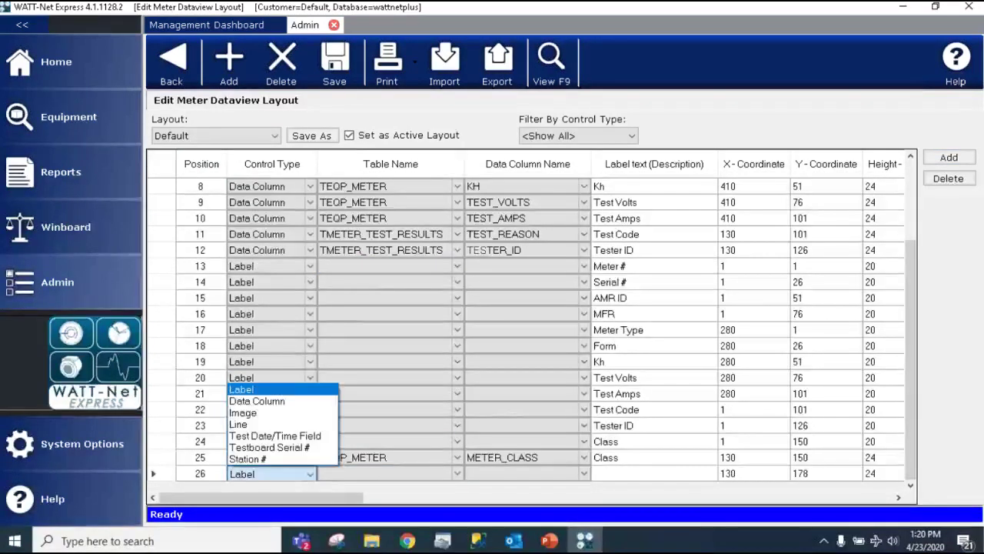
pyautogui.click(262, 418)
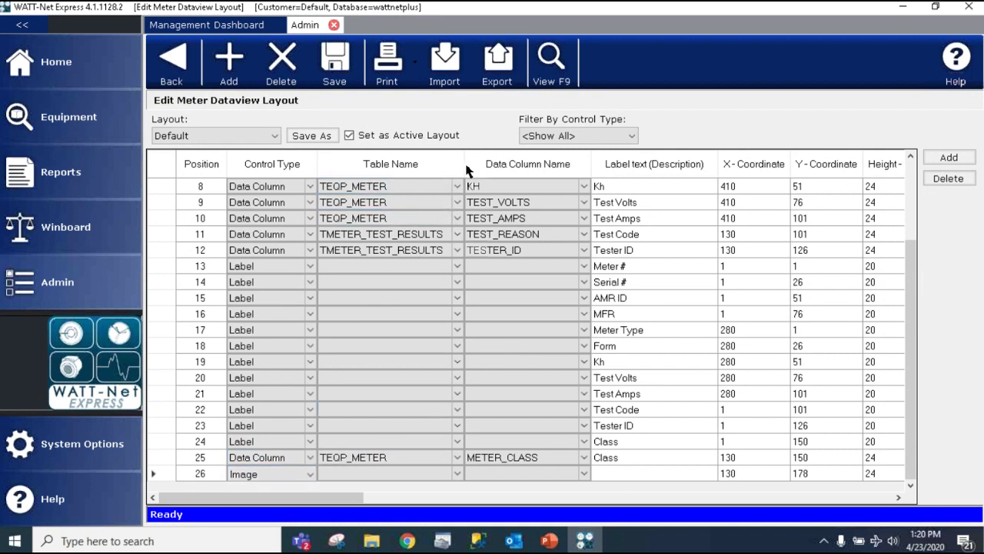
pyautogui.click(569, 77)
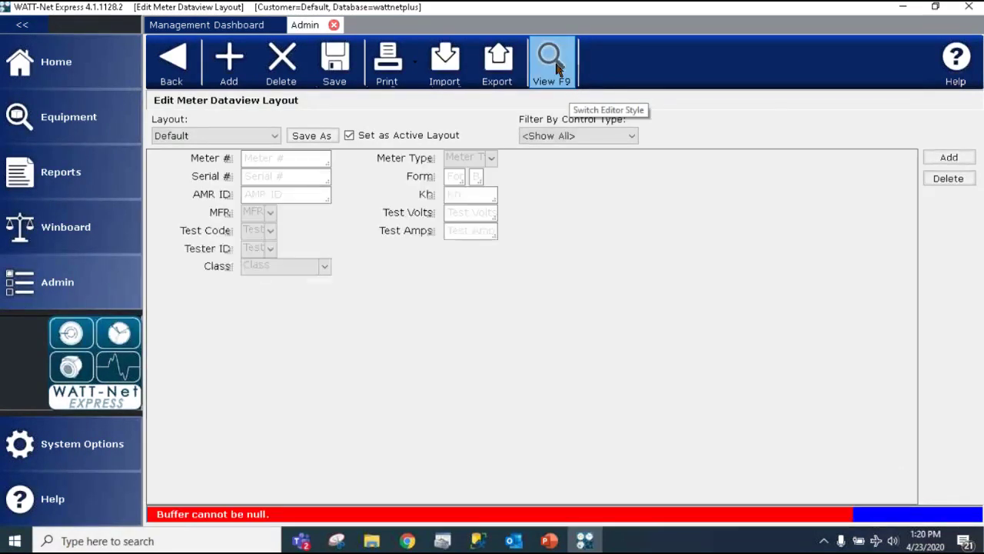
pyautogui.click(340, 66)
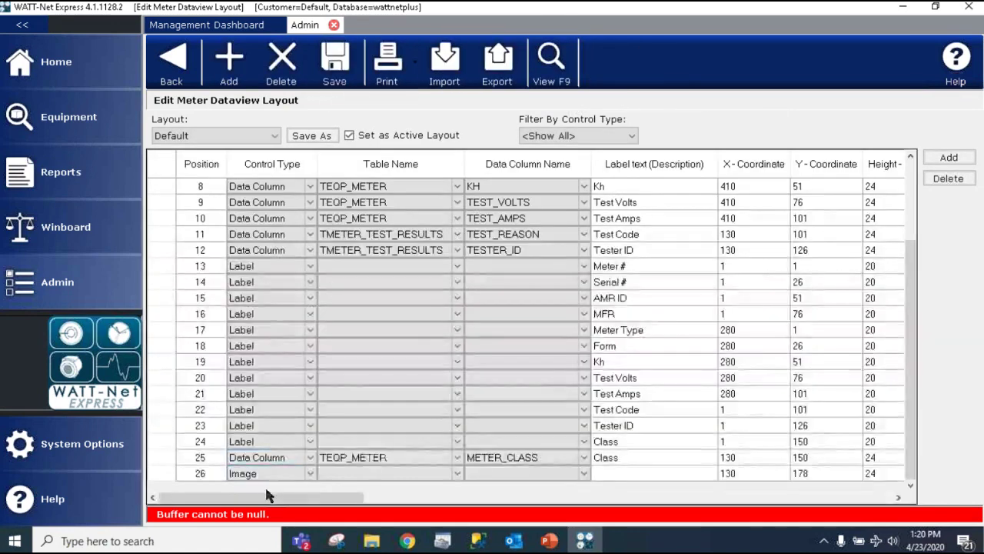
# Load Radian WECO Logo.jpg from the Pictures folder as the image for the new Image row
pyautogui.hscroll(1, 269, 499)
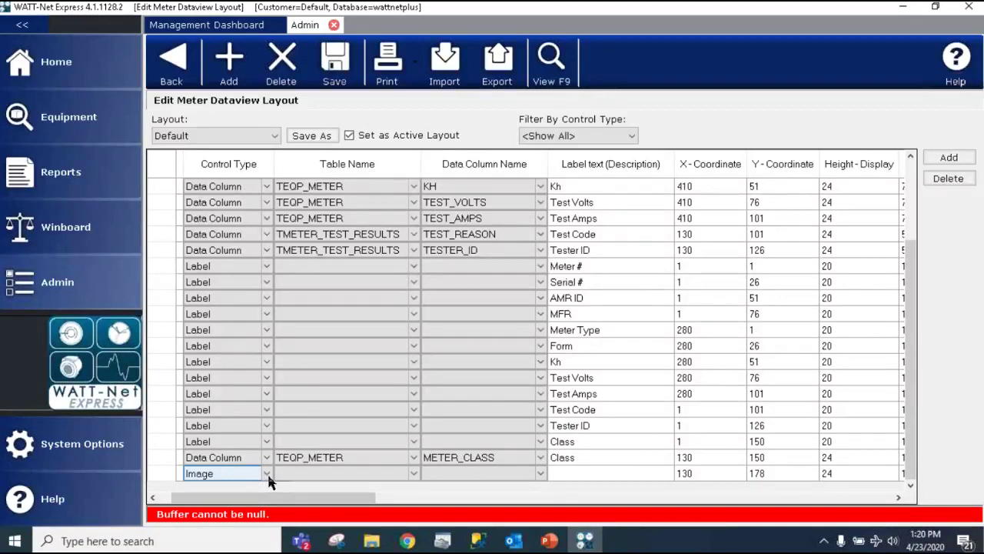
pyautogui.hscroll(1, 344, 506)
pyautogui.moveTo(344, 505); pyautogui.dragTo(577, 508)
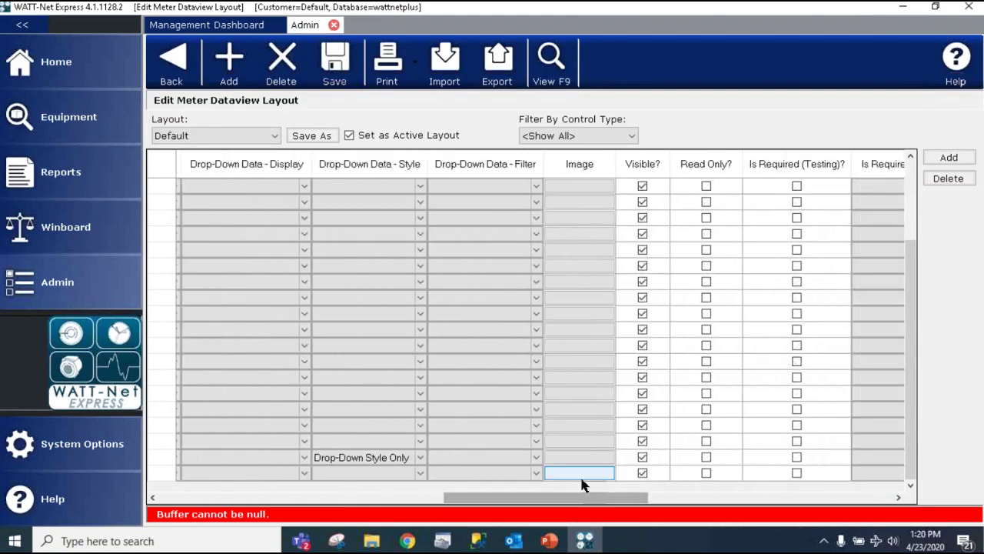
pyautogui.doubleClick(579, 471)
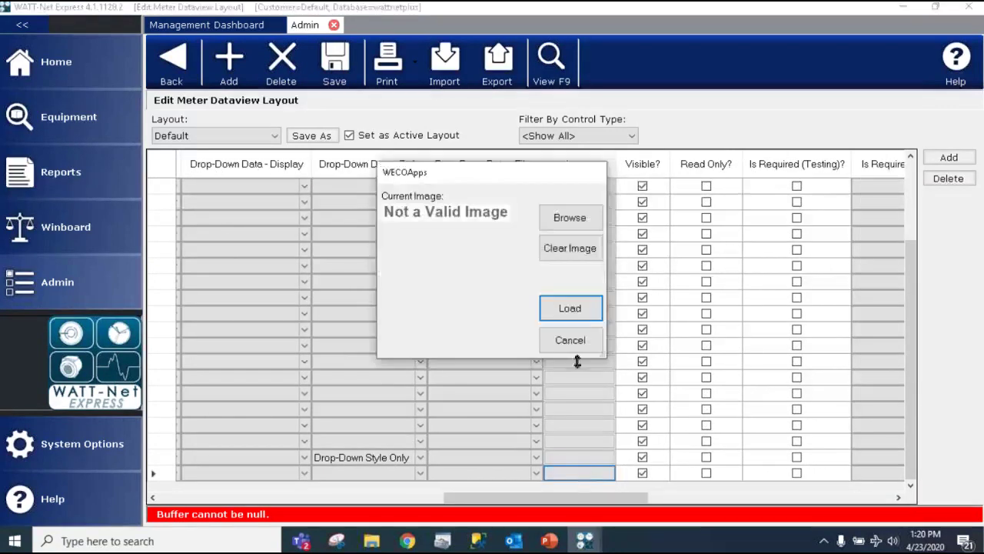
pyautogui.click(571, 222)
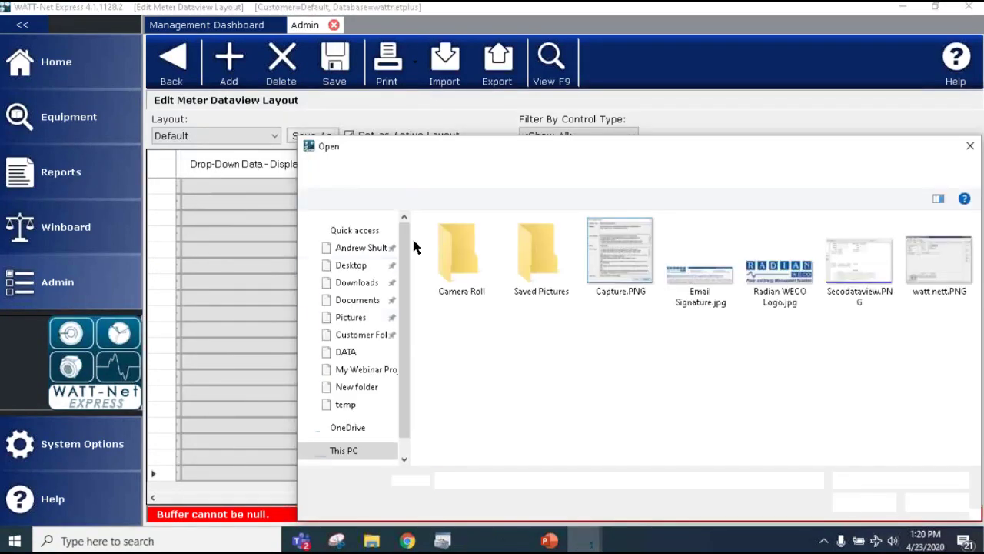
pyautogui.click(767, 274)
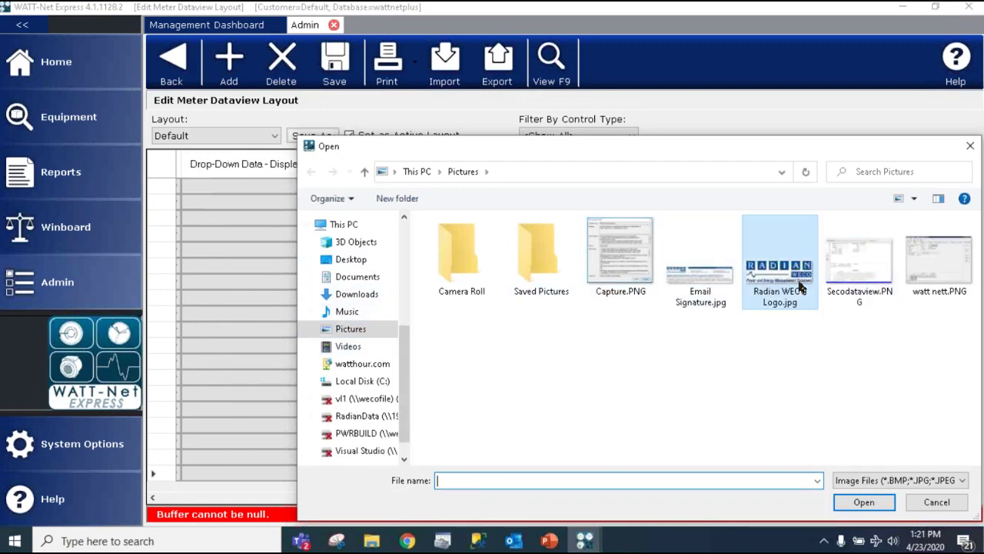
pyautogui.click(861, 501)
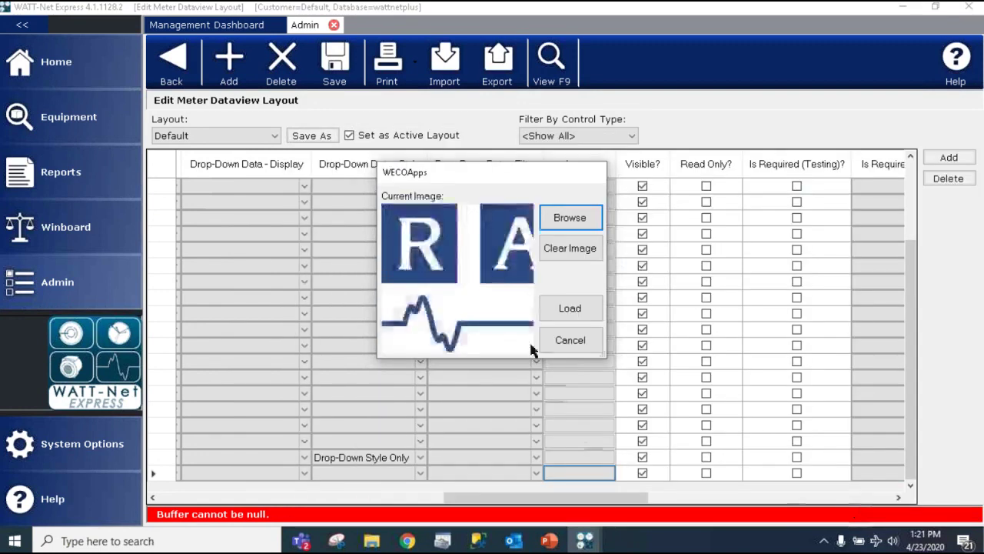
pyautogui.click(570, 310)
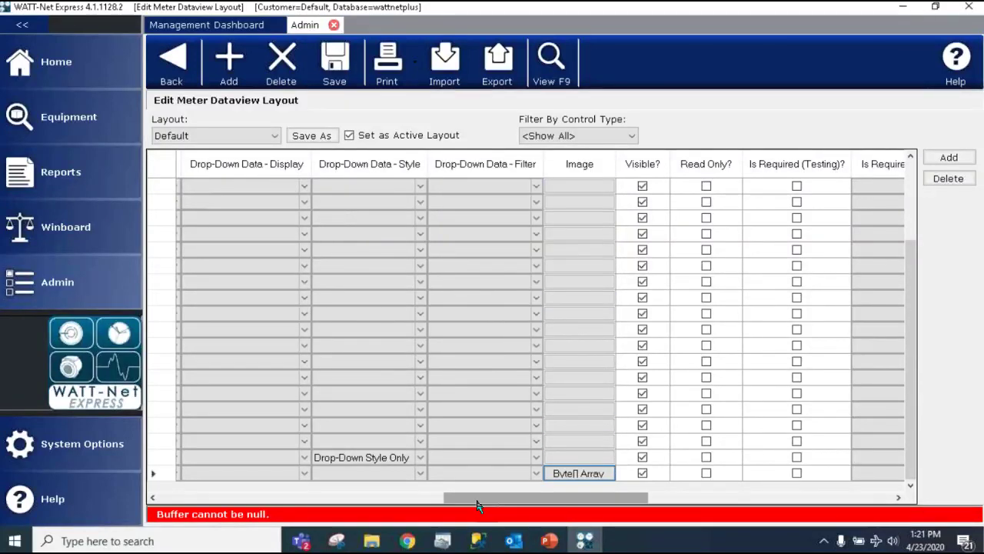
# In the layout preview, move the Radian WECO logo below the Test Amps field and enlarge it
pyautogui.hscroll(-1, 480, 504)
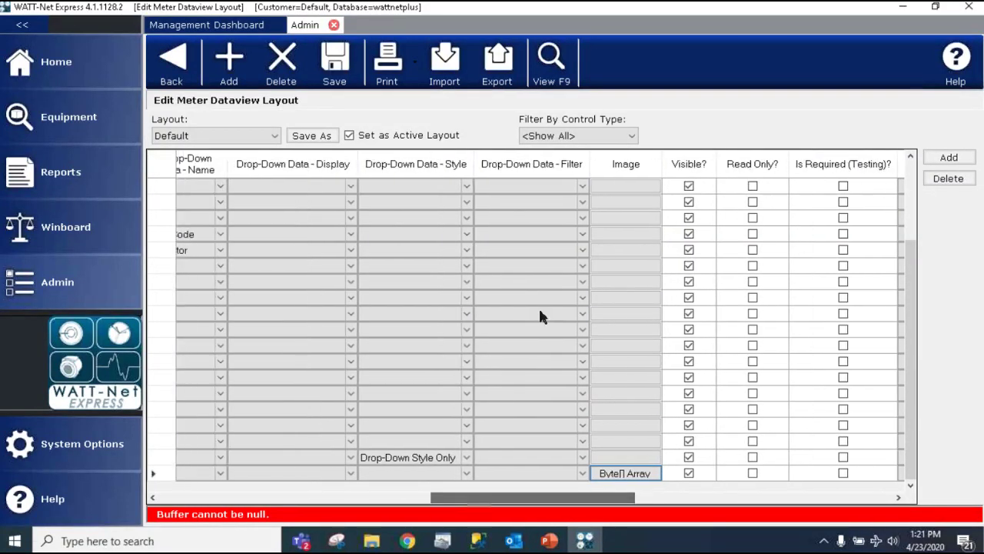
pyautogui.click(550, 61)
pyautogui.moveTo(301, 291); pyautogui.dragTo(477, 278)
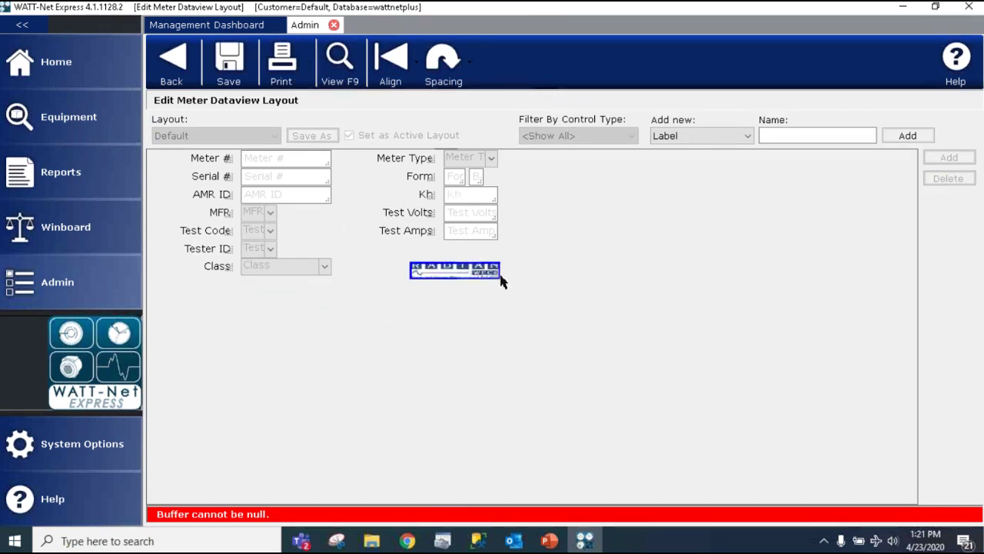
pyautogui.moveTo(499, 280); pyautogui.dragTo(540, 312)
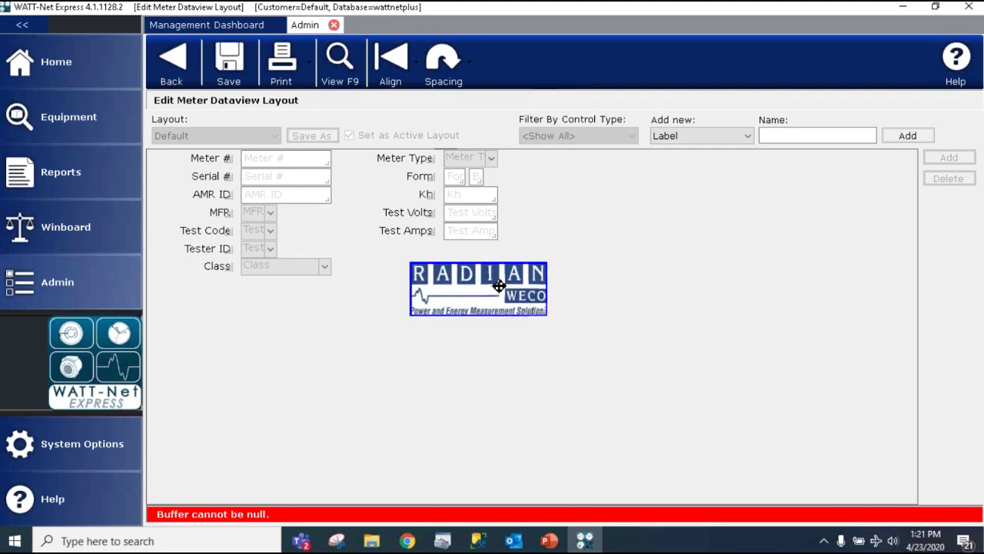
pyautogui.moveTo(496, 285); pyautogui.dragTo(467, 280)
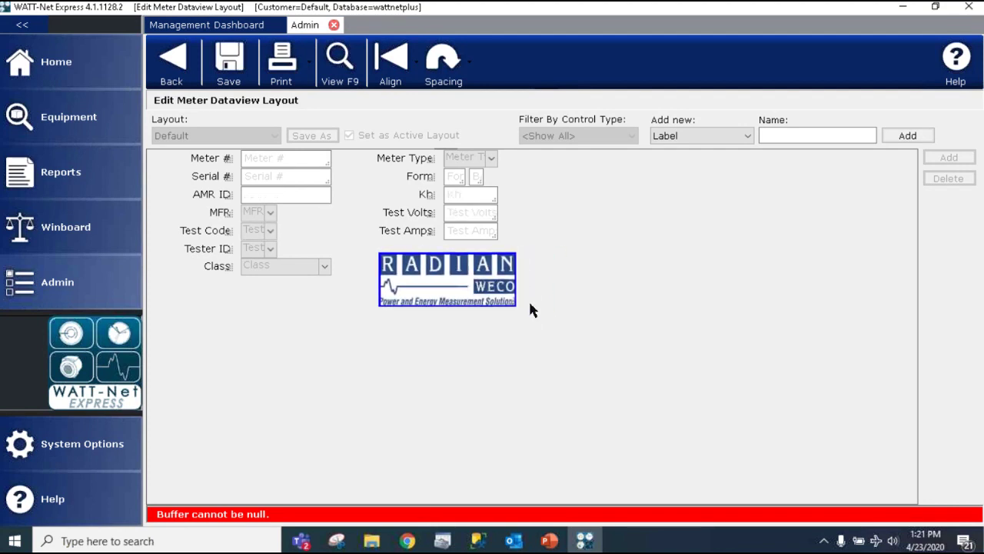
pyautogui.moveTo(511, 302); pyautogui.dragTo(573, 342)
# Clear the Visible option for the logo image row and the Class data column in the grid, and preview the layout
pyautogui.click(340, 61)
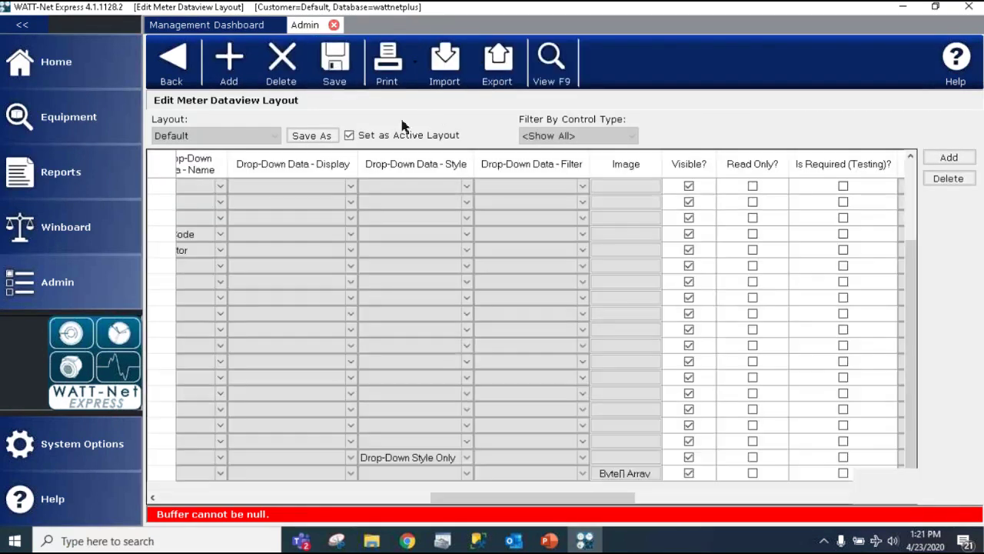
pyautogui.moveTo(494, 497); pyautogui.dragTo(470, 497)
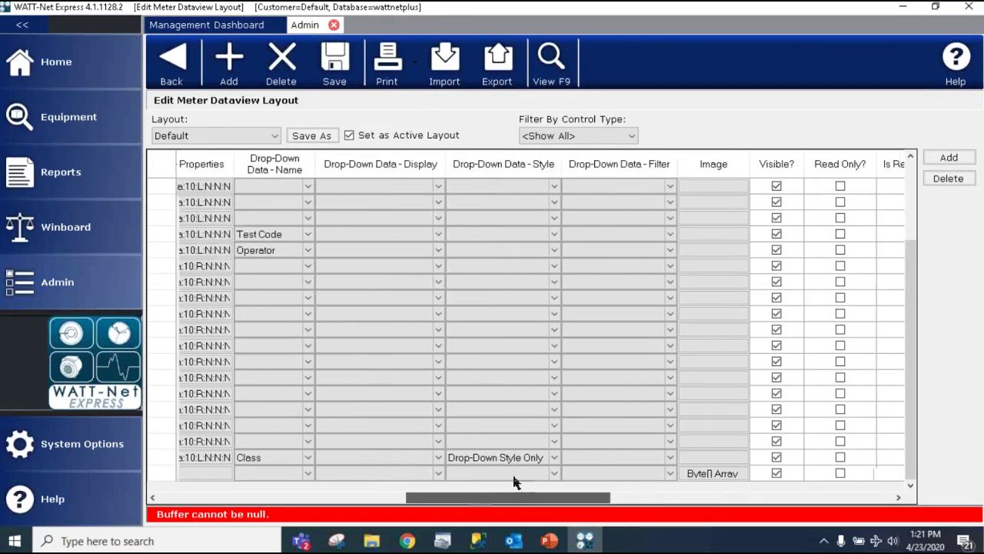
pyautogui.moveTo(566, 498); pyautogui.dragTo(618, 499)
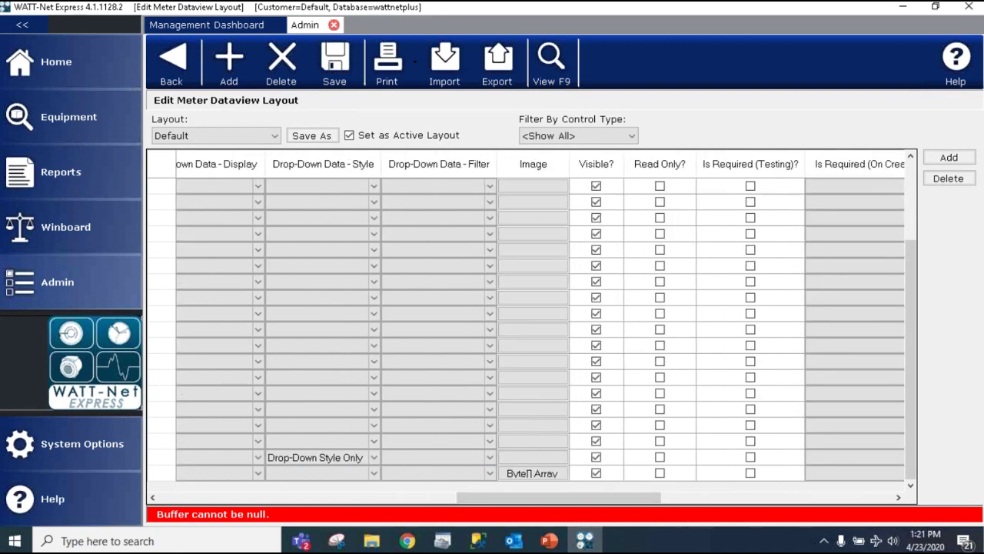
pyautogui.click(595, 186)
pyautogui.click(596, 473)
pyautogui.click(596, 474)
pyautogui.click(596, 473)
pyautogui.click(596, 456)
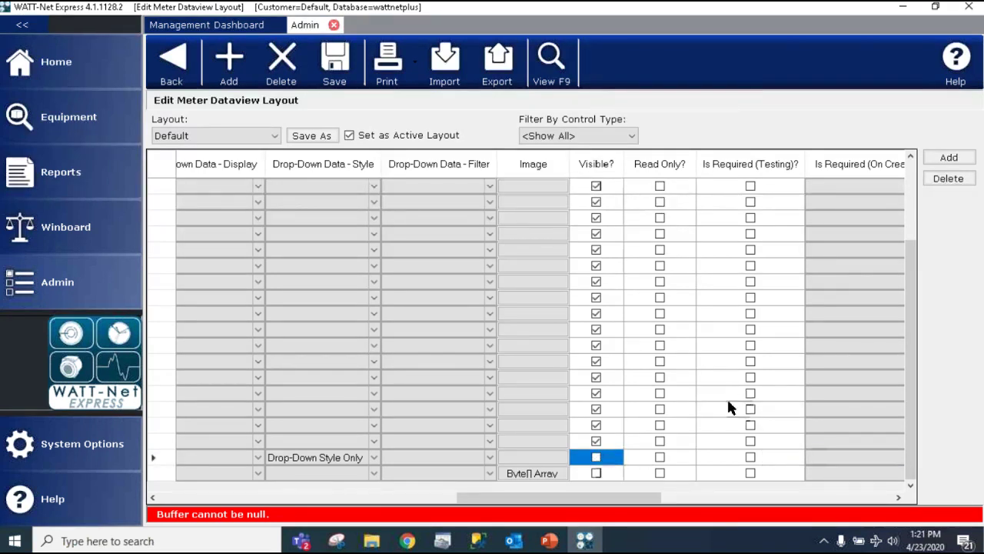
pyautogui.click(547, 60)
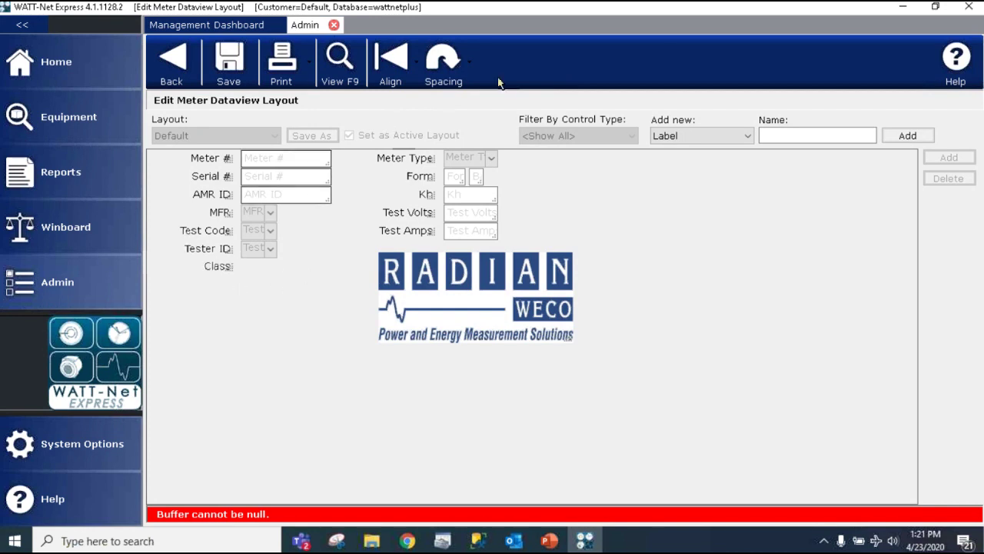
# Return to the layout grid, make the Class data column visible again, and preview the layout
pyautogui.click(339, 75)
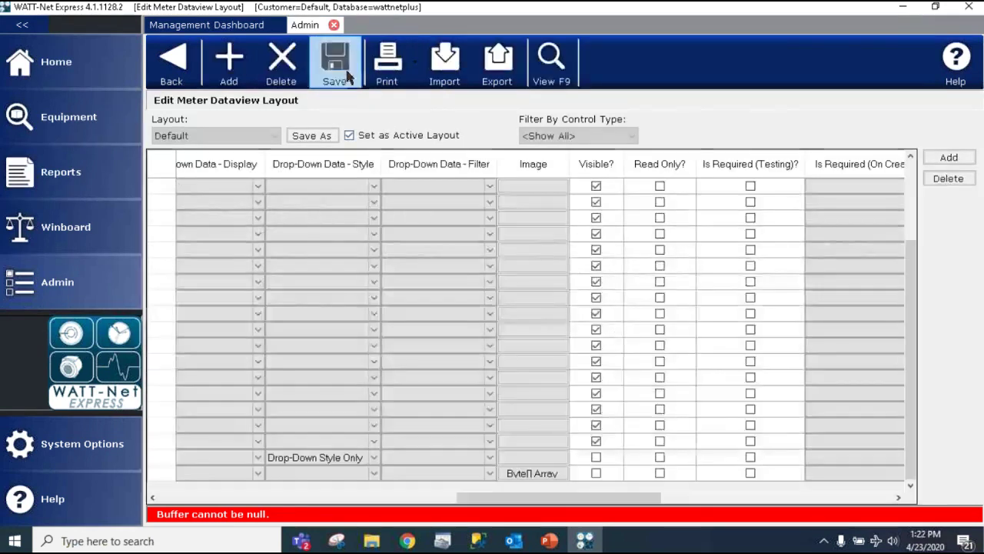
pyautogui.click(596, 457)
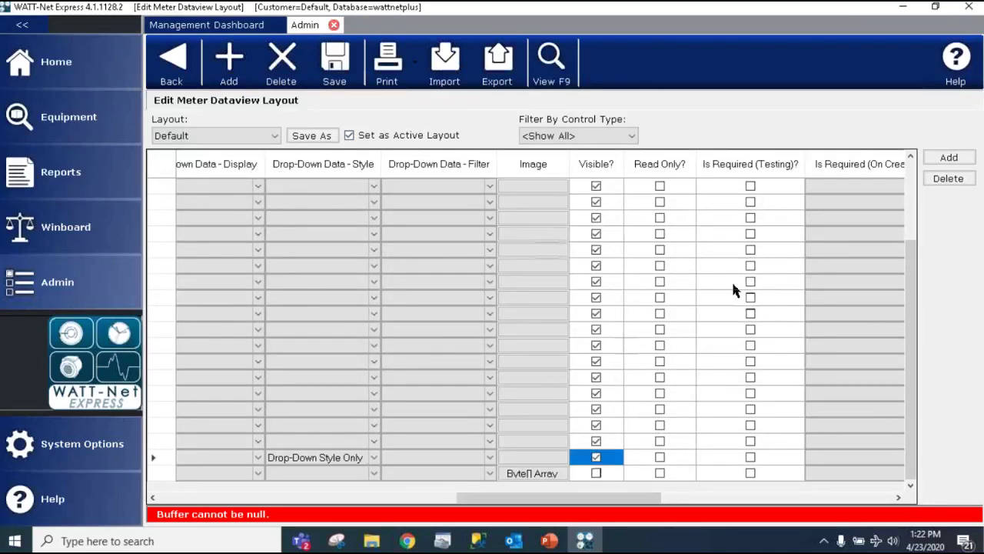
pyautogui.click(563, 66)
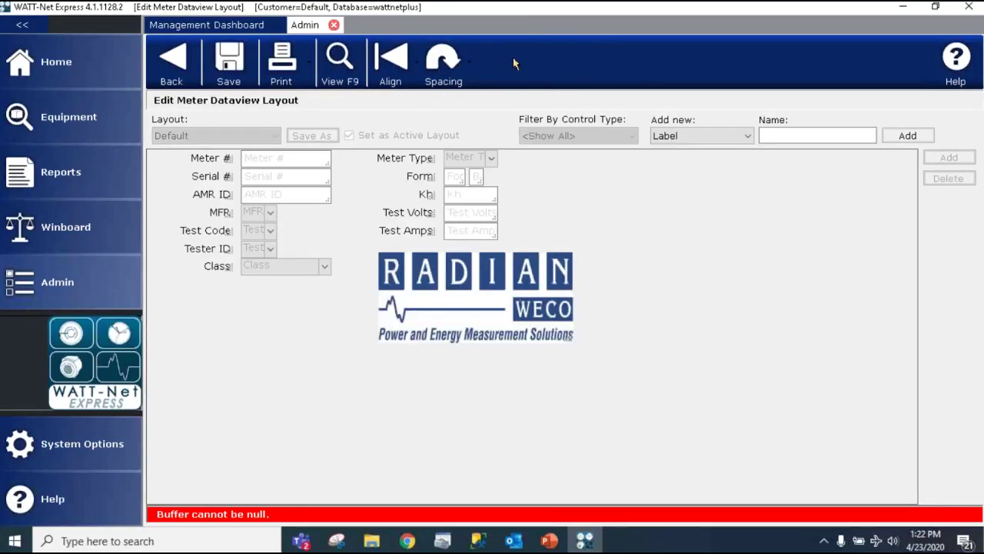
# Return to the layout grid, enable Is Required (Testing) for the Class data column, and clear it again
pyautogui.click(339, 66)
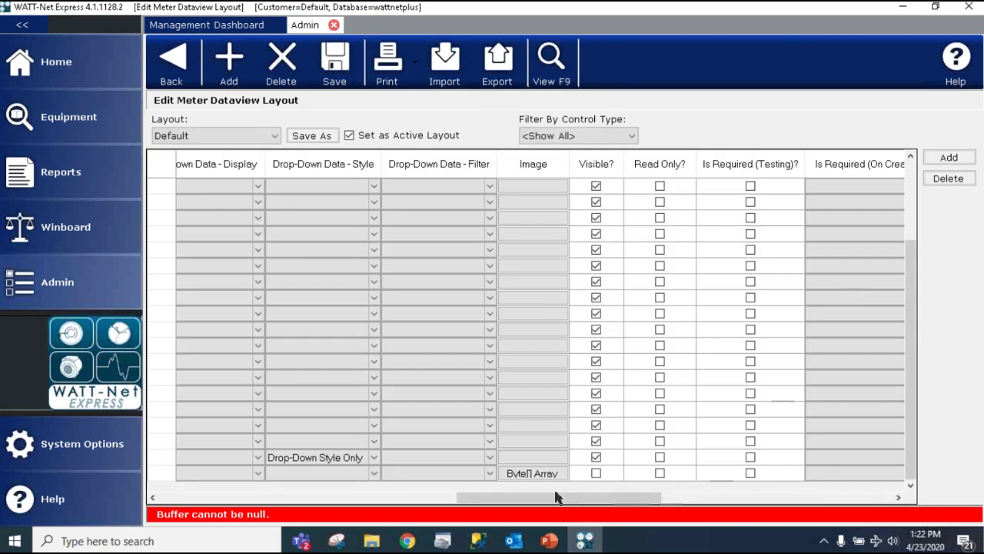
pyautogui.moveTo(557, 497); pyautogui.dragTo(616, 502)
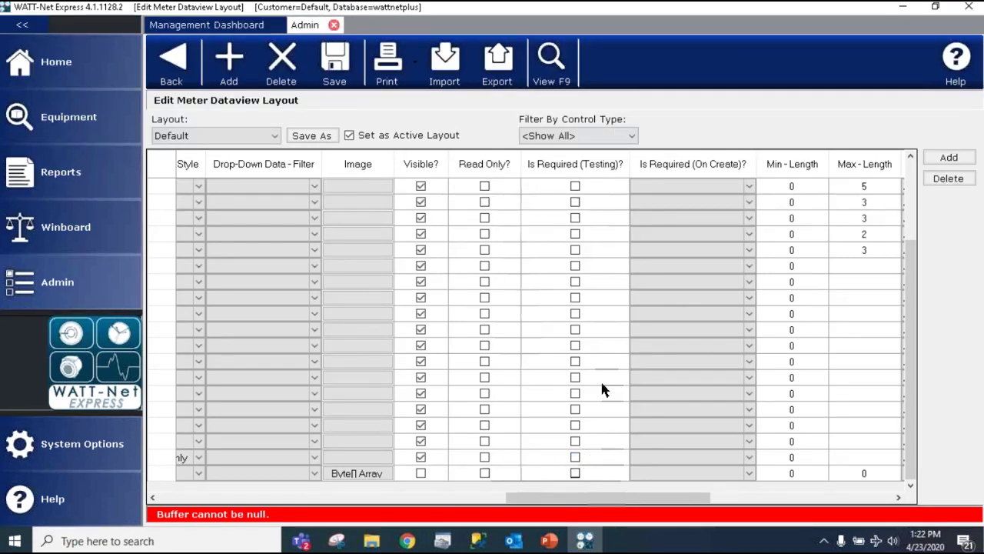
pyautogui.moveTo(608, 498); pyautogui.dragTo(615, 498)
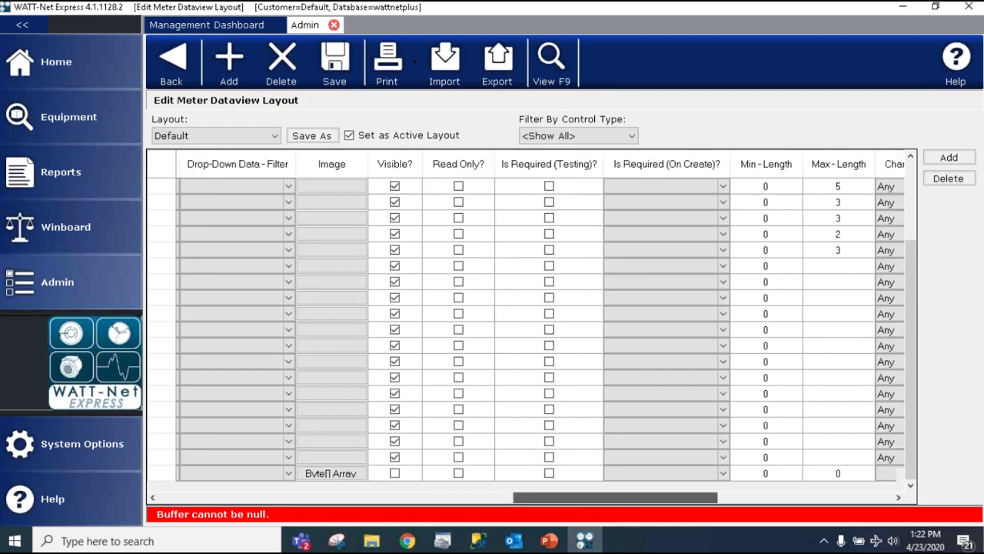
pyautogui.click(552, 458)
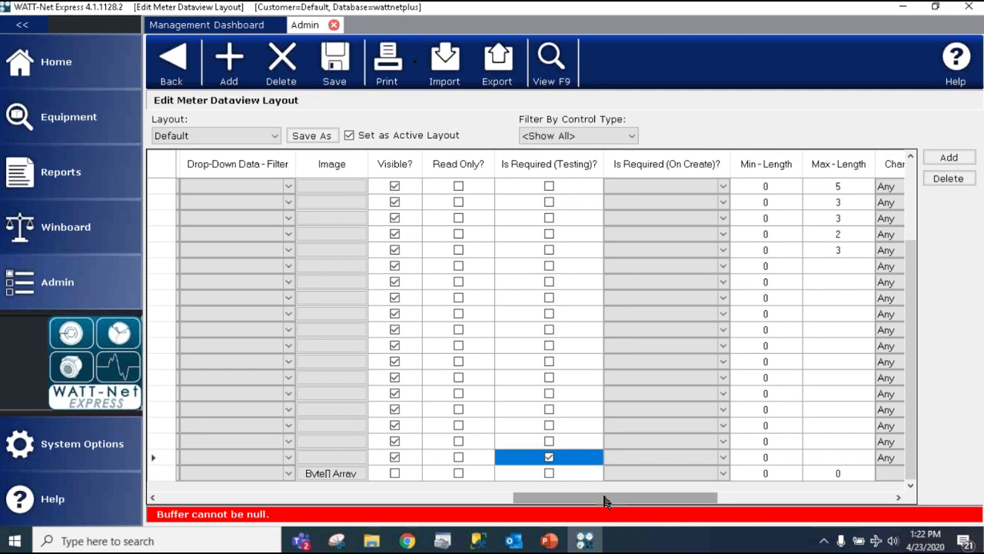
pyautogui.moveTo(626, 498); pyautogui.dragTo(628, 498)
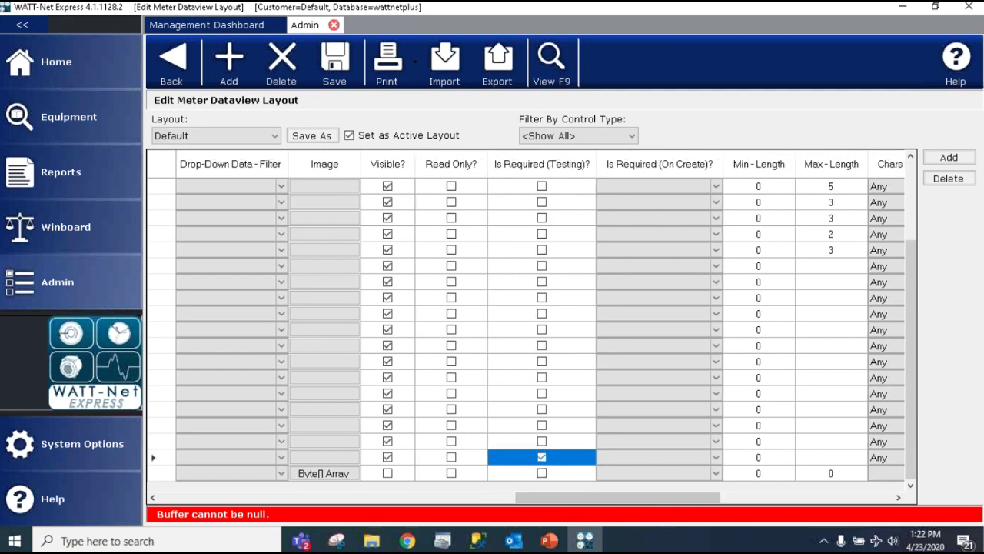
pyautogui.click(543, 458)
# Set Is Required (On Create) to Warn for the Class data column, and reset it to the blank option
pyautogui.moveTo(646, 499); pyautogui.dragTo(669, 502)
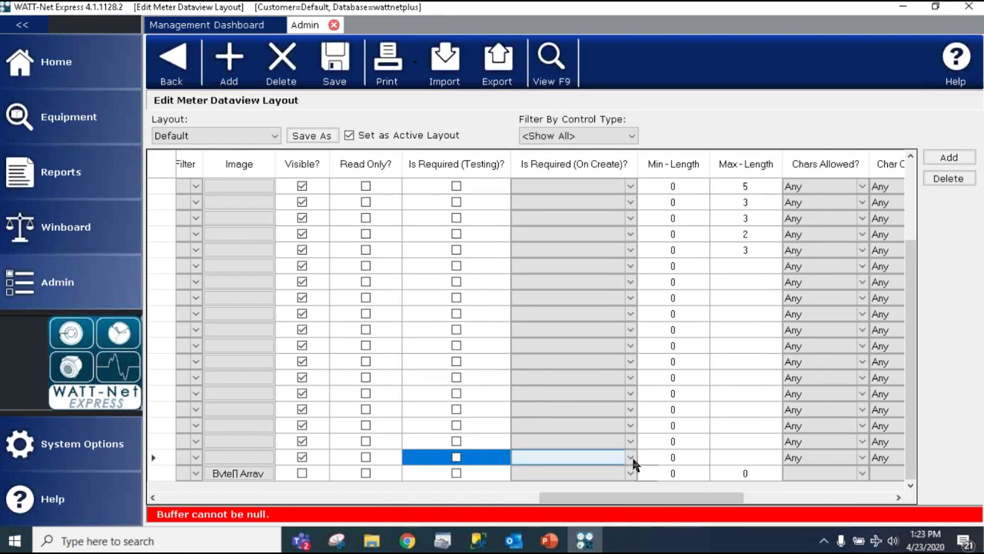
pyautogui.click(632, 458)
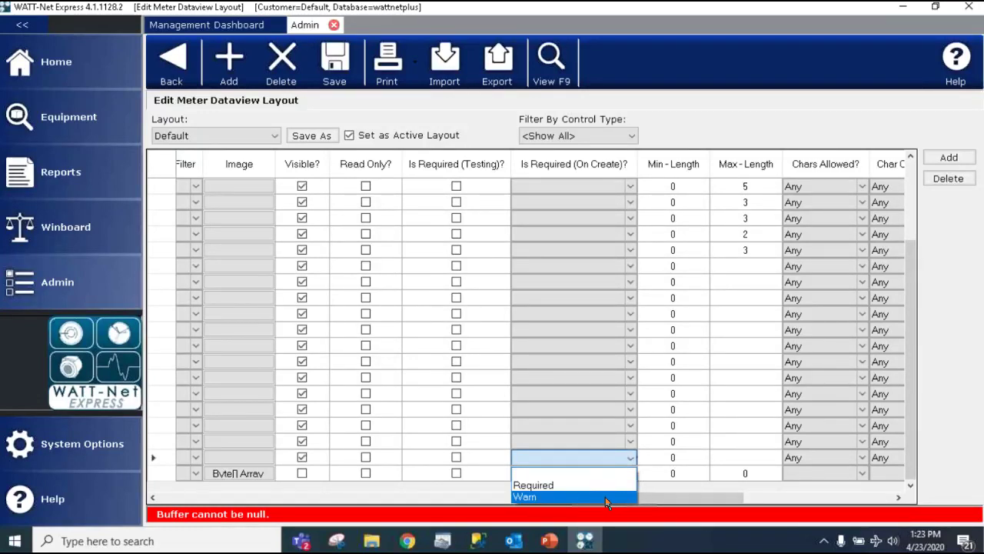
pyautogui.click(562, 497)
pyautogui.click(629, 462)
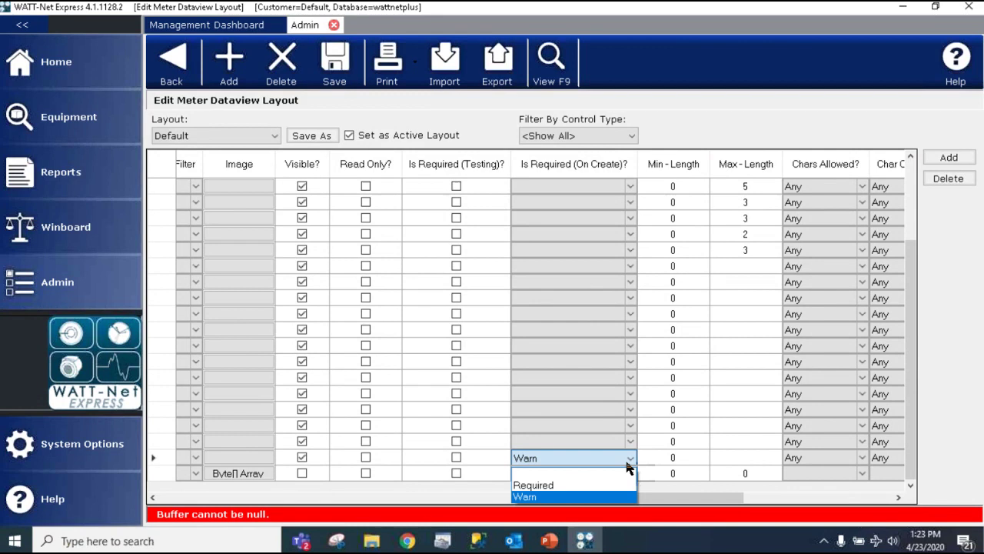
pyautogui.click(567, 475)
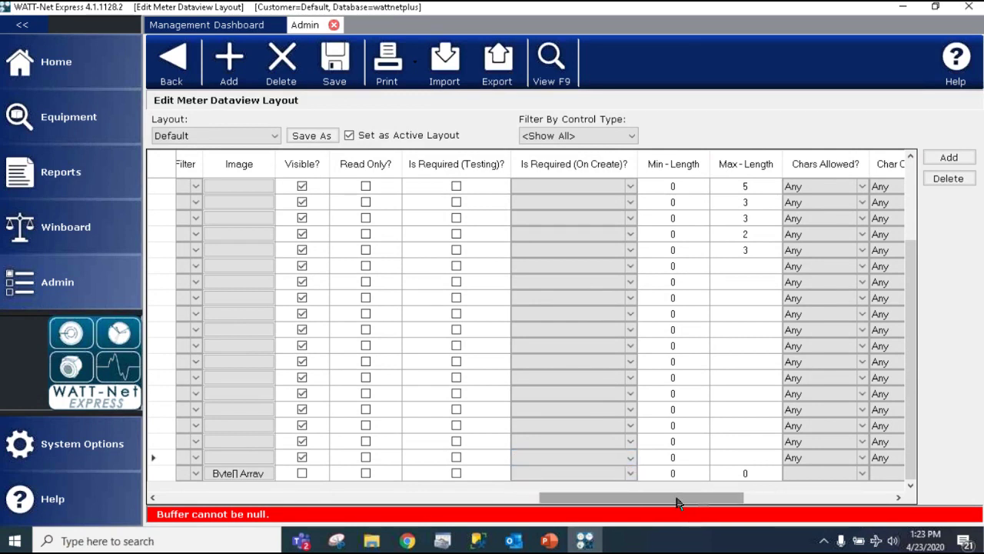
# Review the length limits and Chars Allowed options for the Class data column, keeping Any as the allowed characters
pyautogui.moveTo(688, 501); pyautogui.dragTo(707, 504)
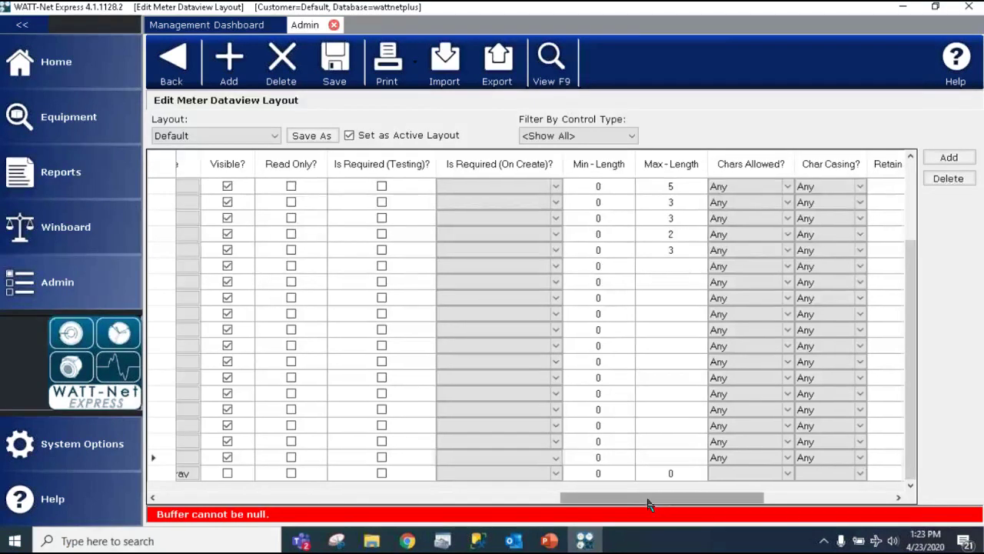
pyautogui.moveTo(644, 501); pyautogui.dragTo(661, 504)
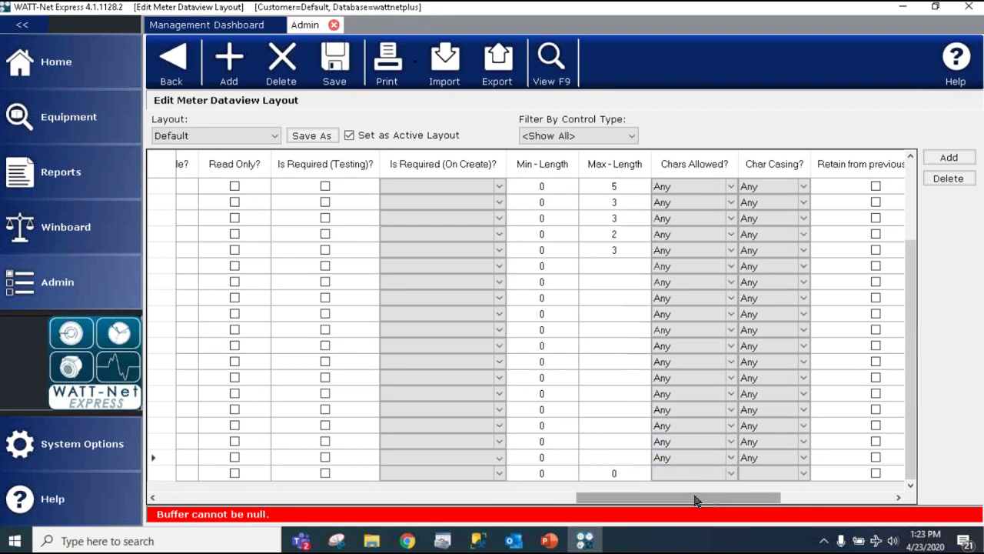
pyautogui.moveTo(696, 498); pyautogui.dragTo(722, 498)
pyautogui.click(638, 457)
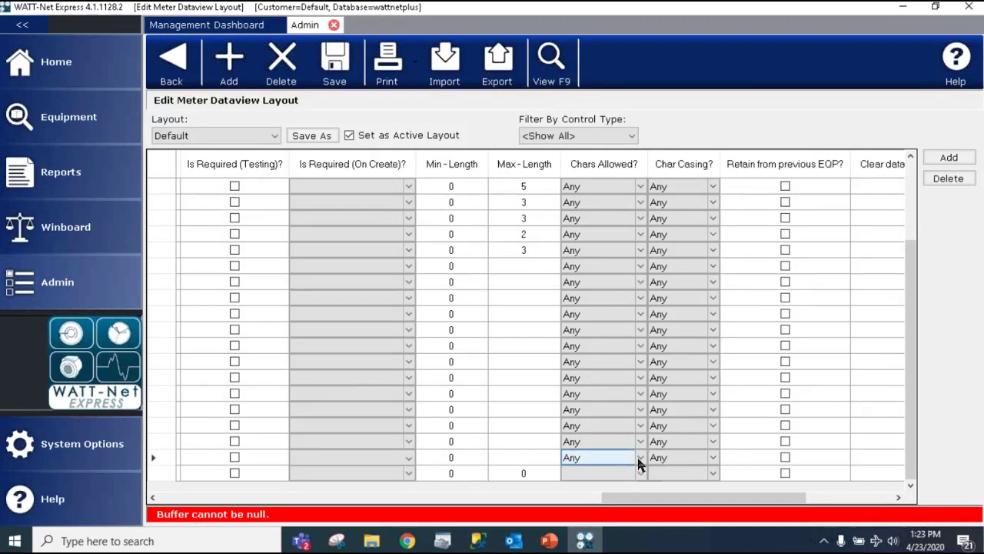
pyautogui.click(642, 460)
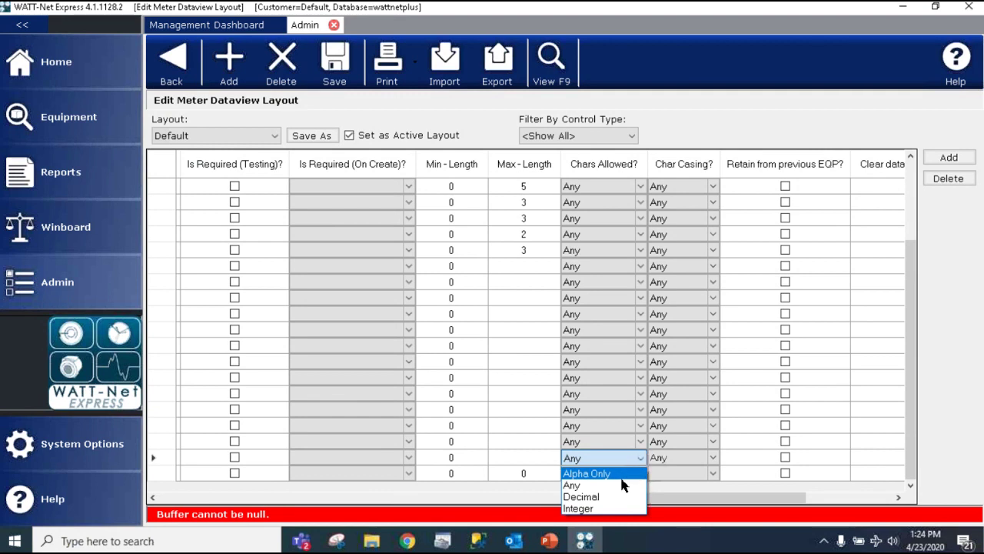
pyautogui.click(626, 485)
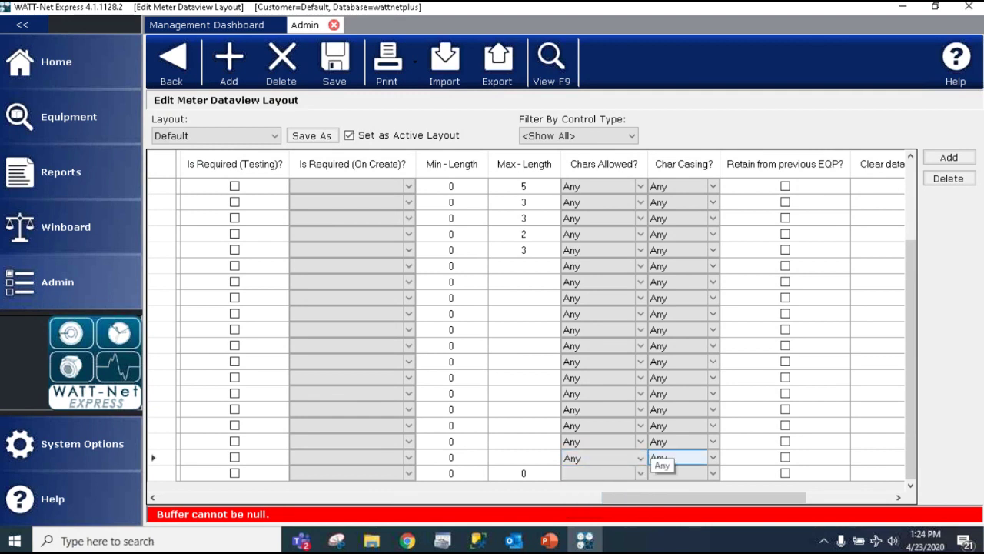
pyautogui.moveTo(674, 502); pyautogui.dragTo(684, 501)
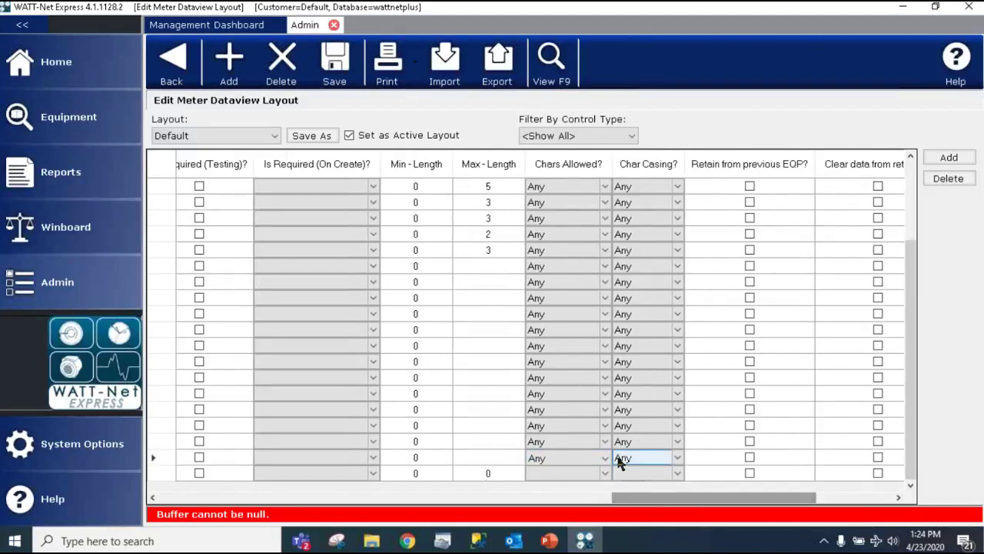
pyautogui.click(604, 454)
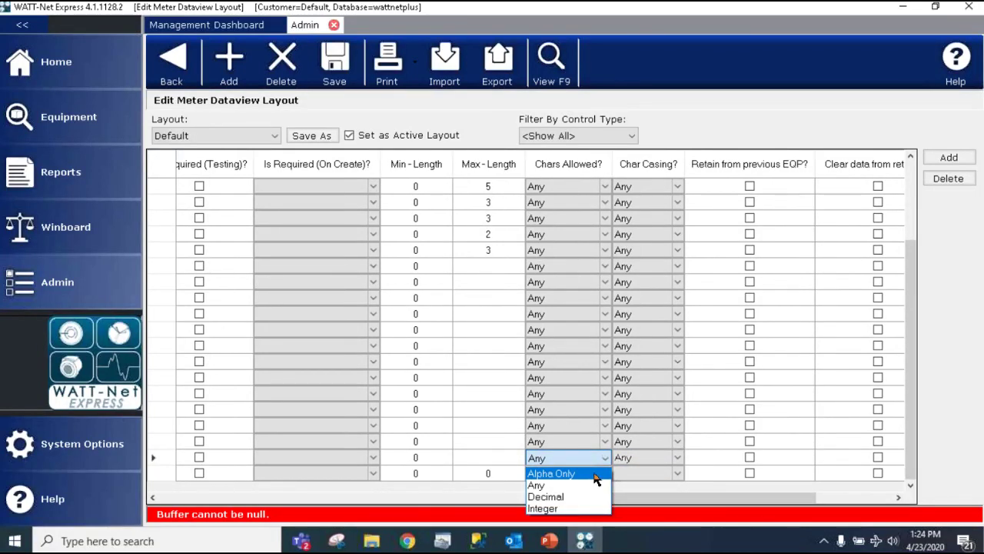
pyautogui.click(591, 486)
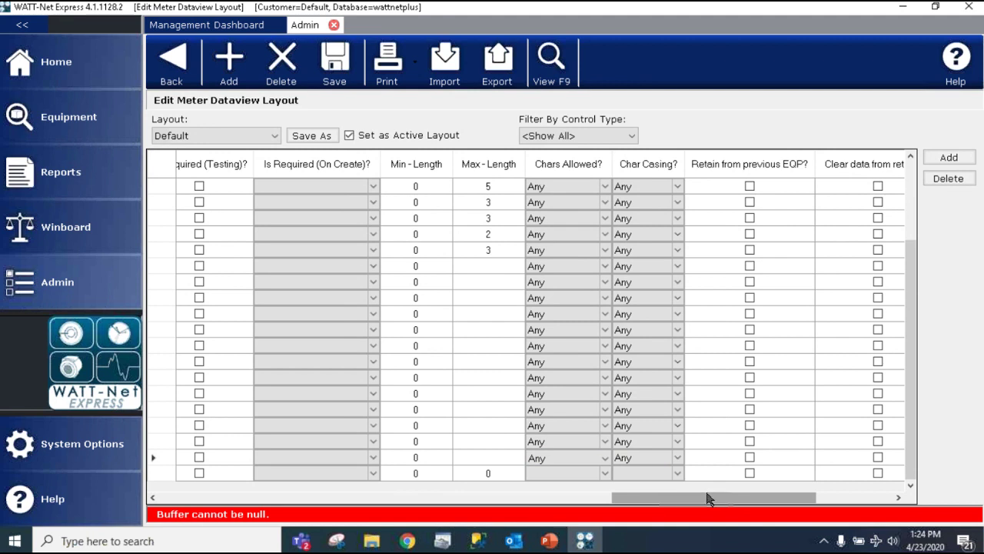
# Enable Retain from previous EQP for the Class data column and clear it again
pyautogui.moveTo(708, 498); pyautogui.dragTo(735, 498)
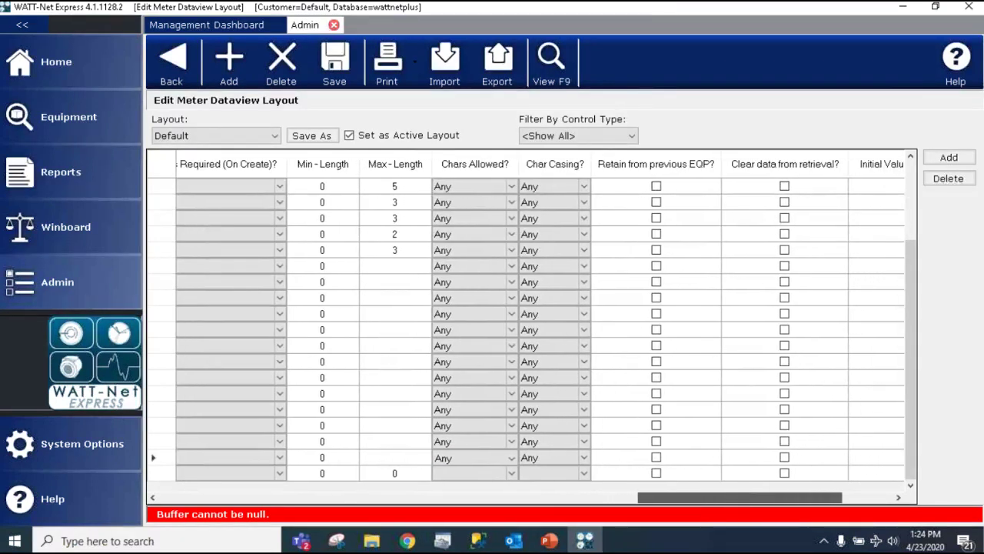
pyautogui.click(656, 457)
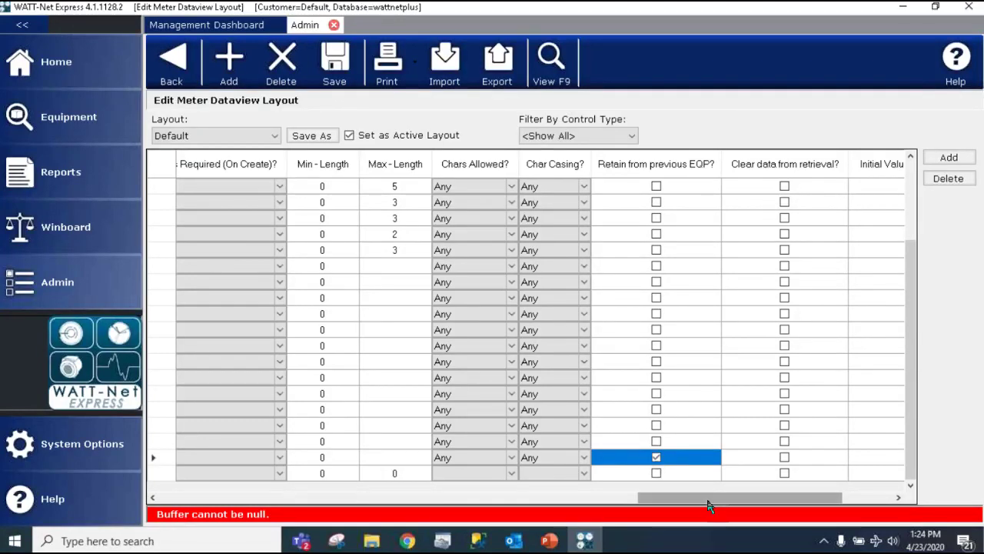
pyautogui.click(656, 459)
# Review the Clear data from retrieval, Initial Value and Justification settings of the Class data column, keeping Left justification
pyautogui.moveTo(739, 499); pyautogui.dragTo(755, 500)
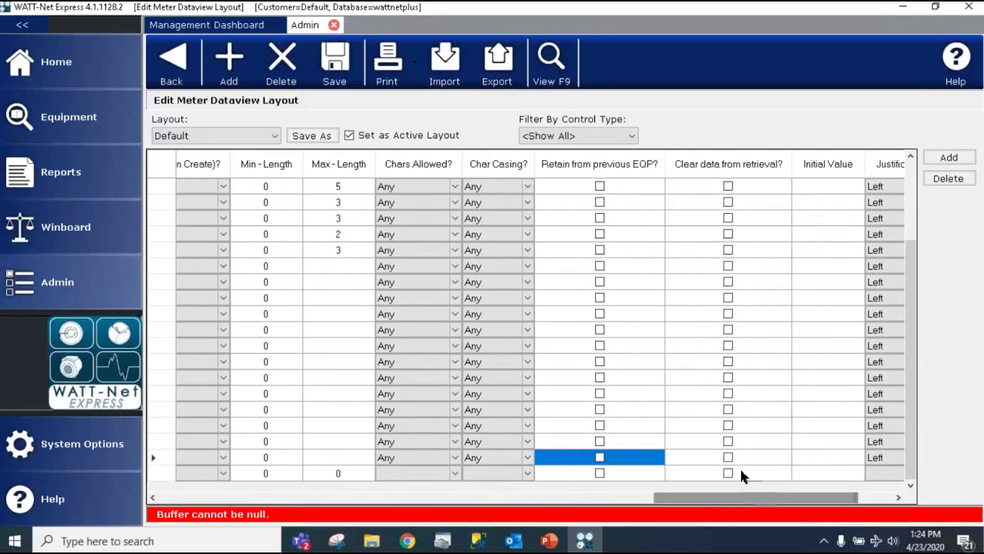
pyautogui.click(716, 459)
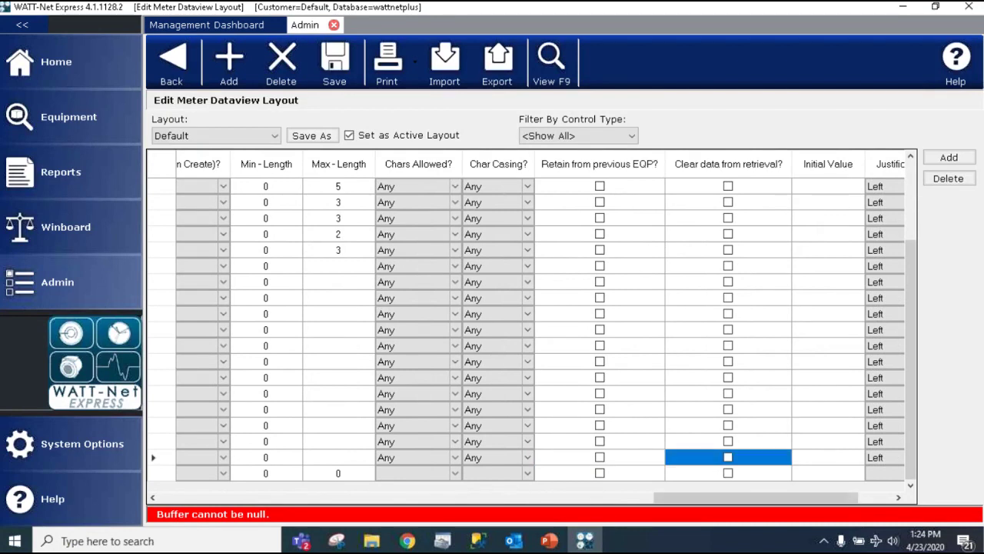
pyautogui.moveTo(787, 505); pyautogui.dragTo(806, 506)
pyautogui.click(758, 457)
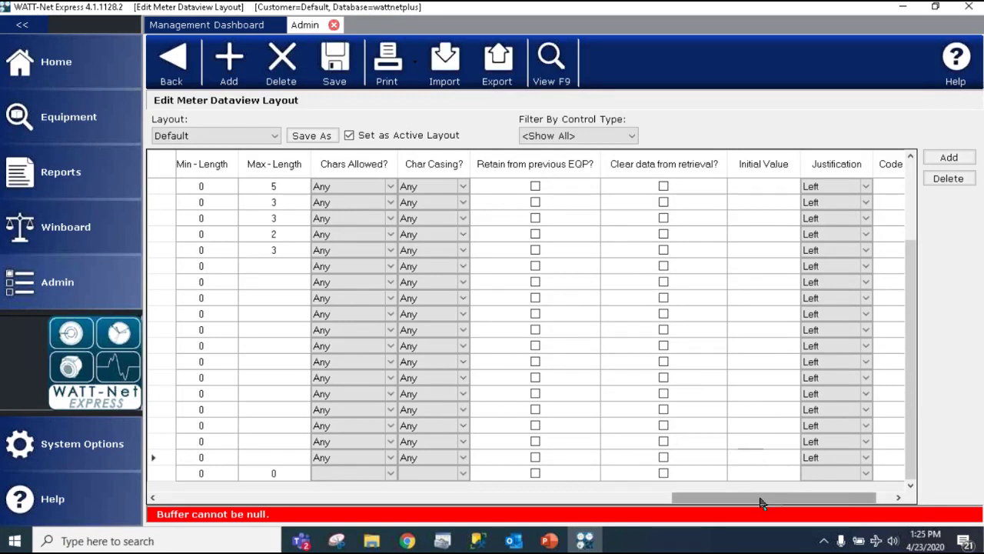
pyautogui.moveTo(765, 498); pyautogui.dragTo(790, 504)
pyautogui.click(800, 459)
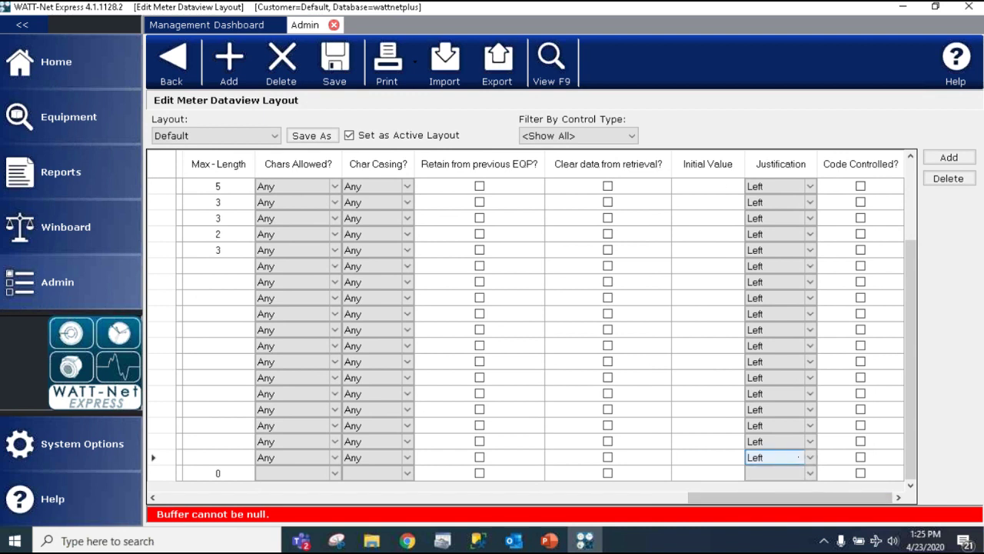
pyautogui.click(811, 459)
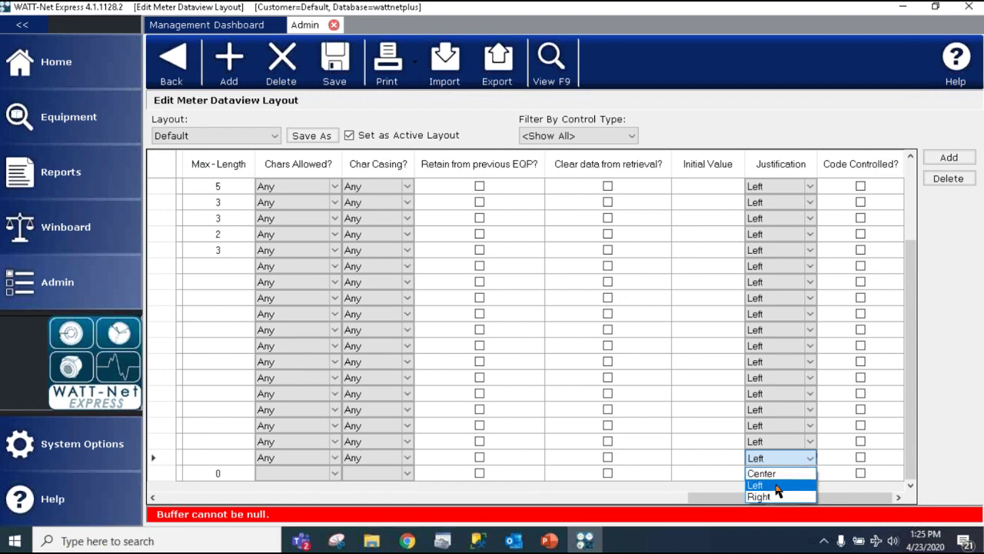
pyautogui.click(813, 459)
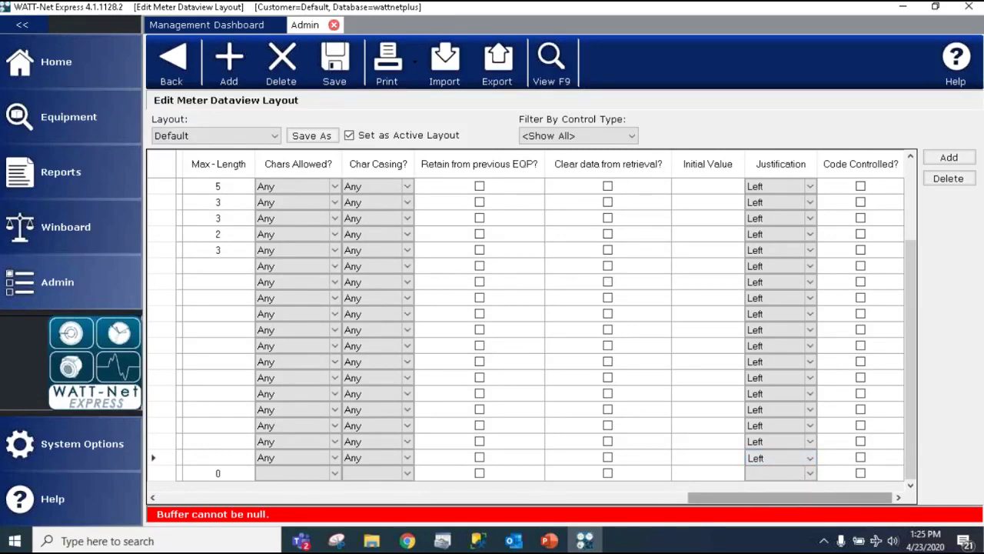
# Go back to the first columns of the grid and preview the meter layout
pyautogui.moveTo(770, 499); pyautogui.dragTo(215, 454)
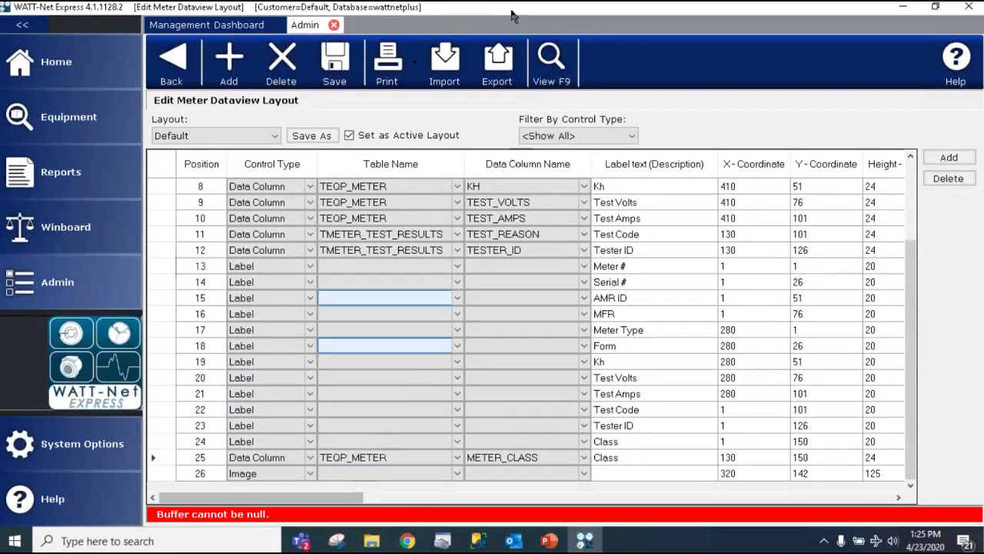
pyautogui.click(567, 81)
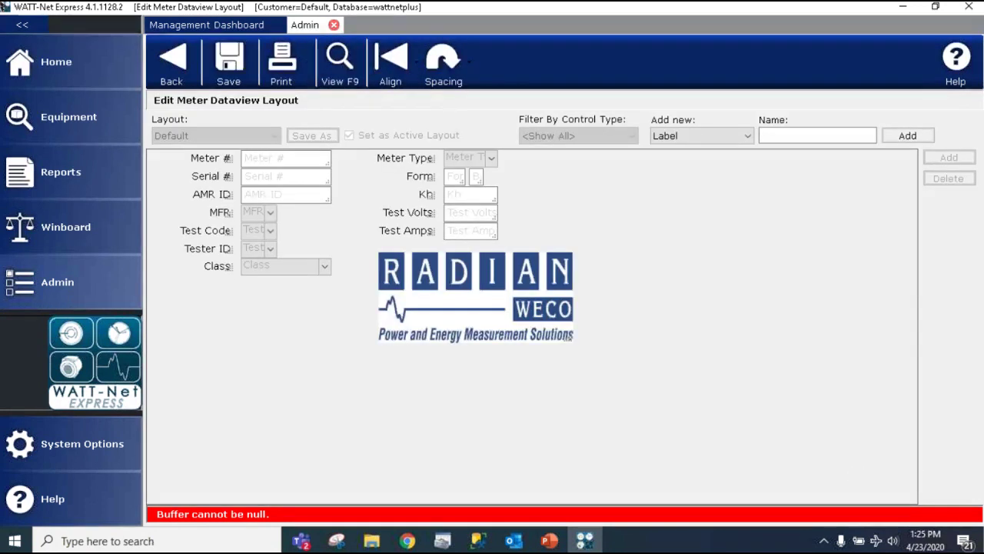
# Switch to PowerPoint and start the slide show at the Questions slide
pyautogui.hotkey('alt', 'Tab')
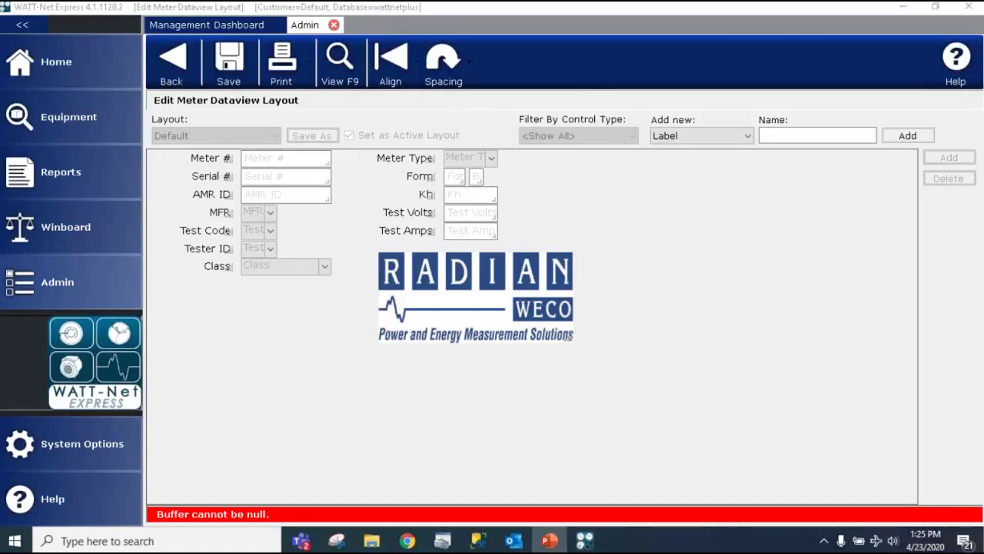
pyautogui.hotkey('shift', 'F5')
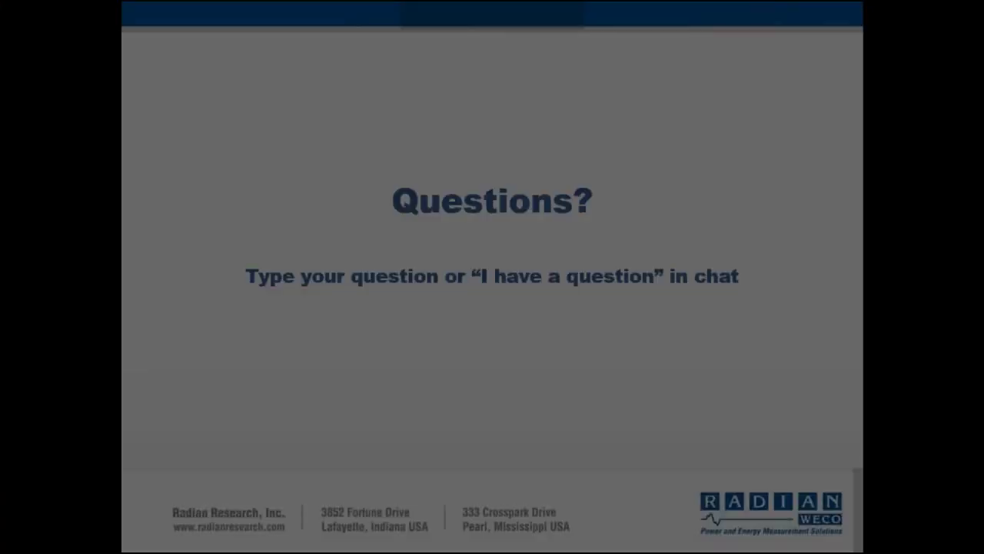